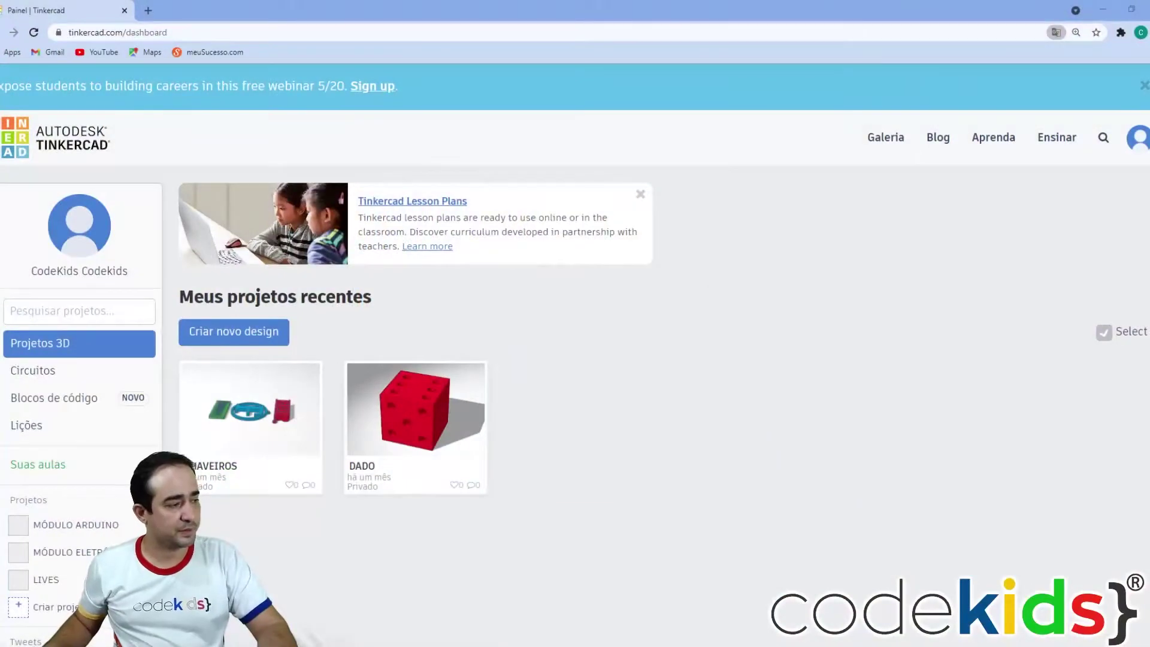
Step: Create a new 3D design from the projects dashboard
left_click(79, 311)
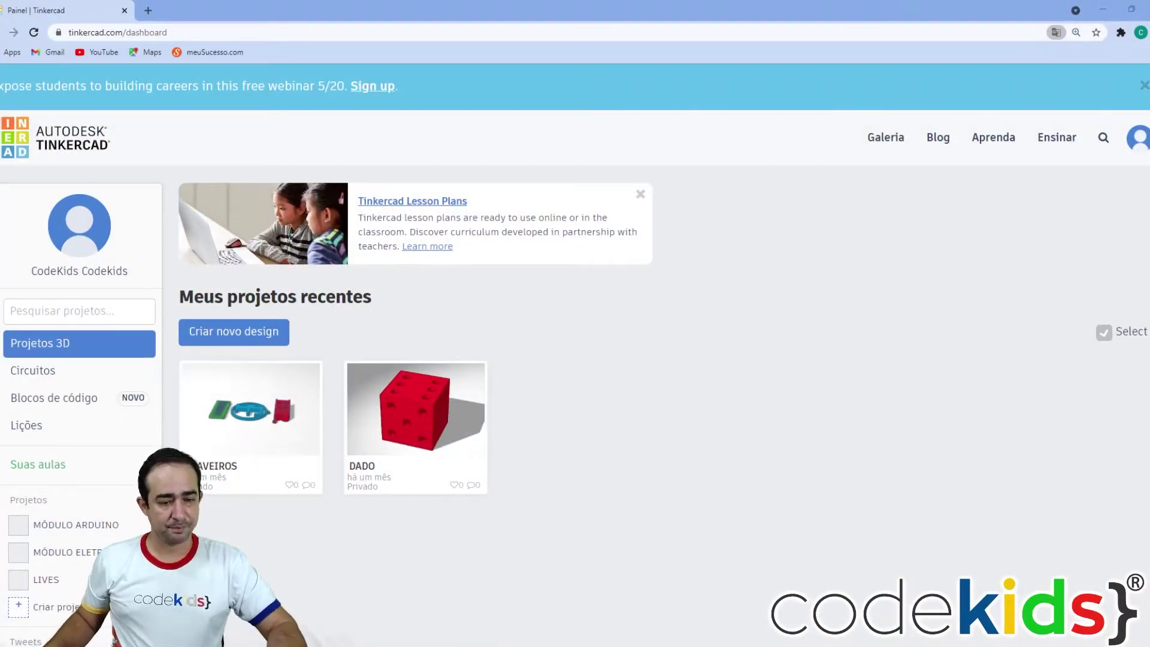
left_click(79, 344)
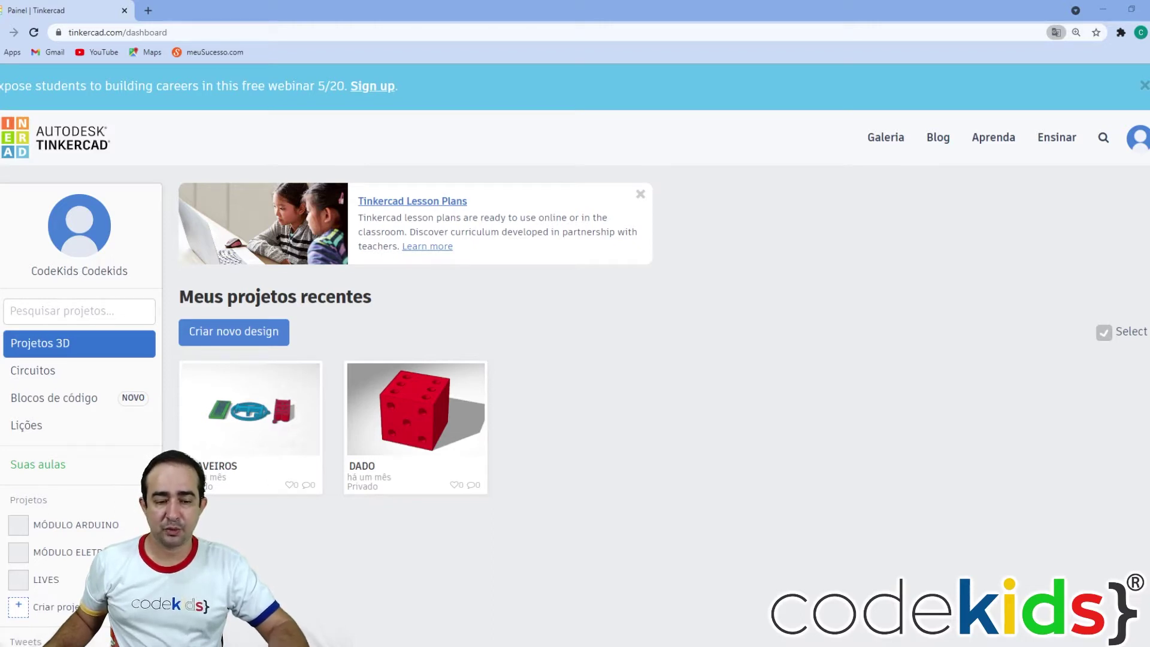
left_click(225, 330)
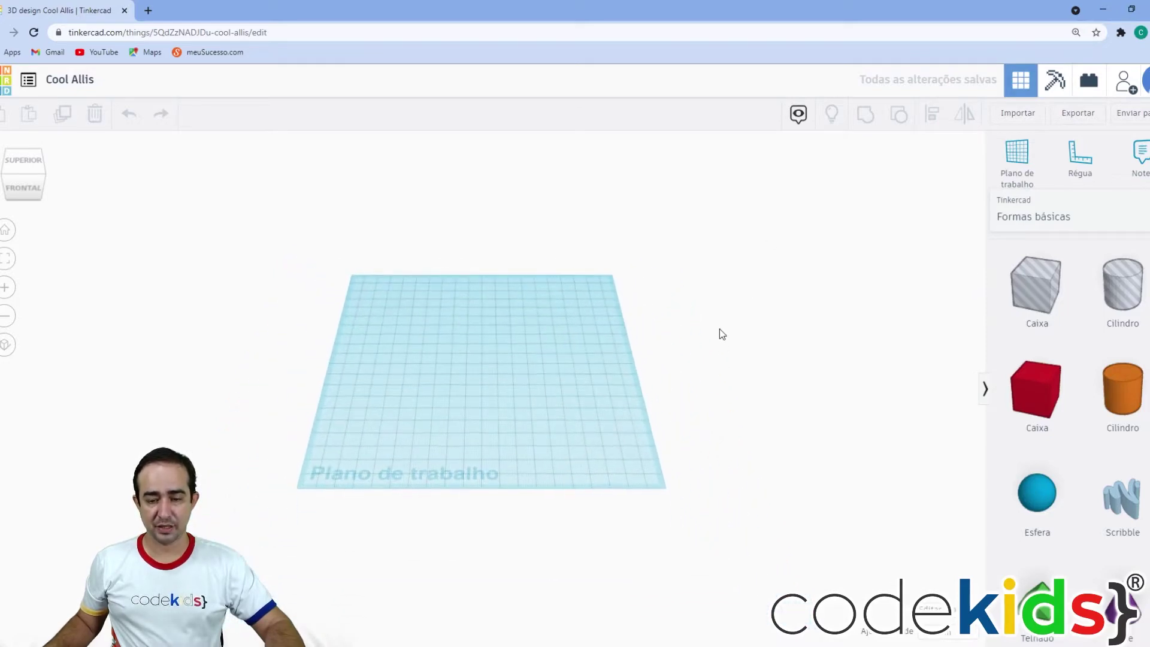
left_click_drag(720, 315, 714, 339)
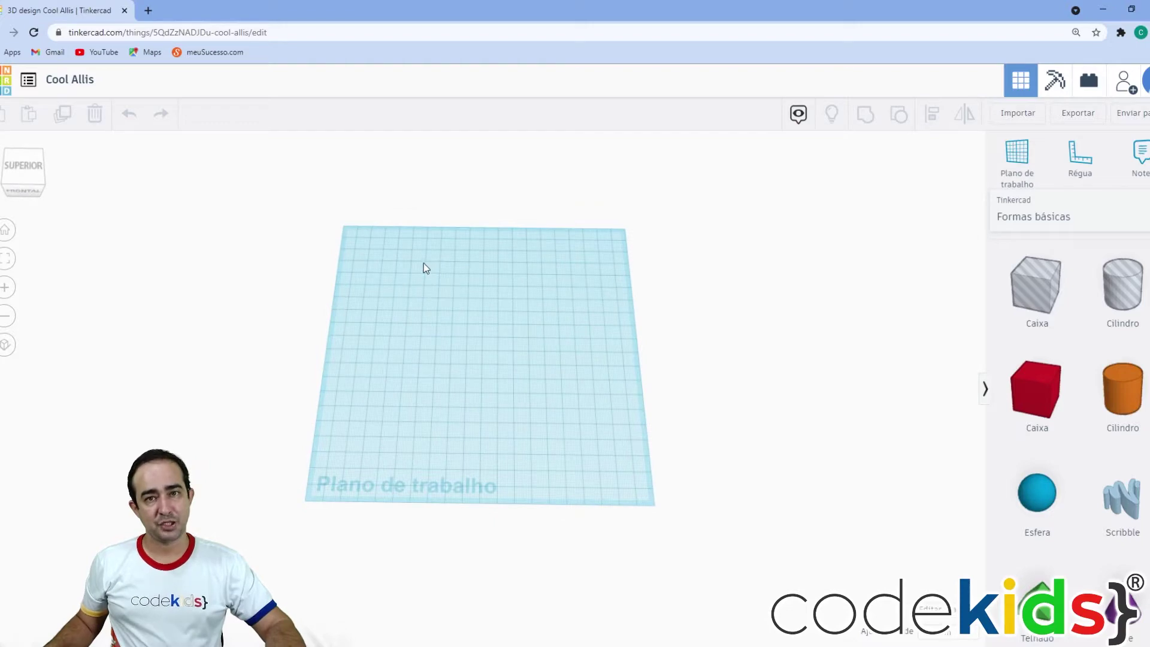
scroll(635, 282, "up", 3)
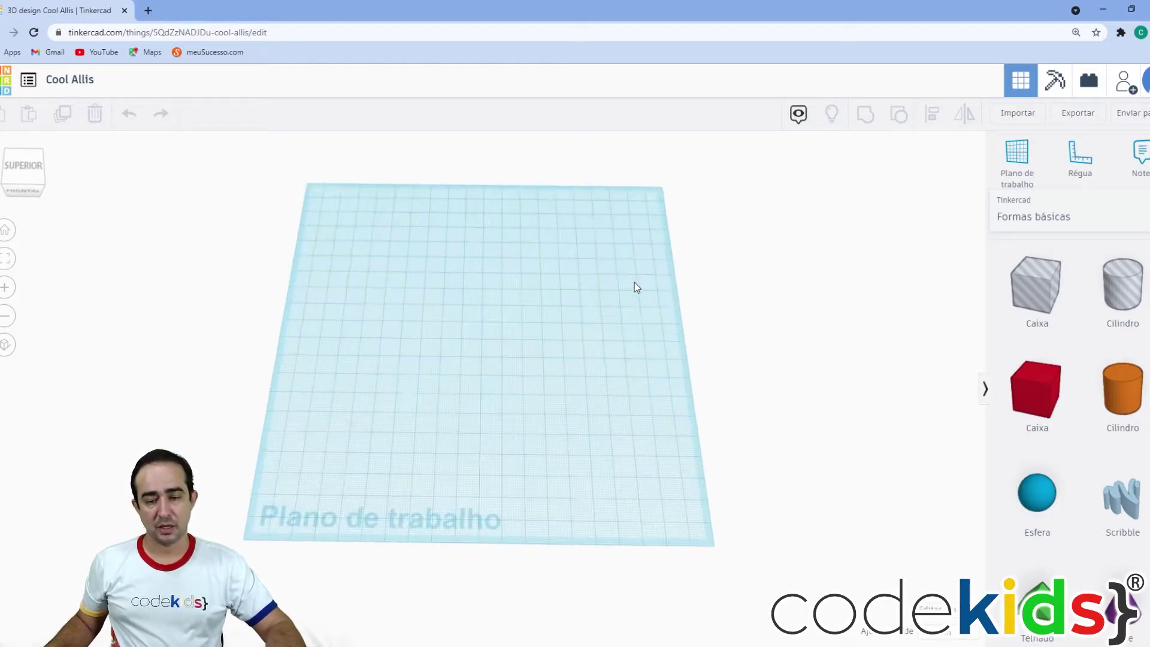
scroll(675, 303, "down", 1)
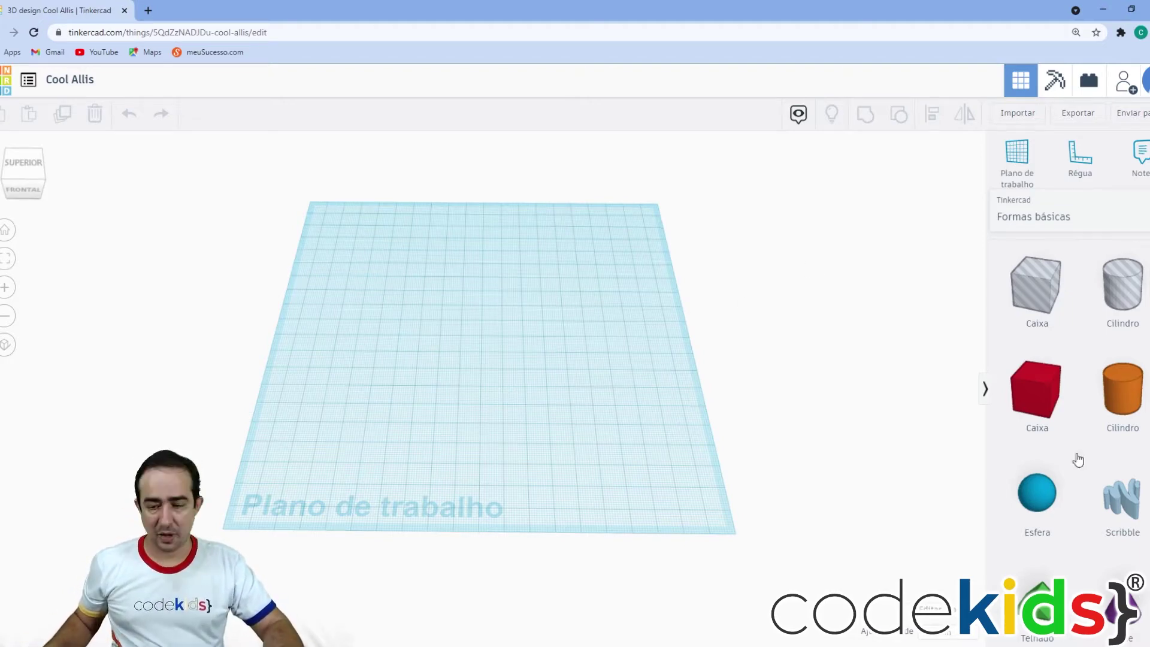
Step: Place a solid red box on the workplane and set both of its base dimensions to 43.5
left_click_drag(1027, 396, 474, 351)
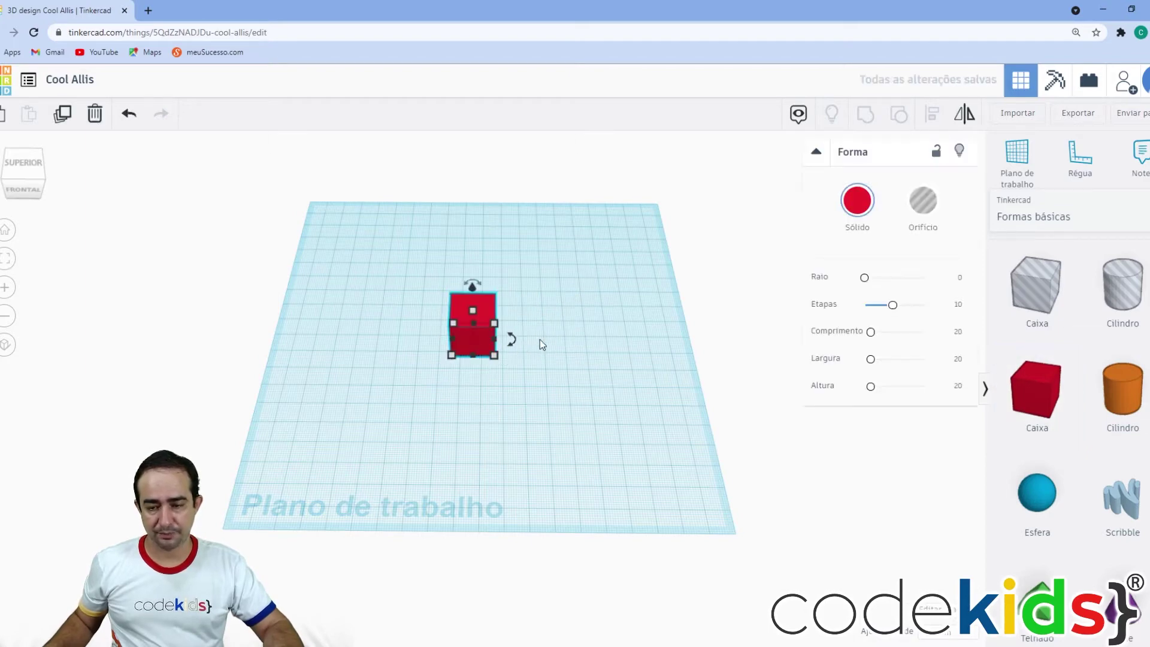
scroll(464, 315, "up", 4)
mouse_move(503, 333)
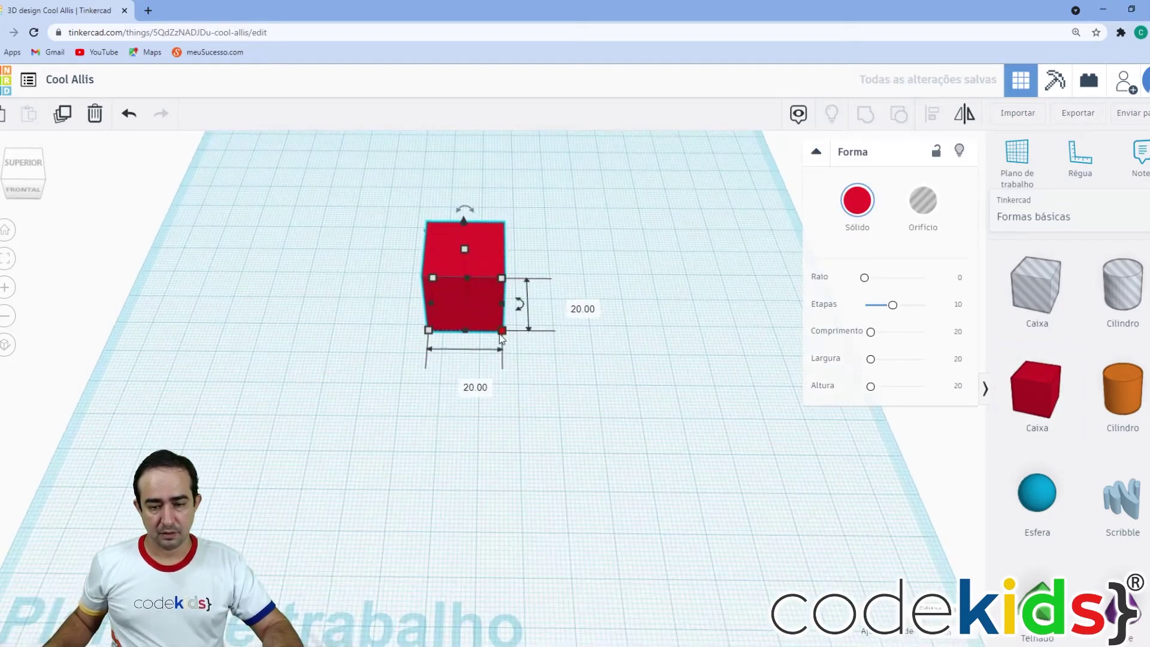
left_click(463, 384)
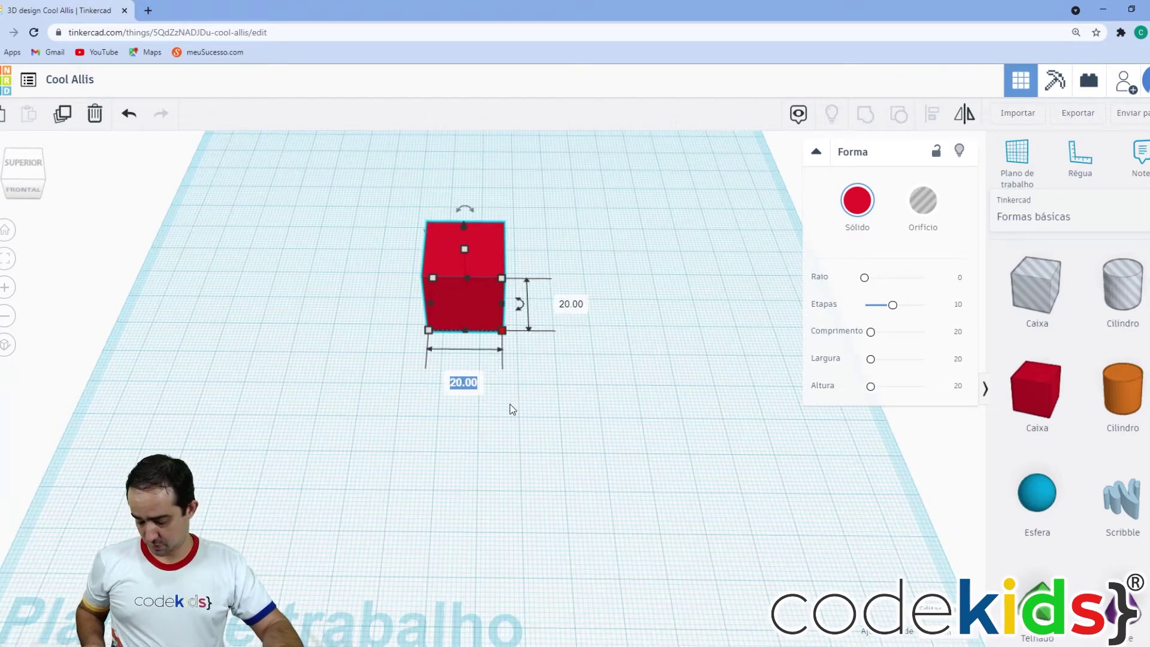
type("43.5")
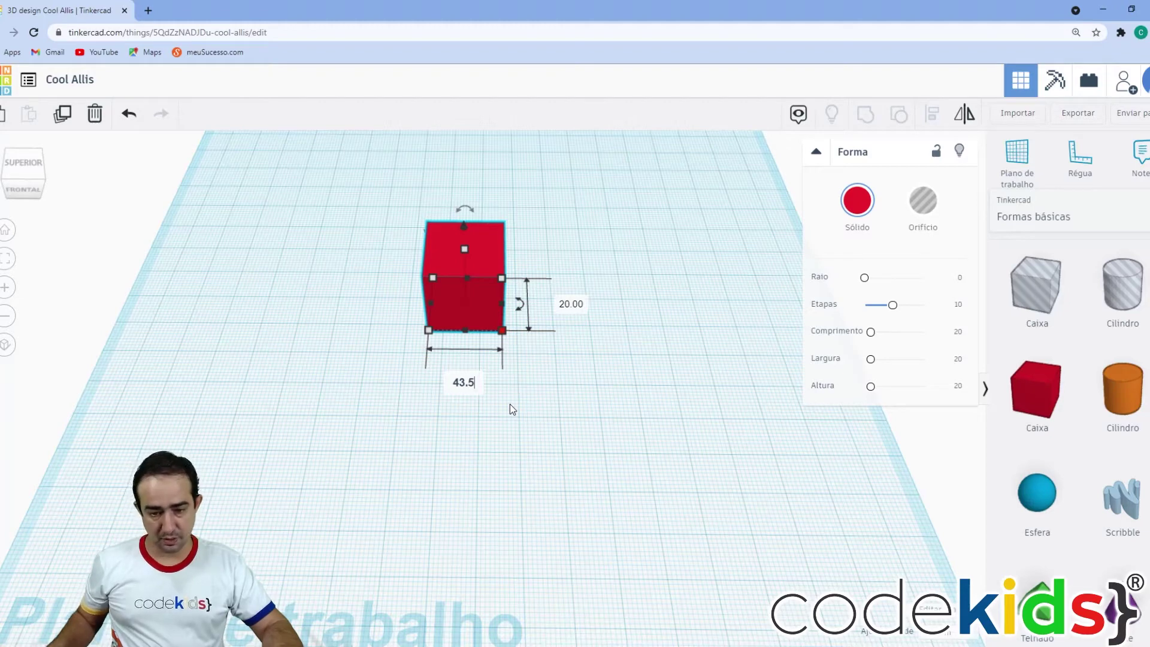
key("Return")
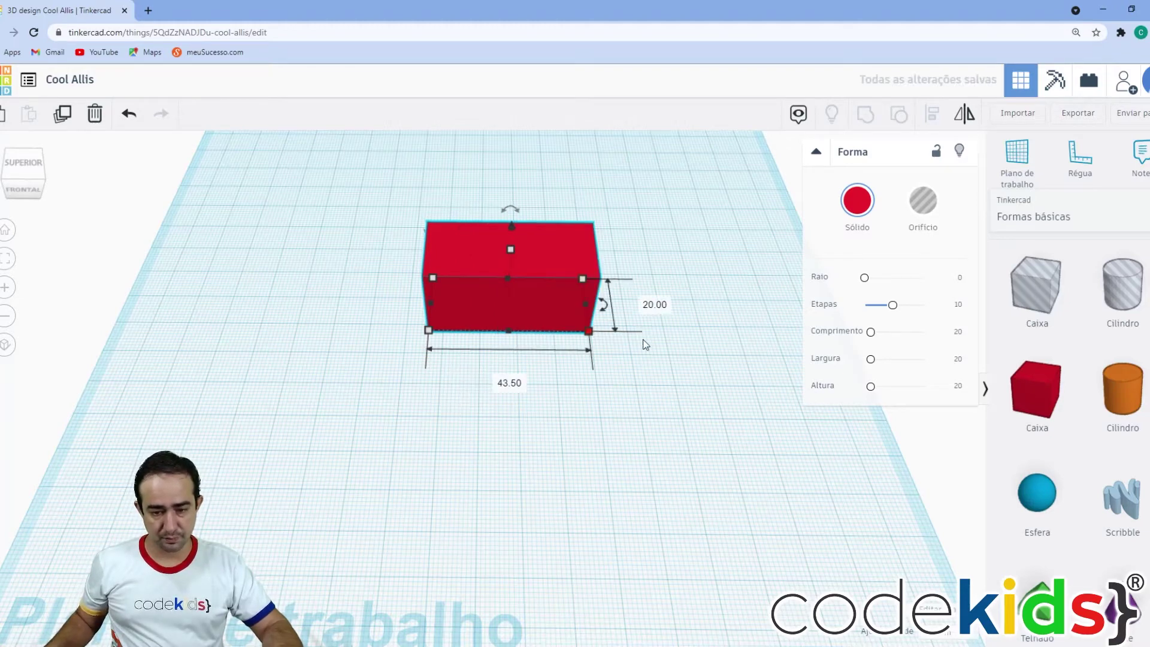
left_click(653, 305)
type("43.5")
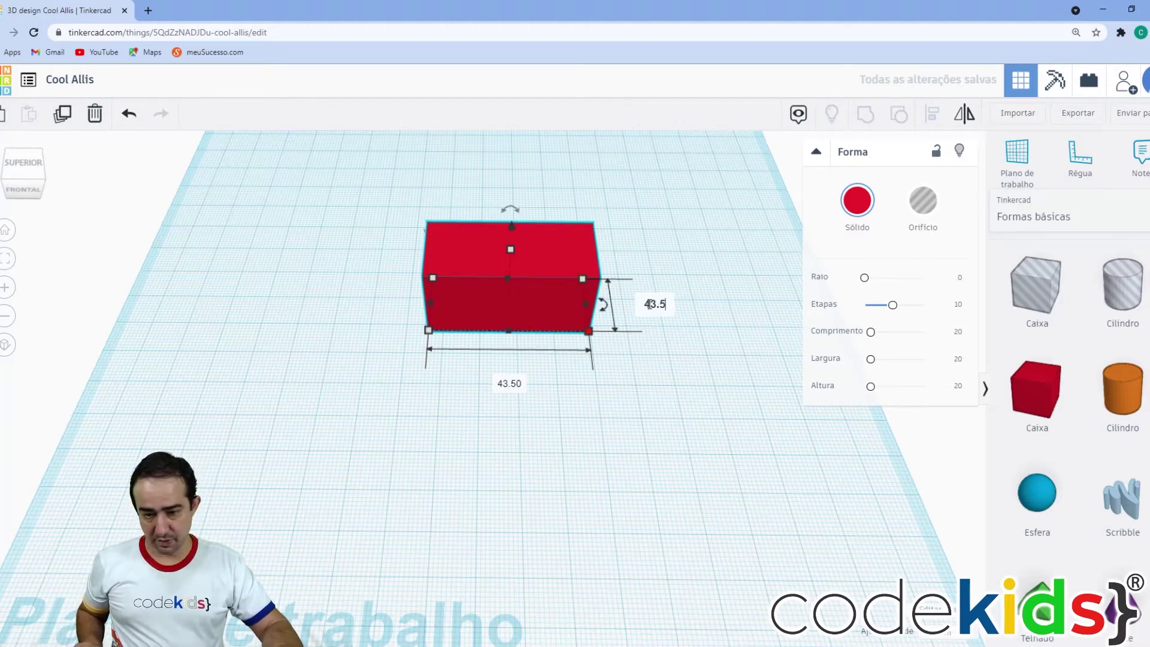
key("Return")
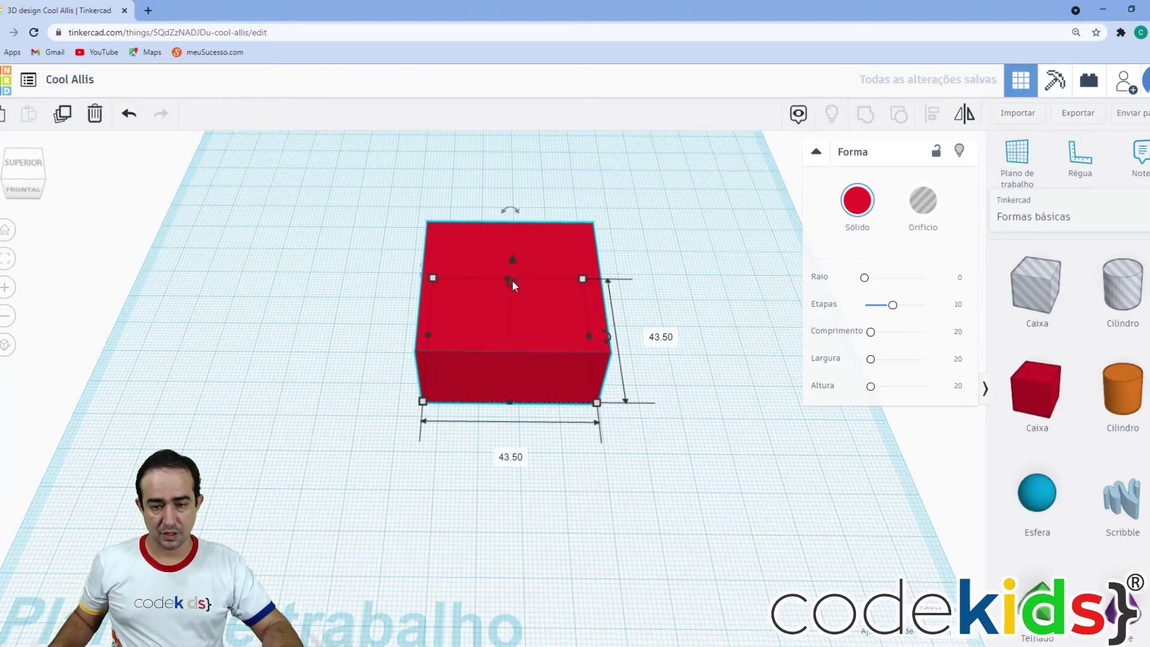
Step: Set the red box's height to 43.5
left_click(578, 310)
type("43.5")
key("Return")
Step: Turn the box into a hole and move it to the back-left area of the workplane
right_click_drag(504, 482, 461, 463)
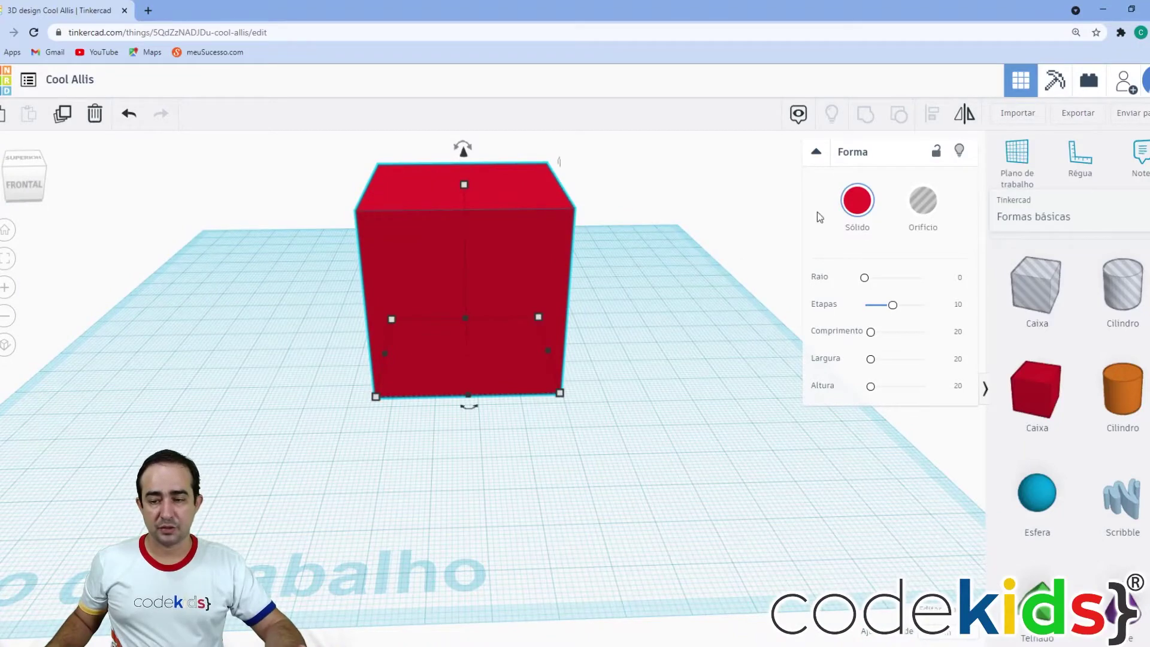
left_click(937, 207)
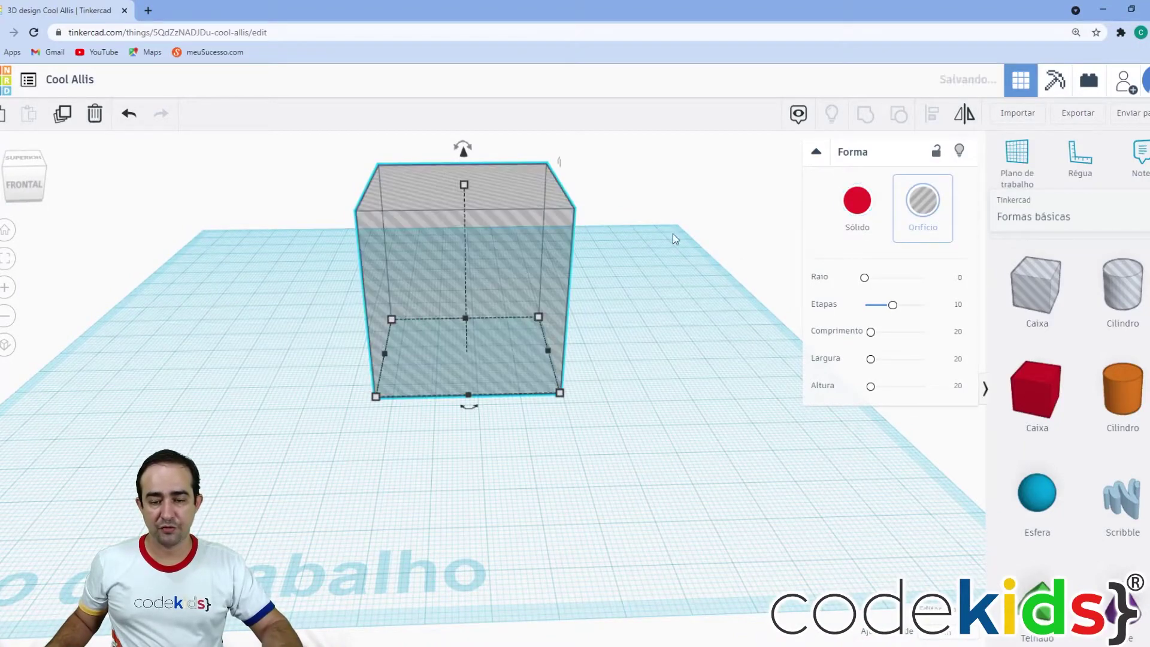
right_click_drag(569, 442, 439, 479)
scroll(469, 472, "down", 3)
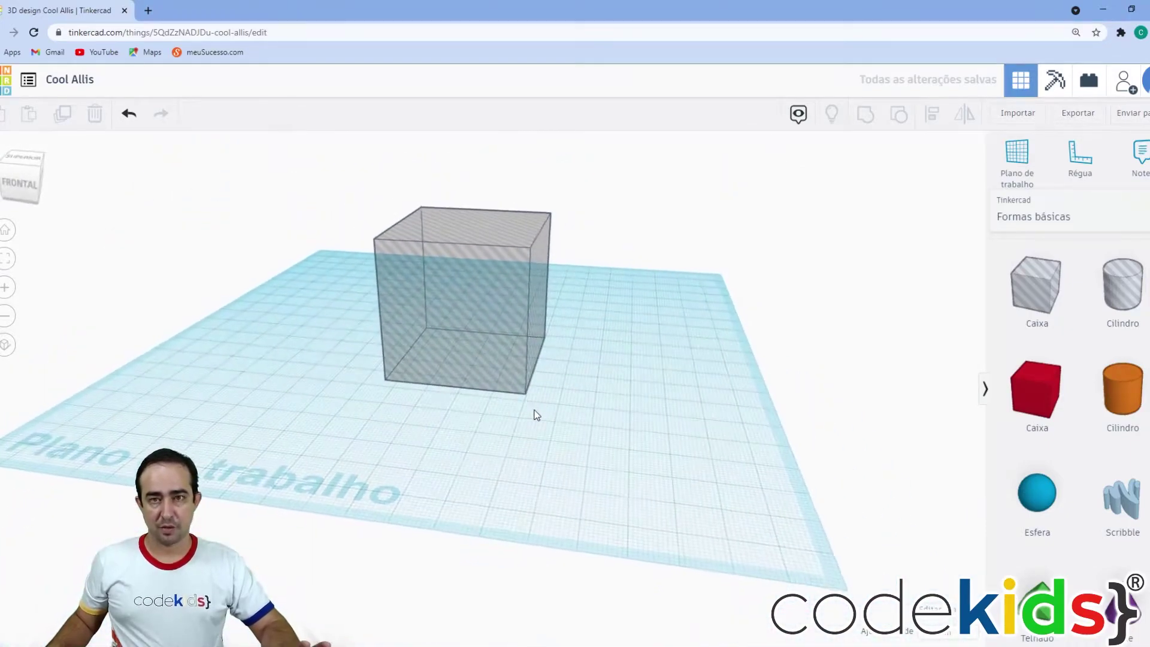
left_click_drag(468, 352, 386, 300)
left_click(527, 337)
right_click_drag(476, 412, 505, 427)
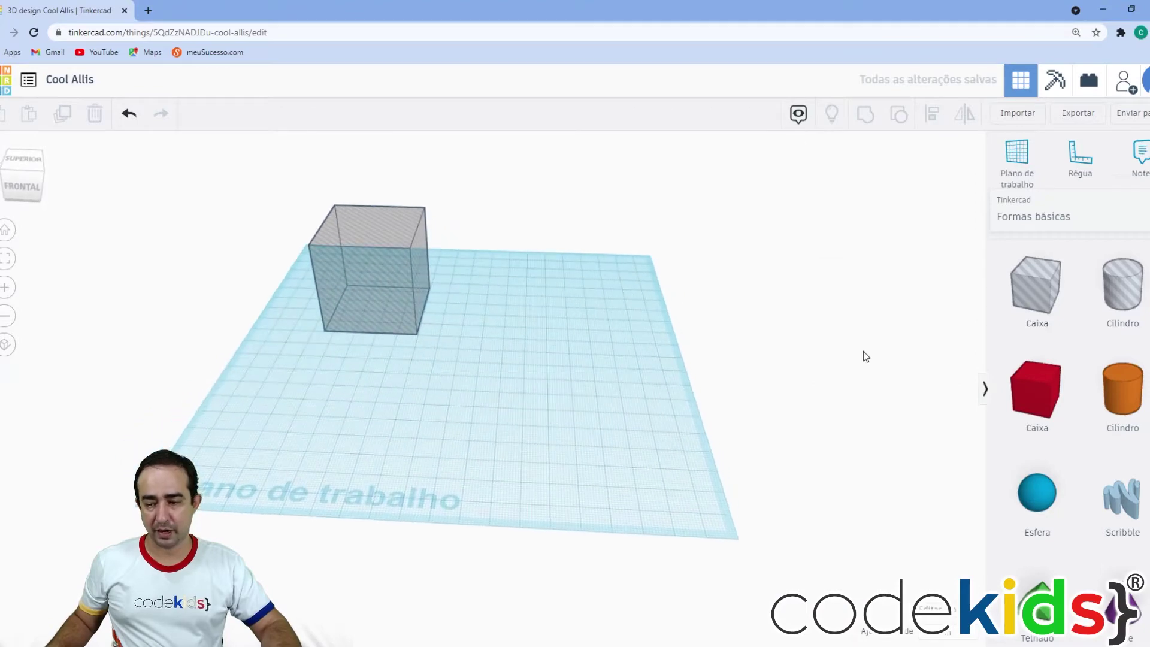
Step: Place a second solid red box in front of the hole box and set both of its base dimensions to 47.5
left_click_drag(1040, 400, 494, 387)
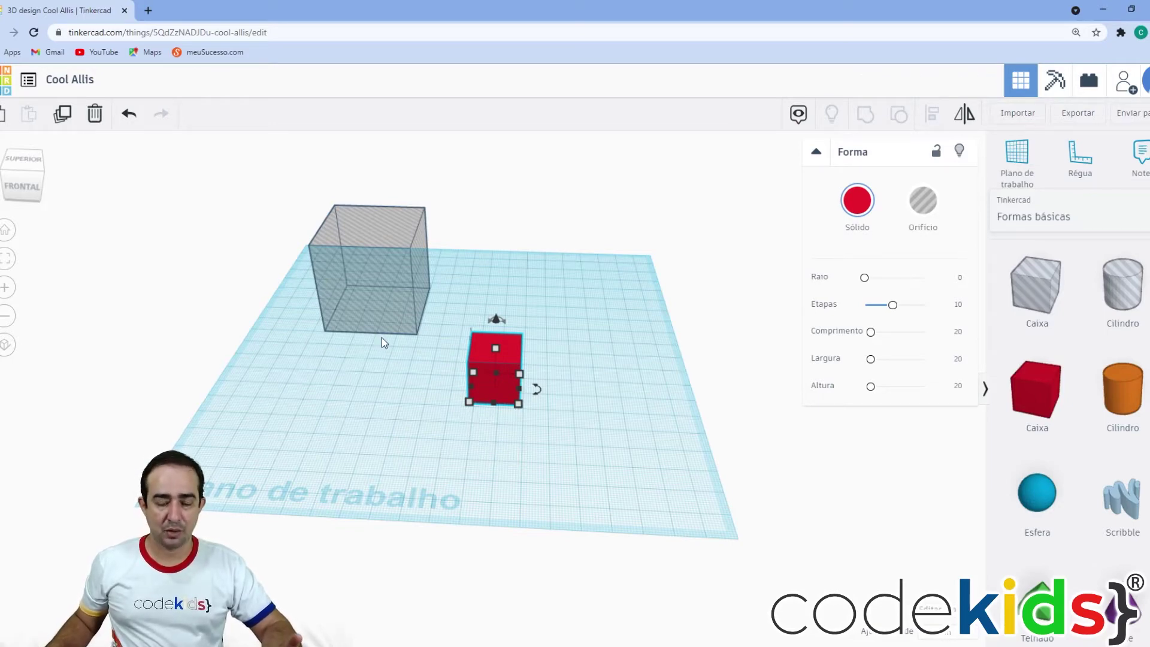
left_click(372, 295)
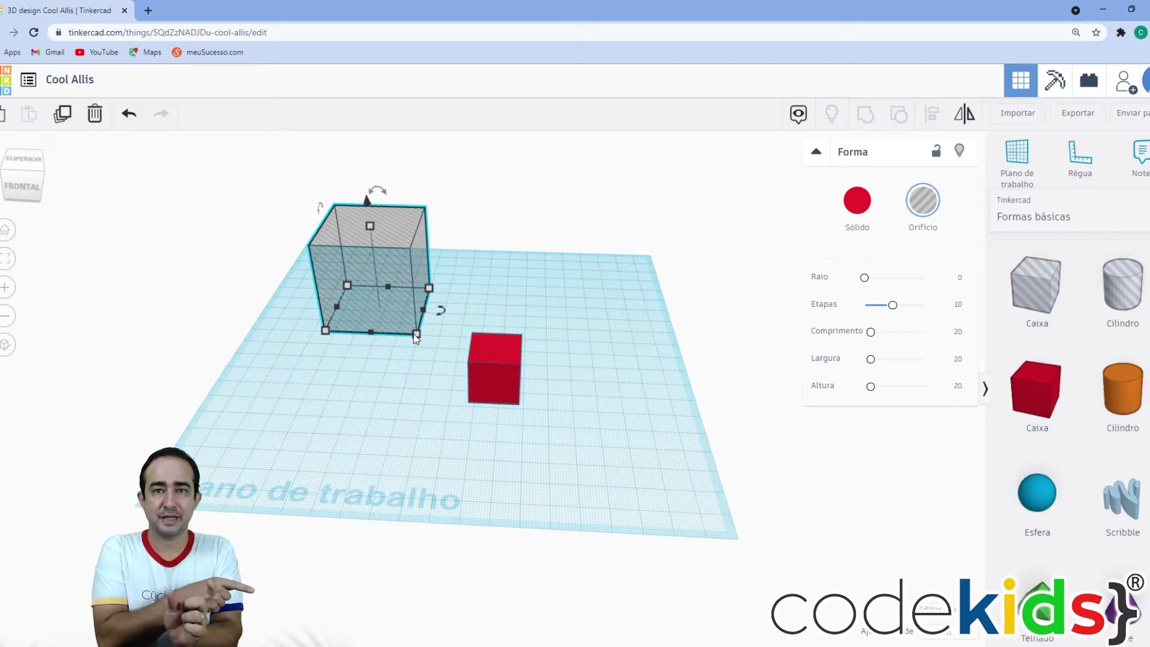
left_click(493, 369)
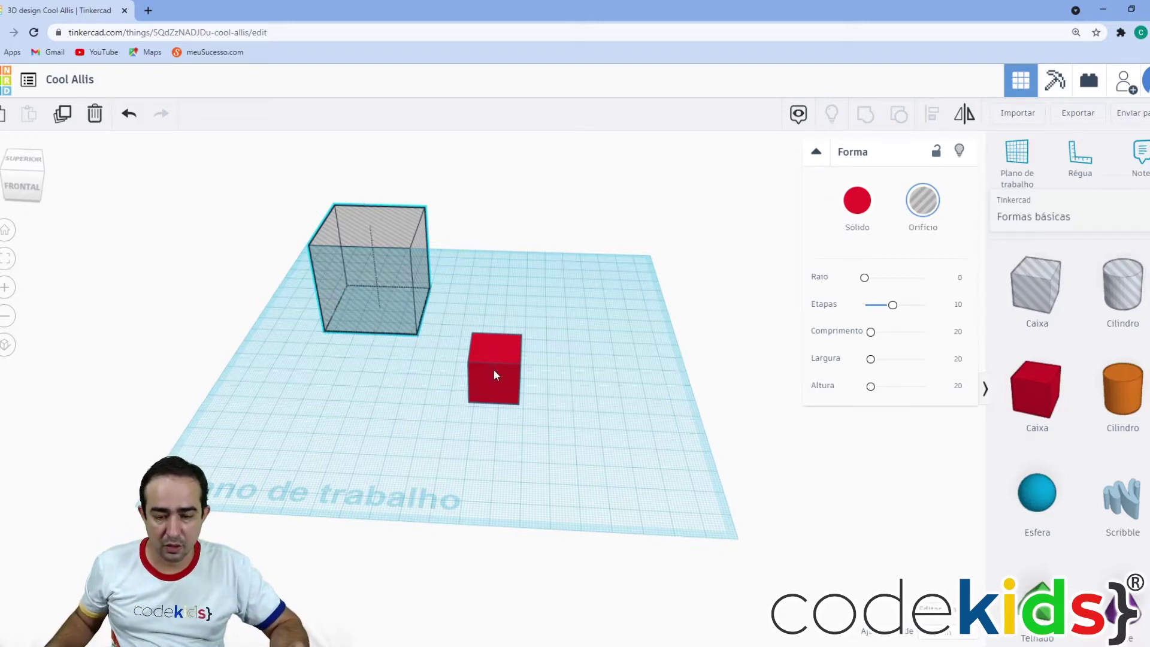
mouse_move(520, 405)
left_click(490, 450)
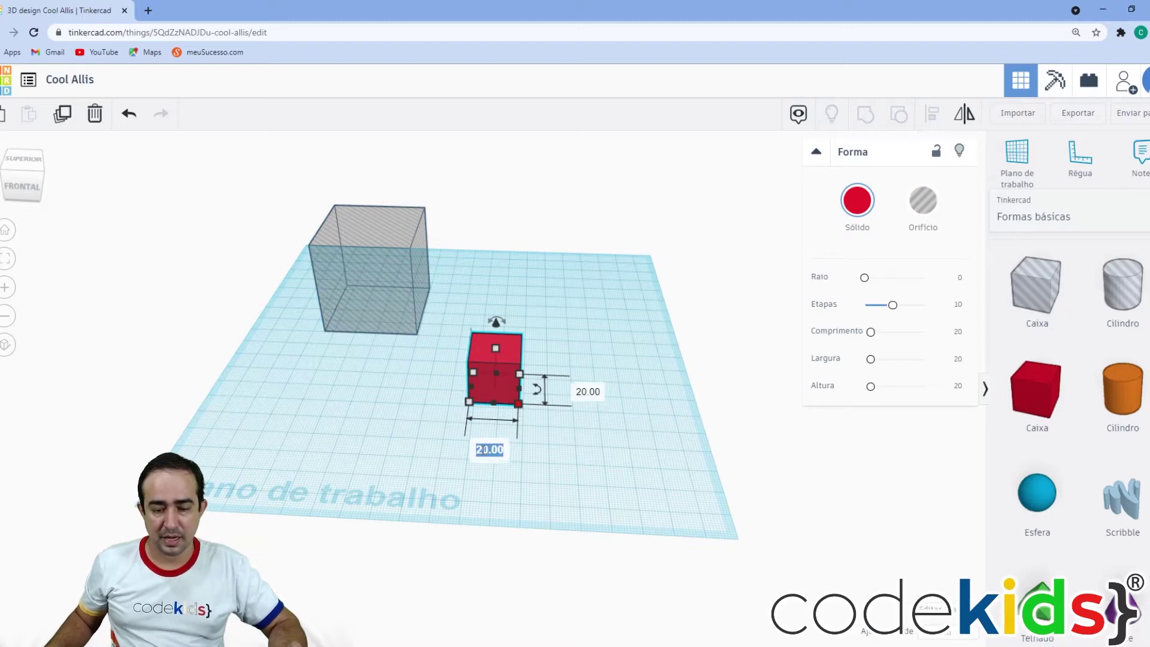
type("47.5")
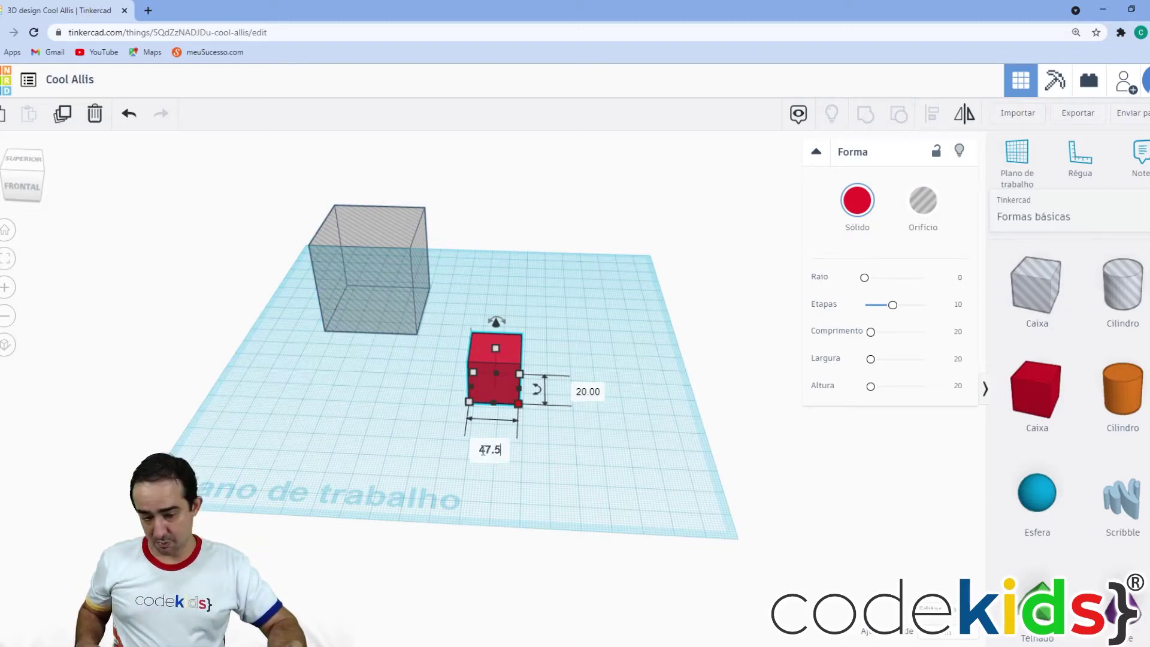
key("Return")
left_click(656, 395)
type("47.5")
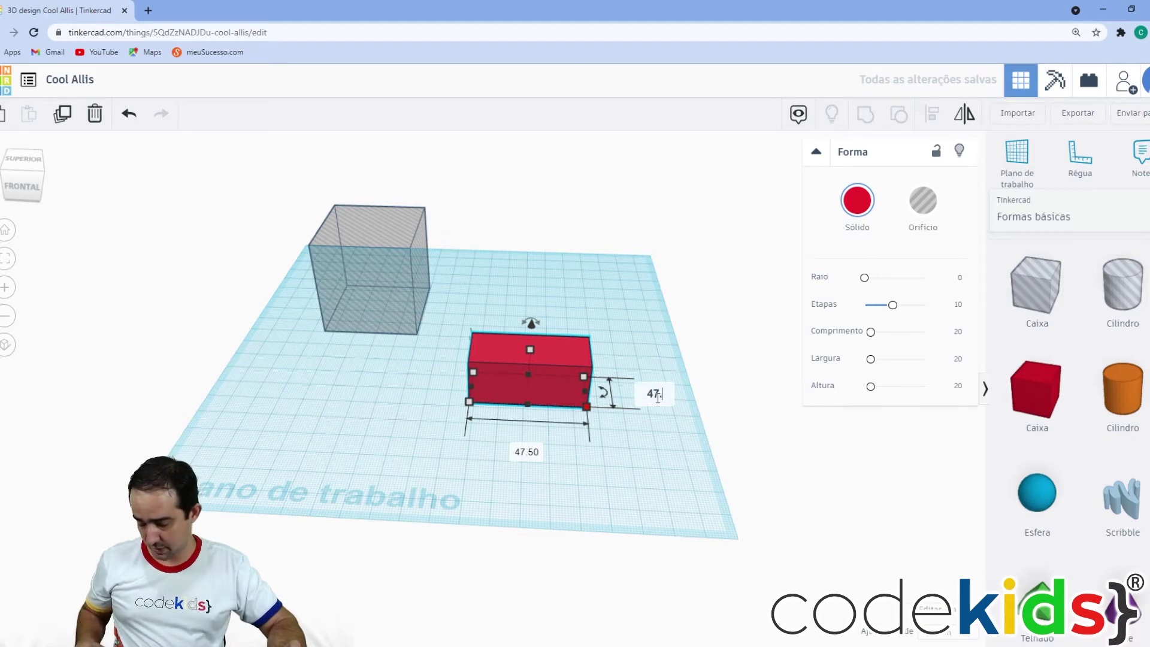
key("Return")
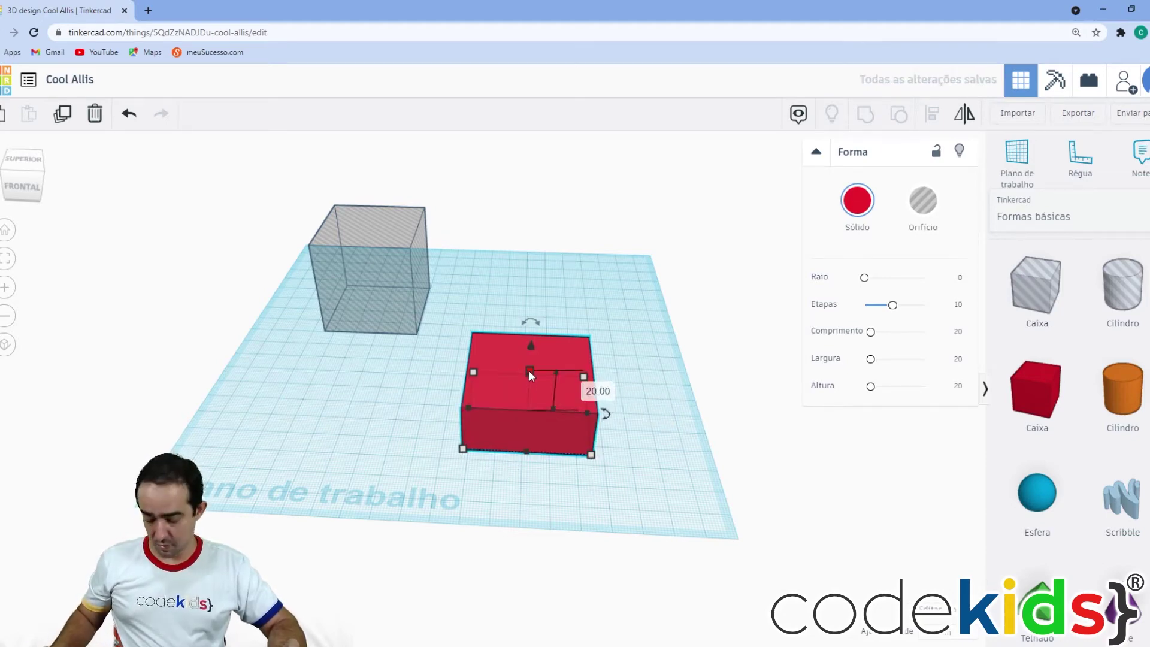
Step: Set the second box's height to 47.5 and deselect it
left_click(597, 391)
type("47.5")
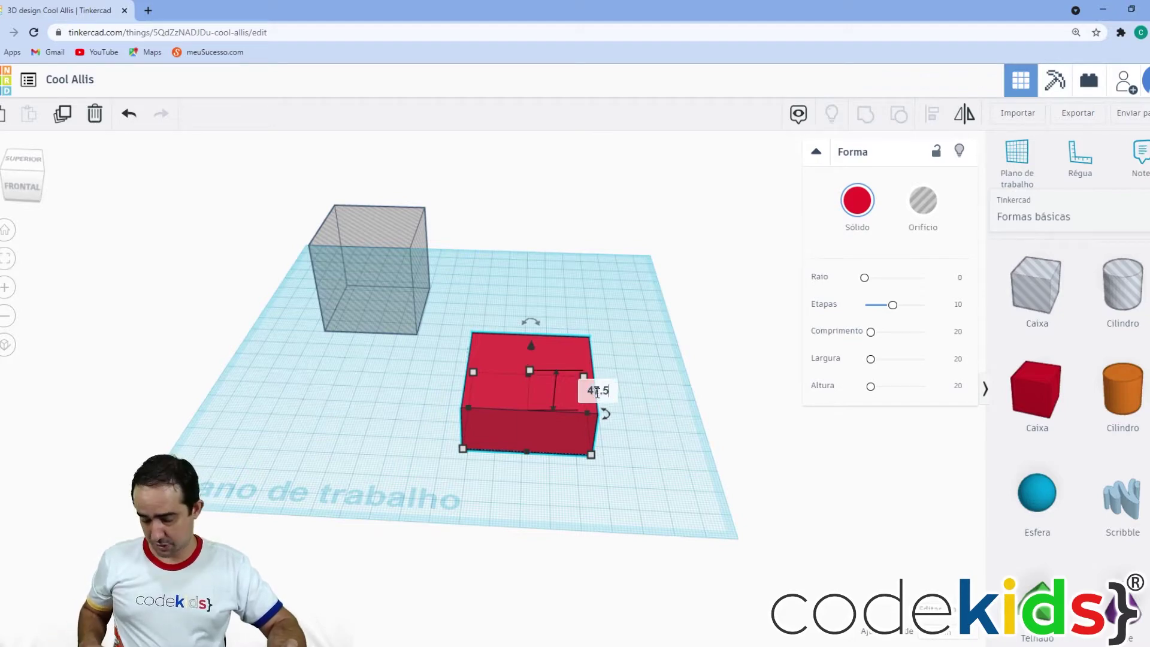
key("Return")
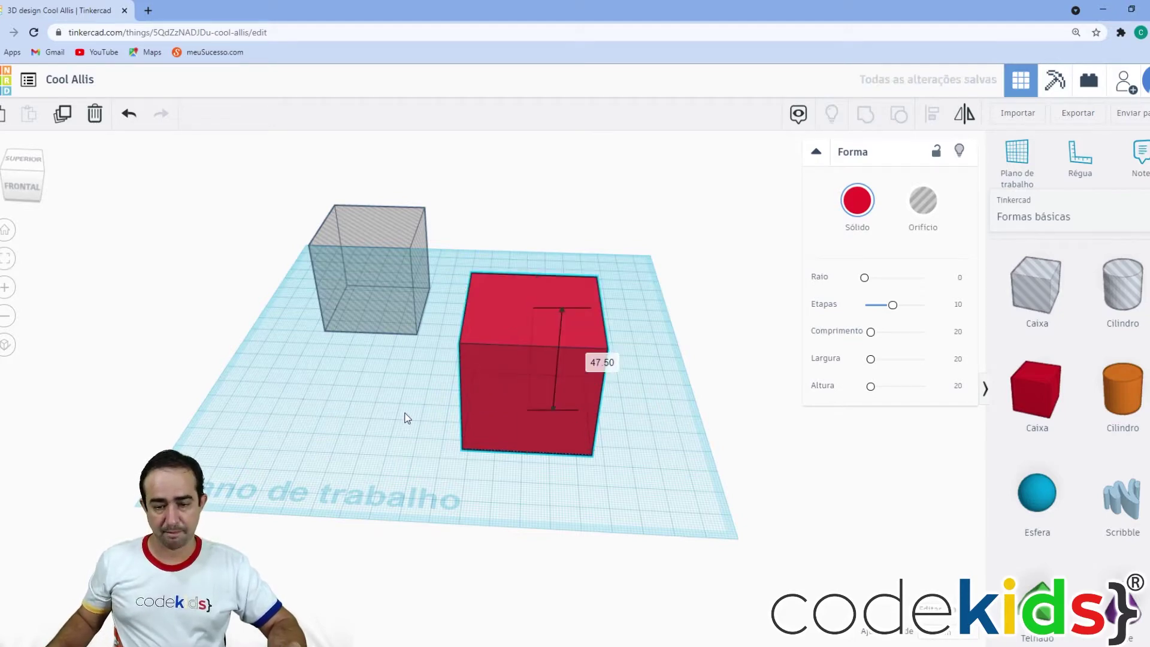
left_click(408, 408)
Step: Move the solid red box back and the hole box forward so they stand side by side on the workplane
right_click_drag(408, 407, 363, 389)
left_click_drag(447, 367, 444, 320)
left_click(324, 375)
left_click_drag(341, 268, 312, 318)
left_click(422, 453)
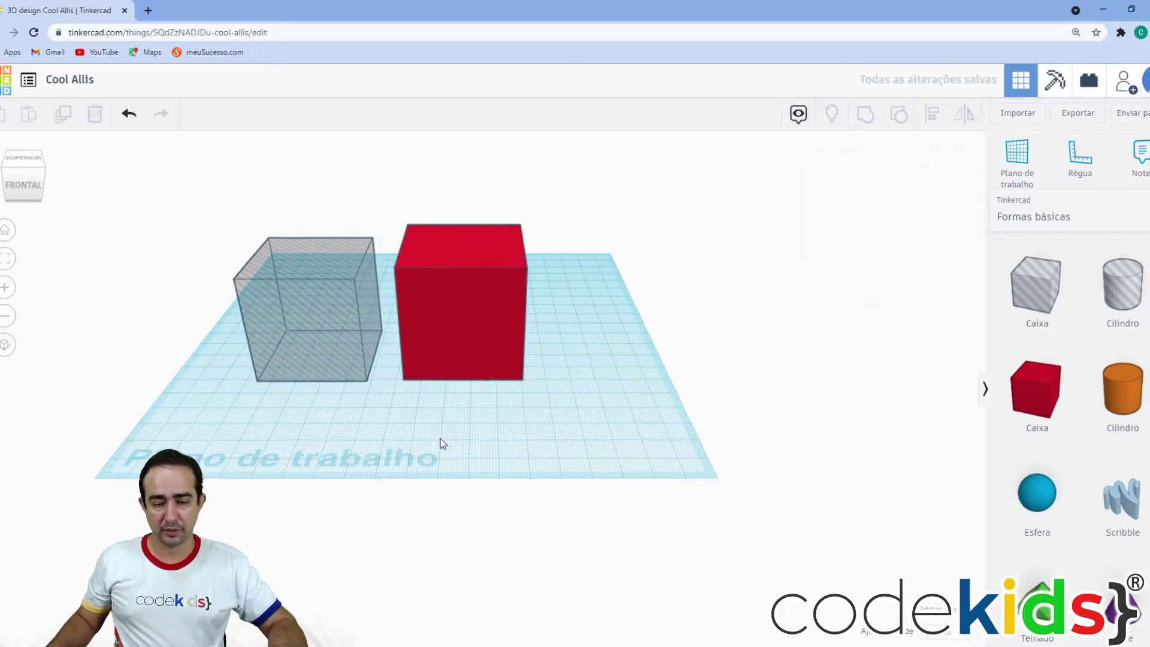
Step: Align the hole box and the red box on their centres in both horizontal directions
right_click_drag(442, 445, 432, 465)
left_click_drag(567, 468, 189, 203)
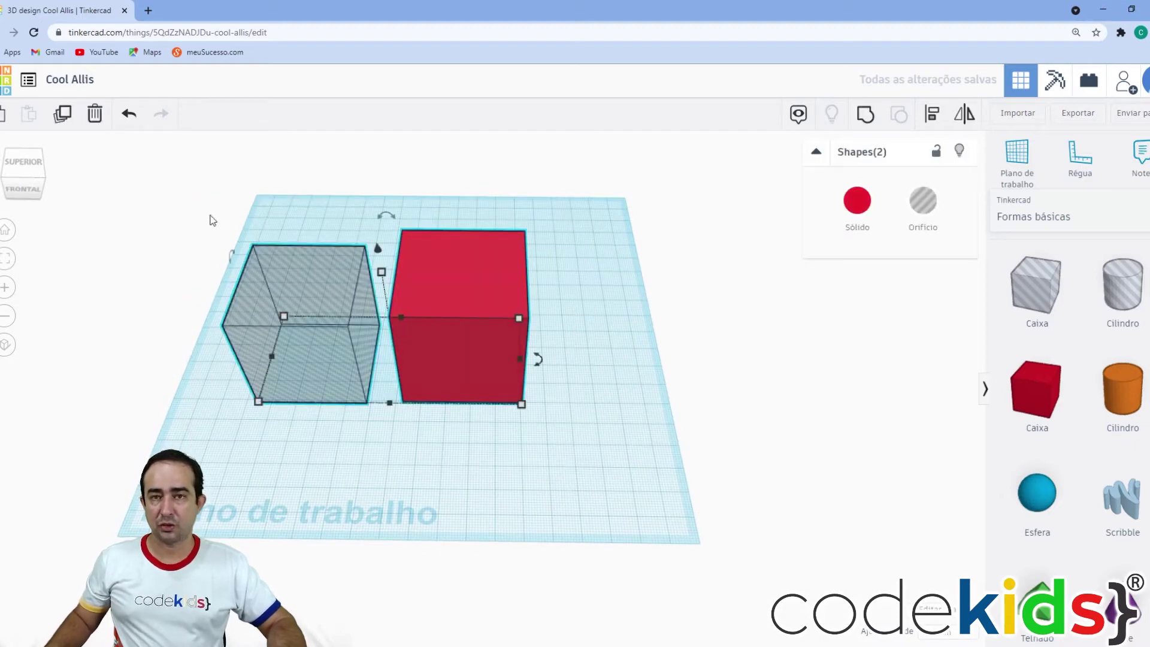
left_click_drag(569, 479, 171, 196)
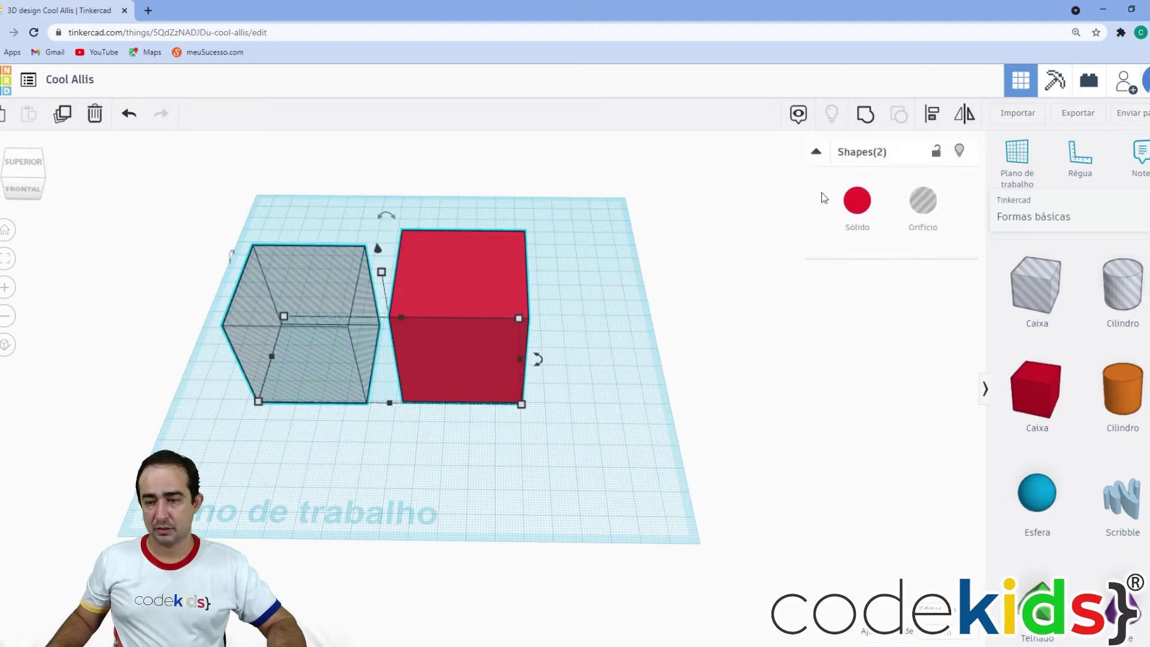
left_click(936, 119)
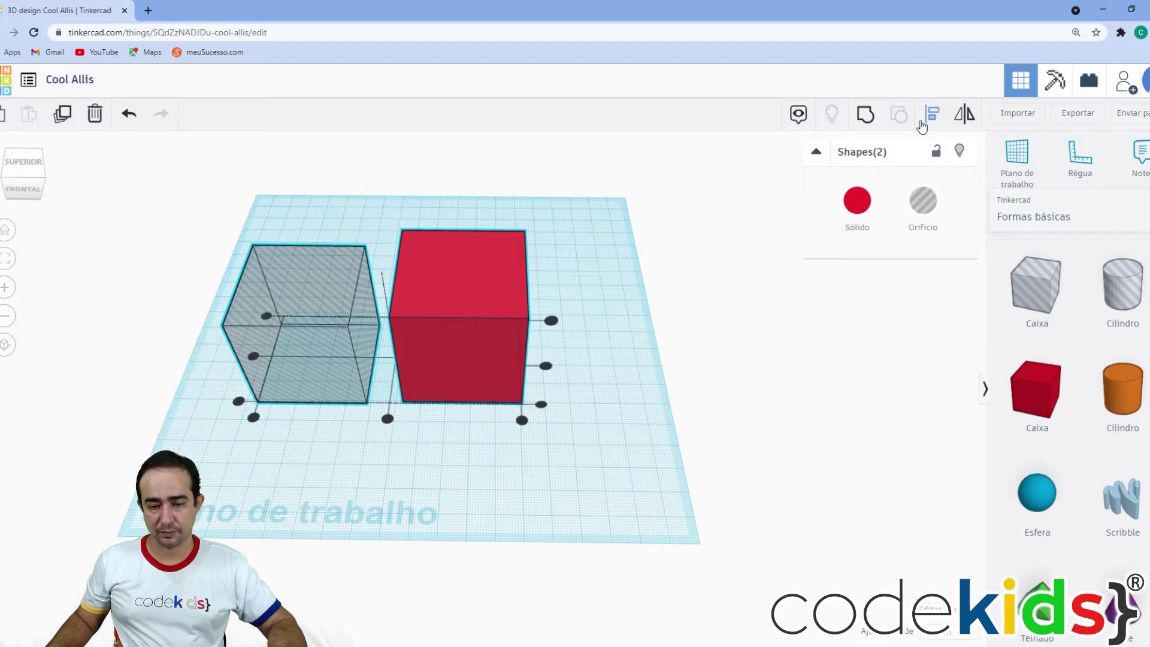
key("l")
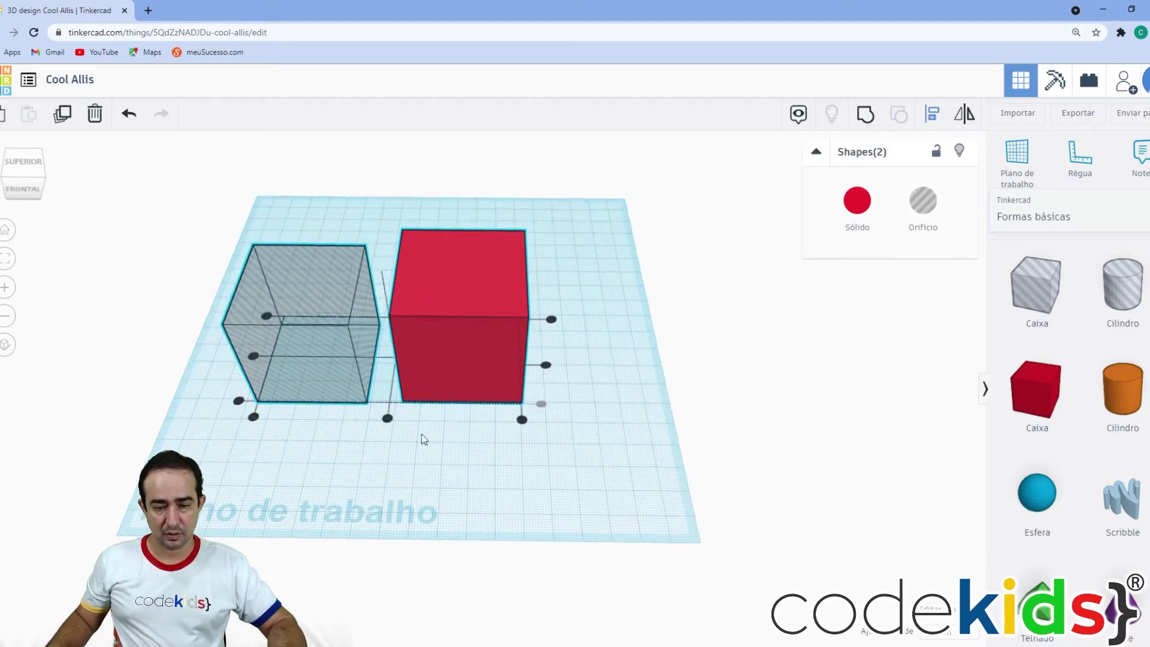
left_click(386, 417)
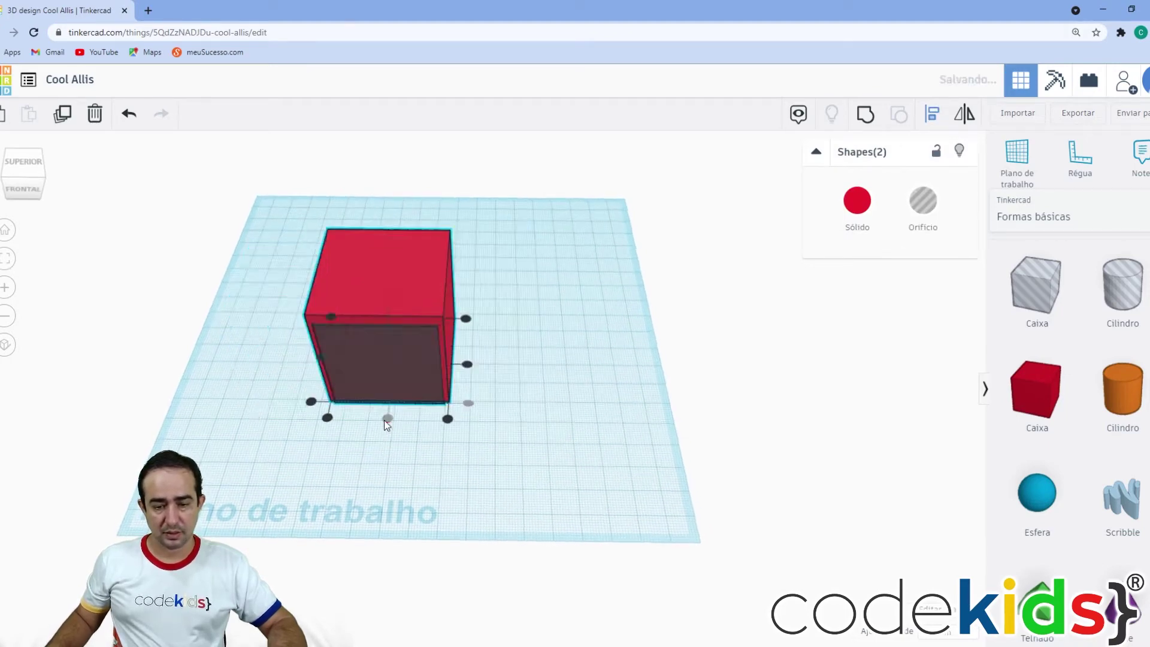
left_click(466, 365)
right_click_drag(526, 389, 659, 401)
left_click(318, 389)
Step: Group the aligned hole box and red box to cut the hole out of the solid
right_click_drag(285, 417, 219, 422)
left_click_drag(525, 443, 176, 181)
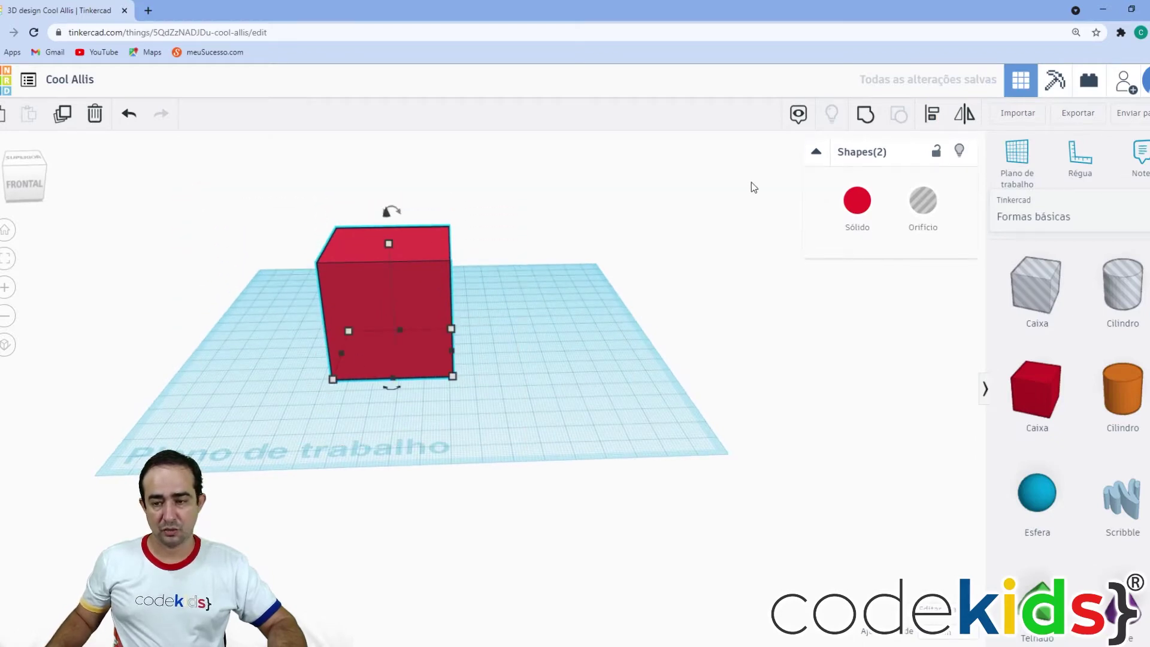
left_click(864, 117)
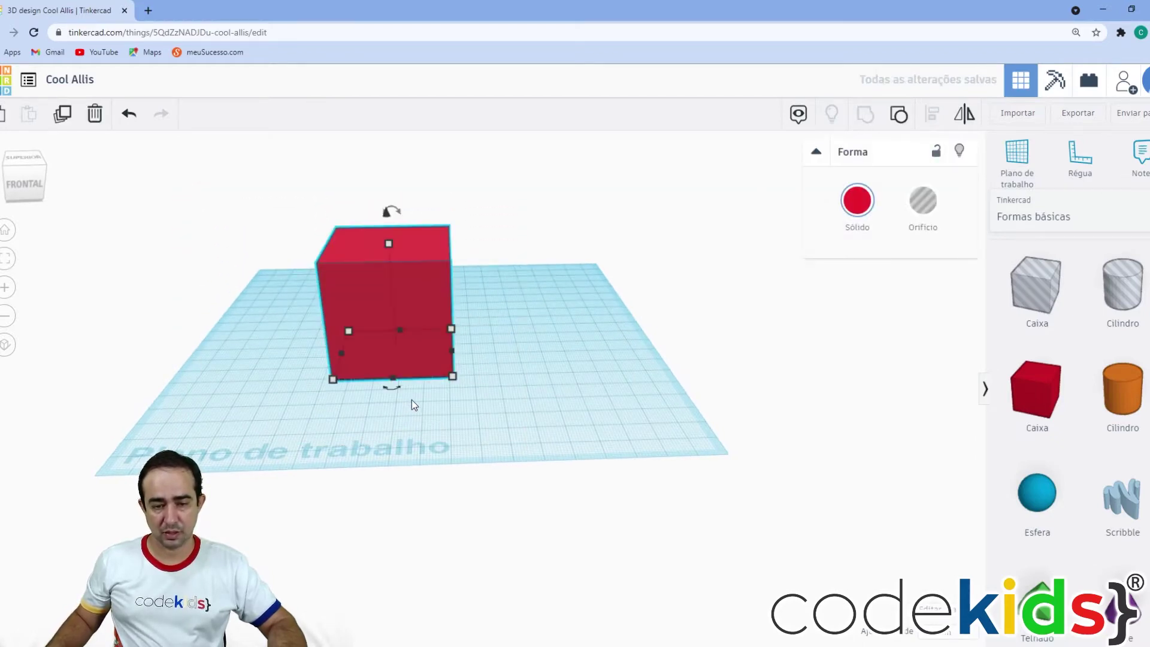
left_click(523, 397)
mouse_move(405, 432)
right_mouse_down()
mouse_move(403, 380)
mouse_move(397, 433)
right_mouse_up()
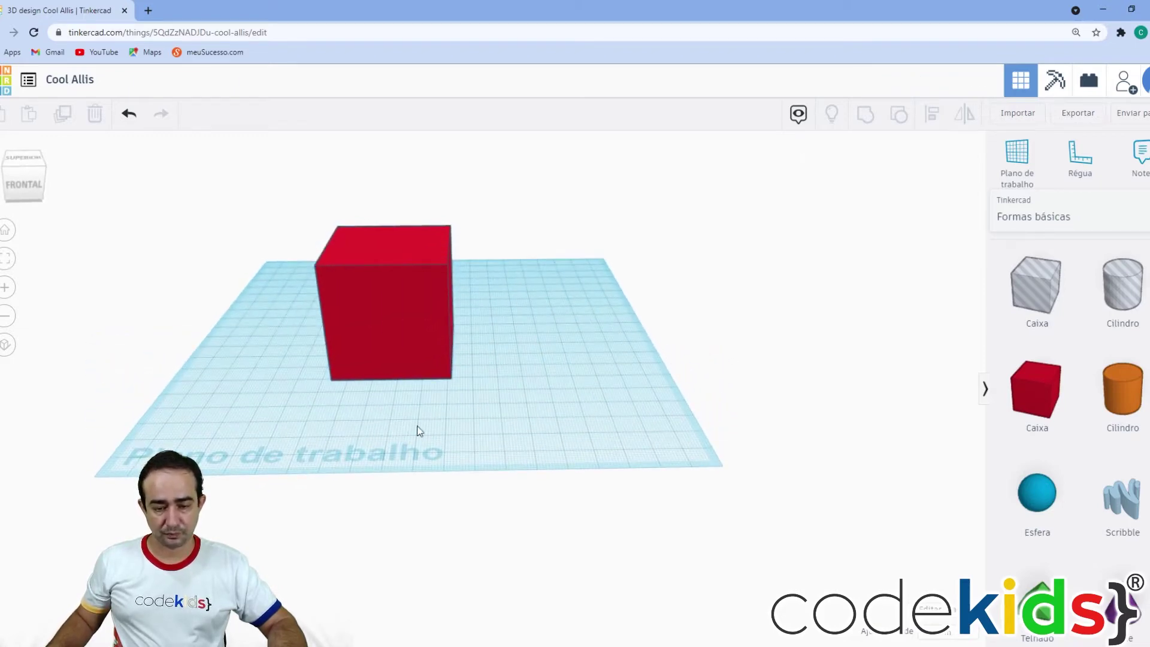
right_click_drag(558, 328, 529, 339)
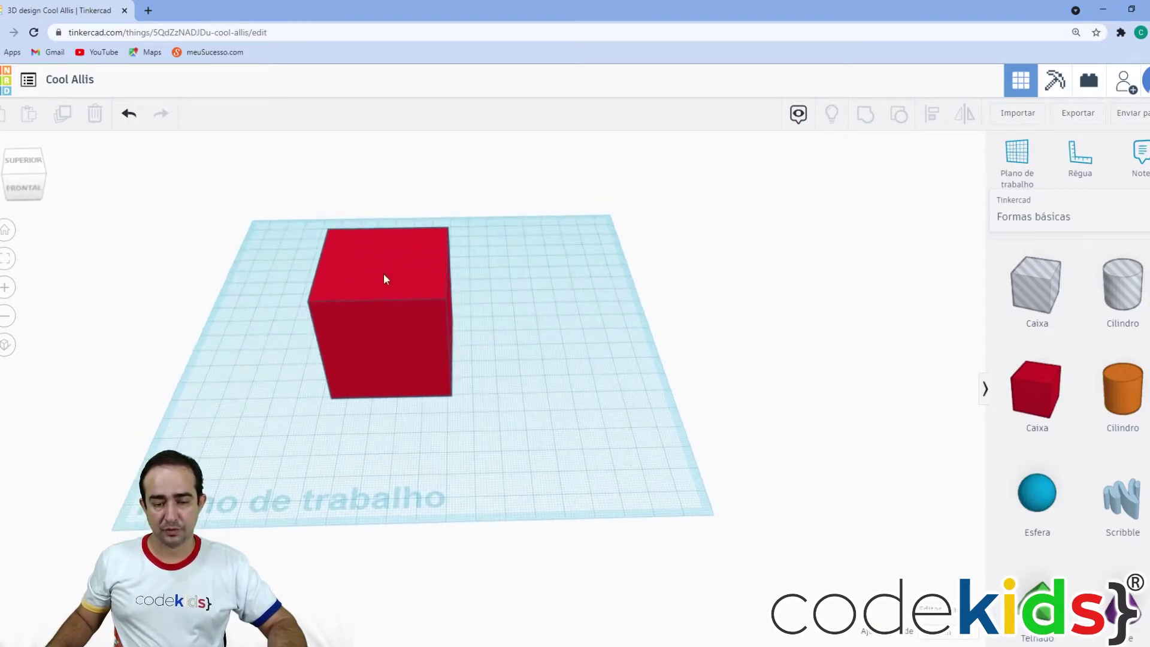
left_click_drag(1042, 282, 530, 357)
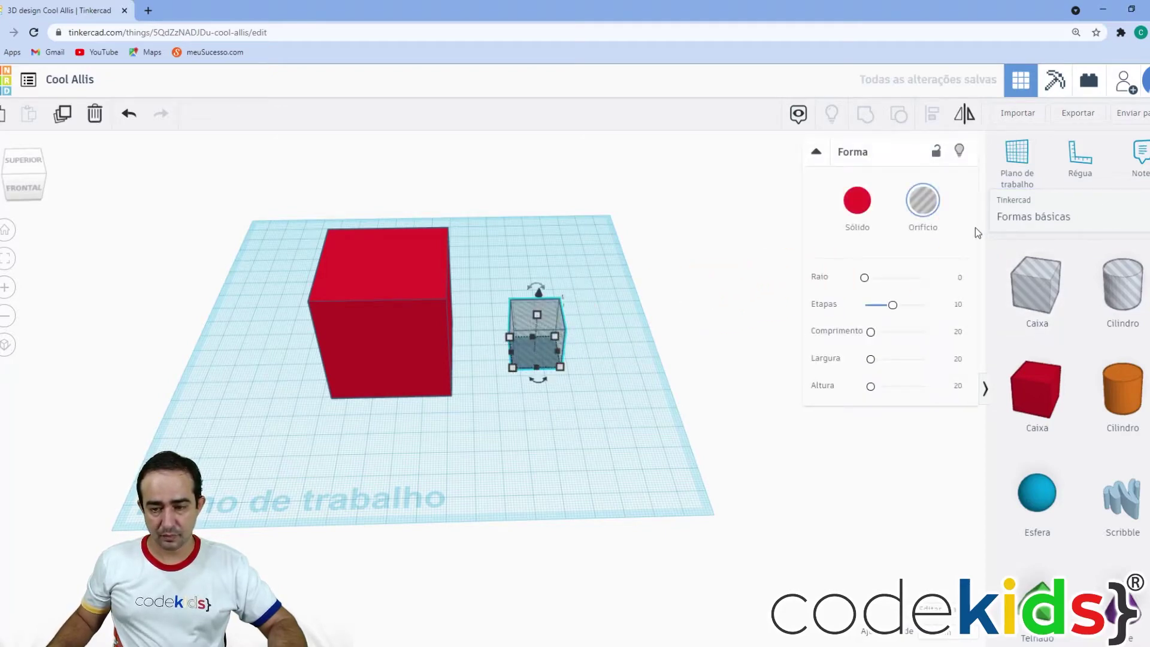
key("Delete")
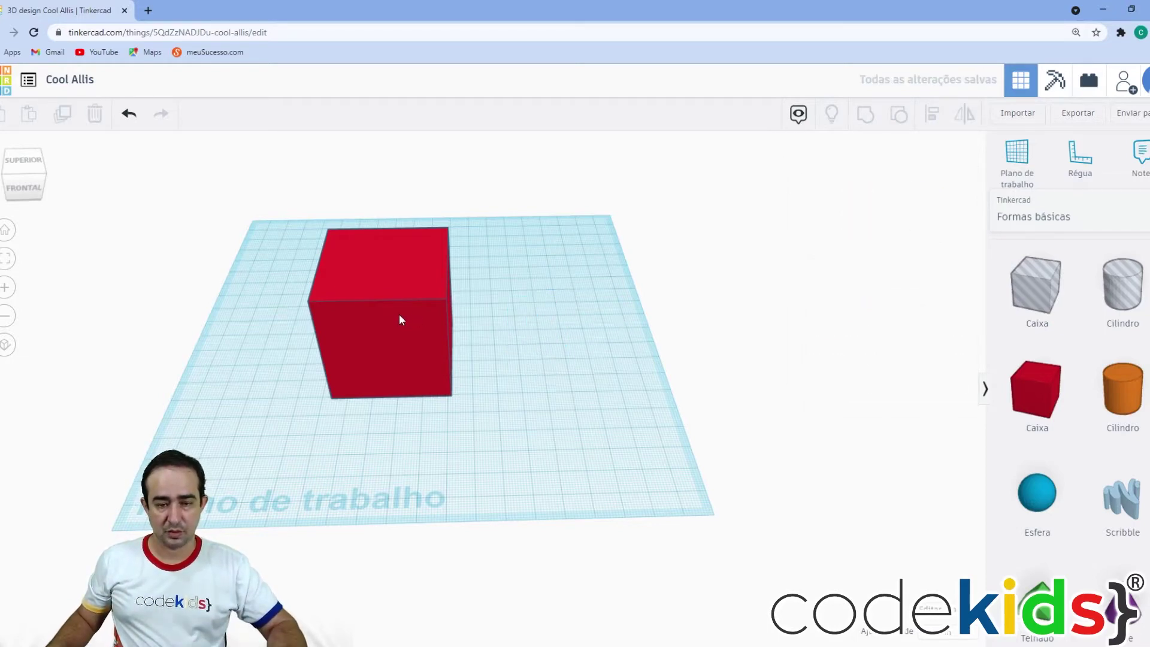
Step: Ungroup the red cube and move its solid red box to the right, beside the hole box
left_click(399, 316)
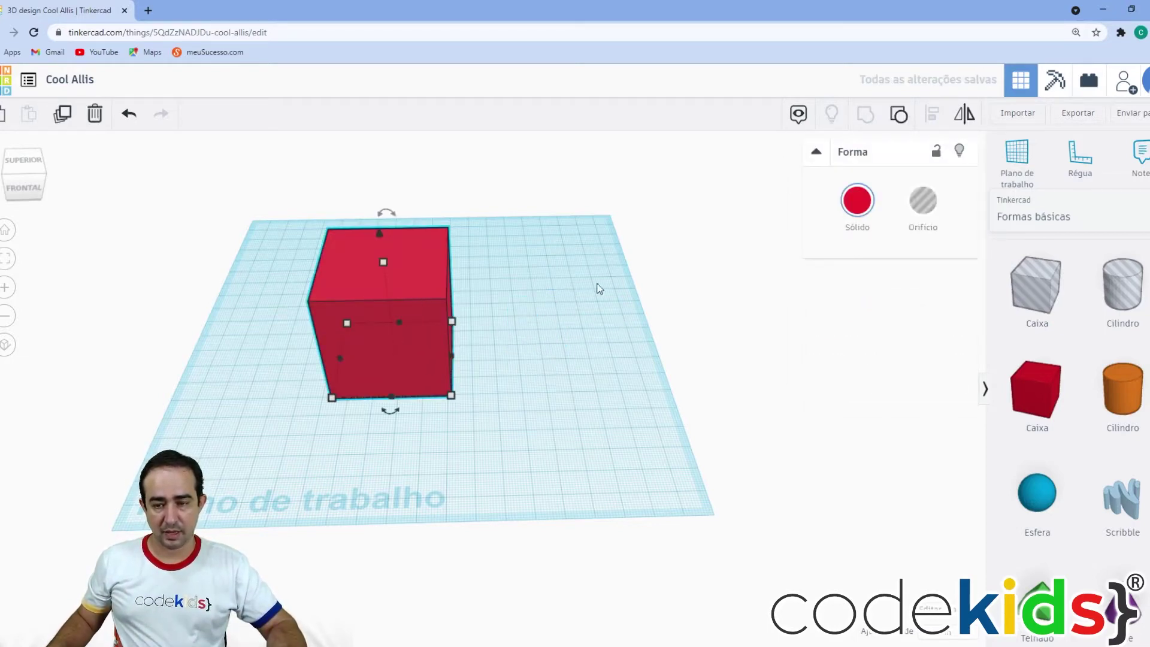
left_click(904, 115)
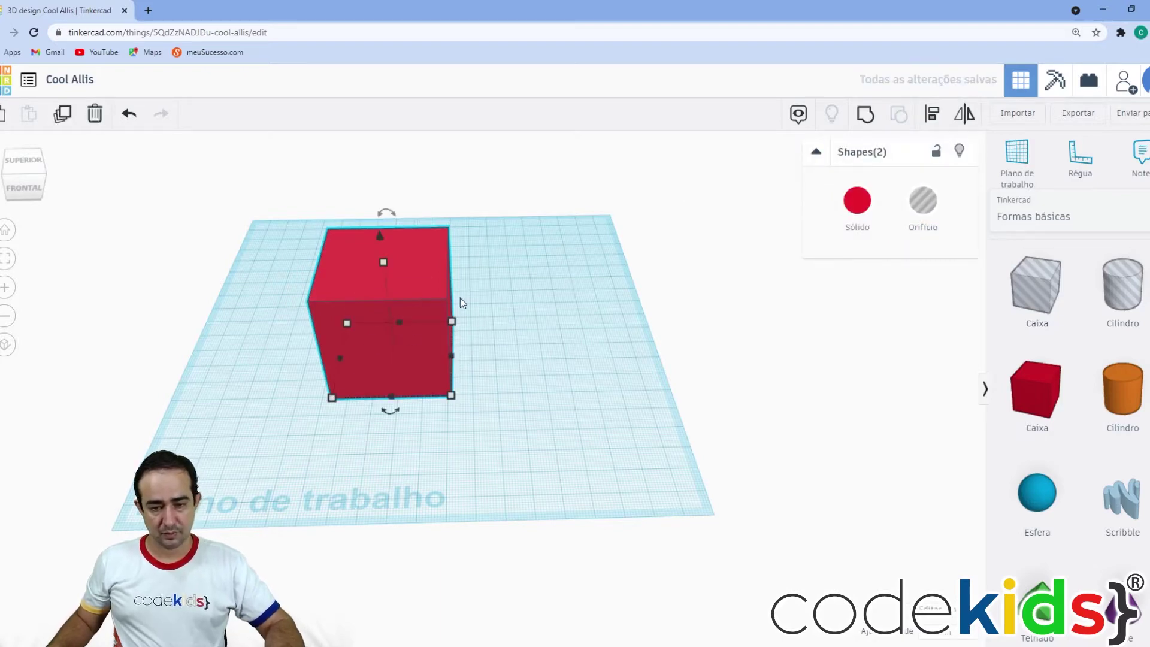
left_click_drag(426, 282, 562, 242)
Step: Lower the hole box onto the workplane and set its height to 49.5
left_click(429, 297)
left_click(383, 335)
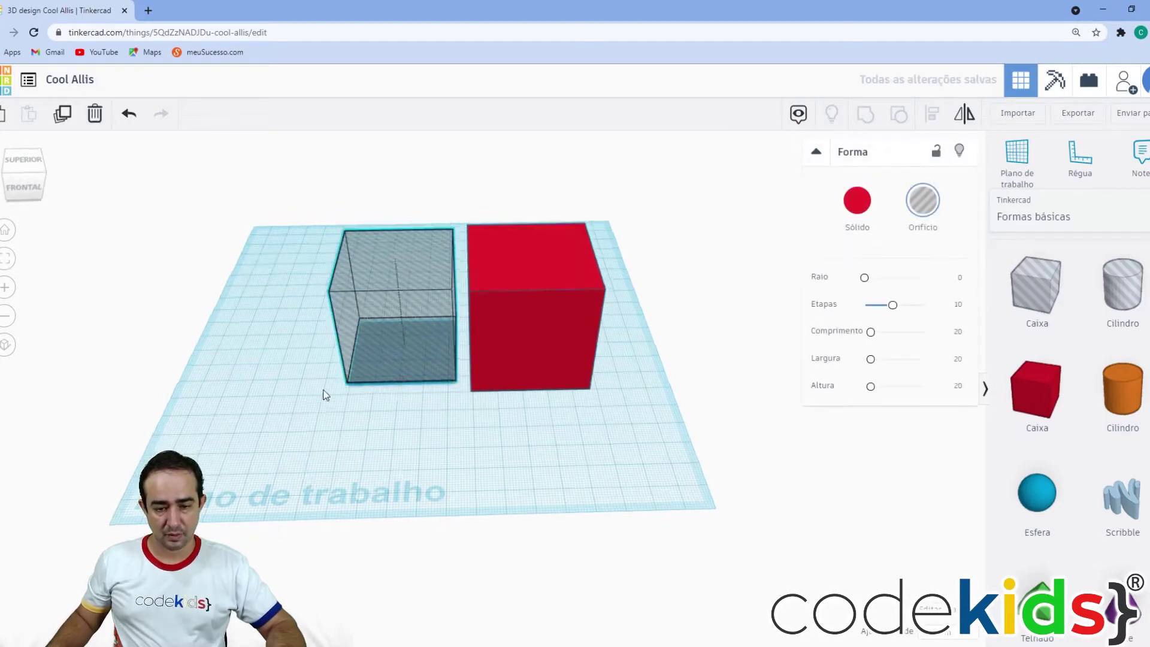
right_click_drag(321, 398, 344, 370)
mouse_move(399, 247)
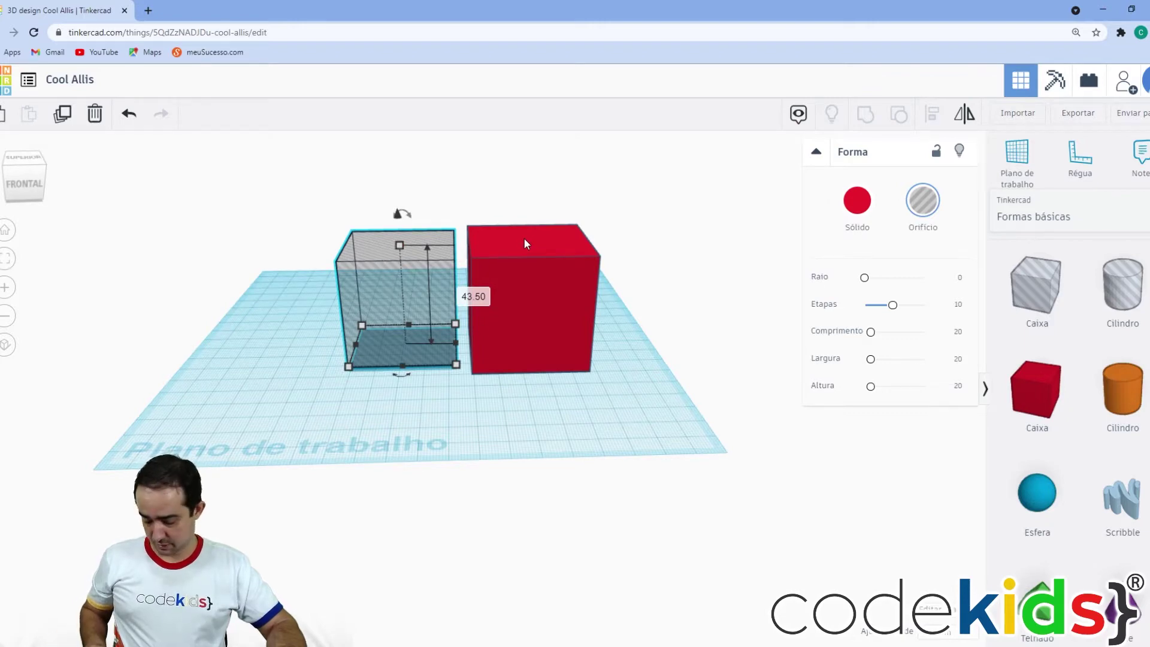
key("Down")
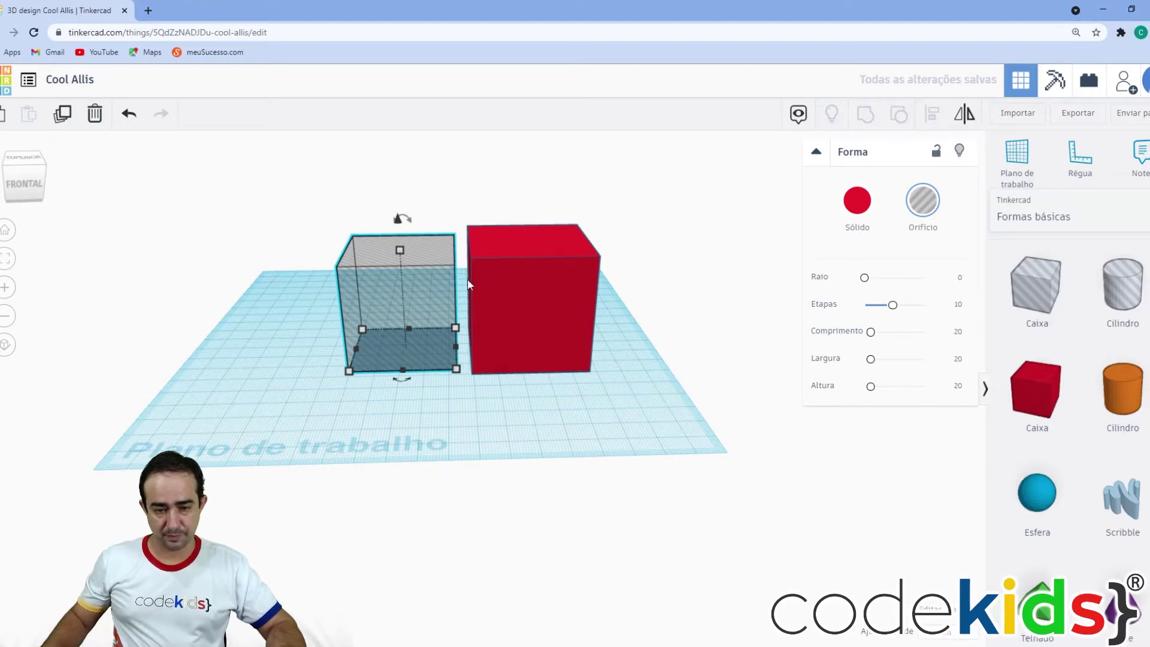
left_click(474, 300)
type("49.")
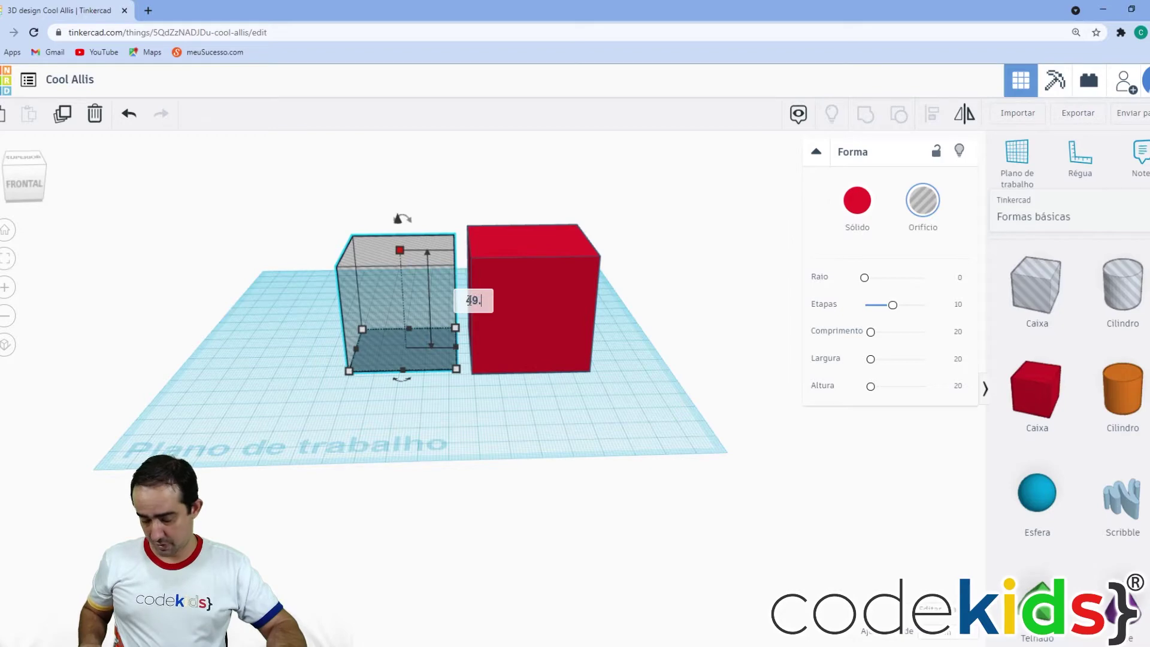
type("5")
key("Return")
left_click(286, 334)
Step: Align the hole box and the red box on their horizontal centres
right_click_drag(287, 333, 293, 376)
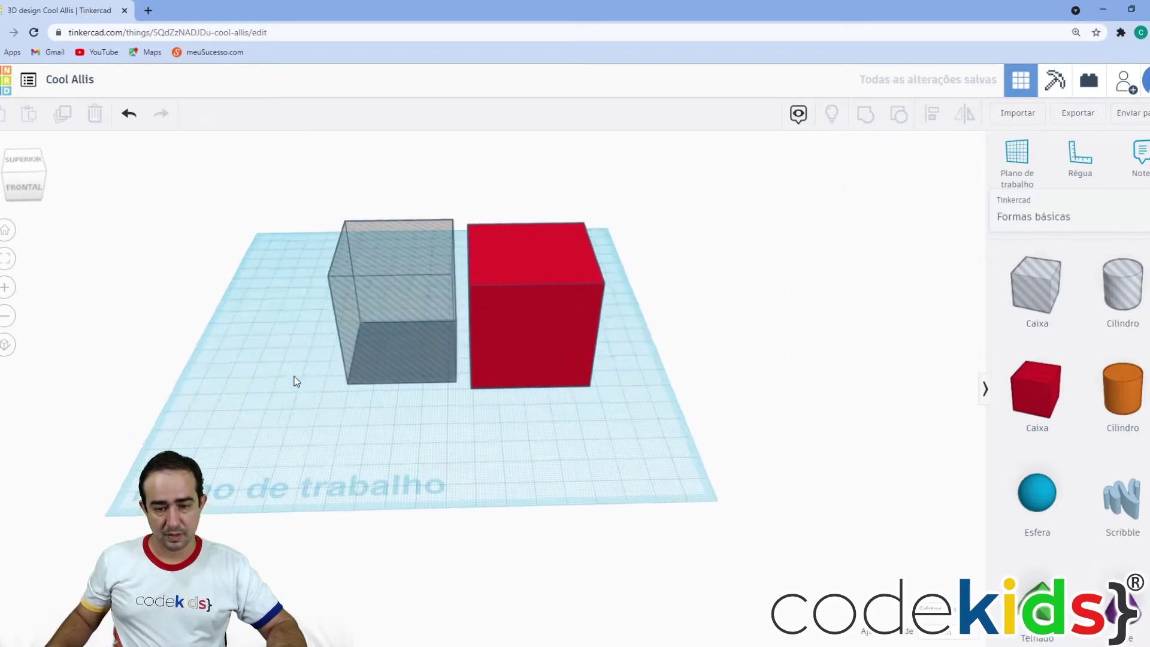
left_click_drag(600, 423, 222, 207)
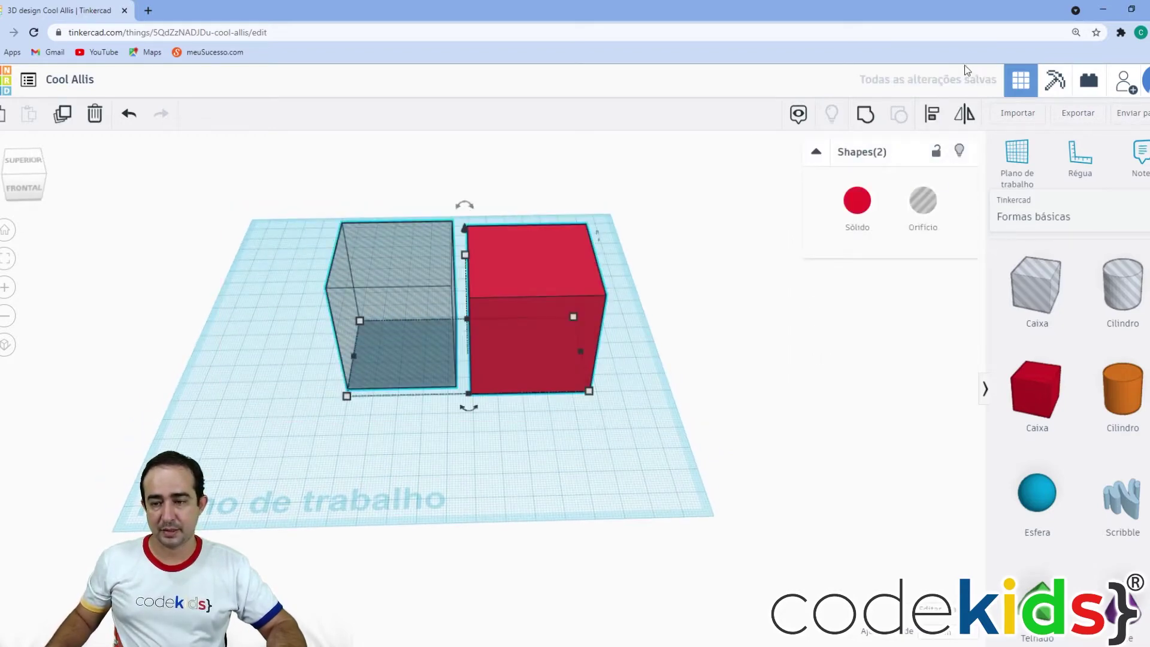
left_click(933, 115)
left_click(468, 408)
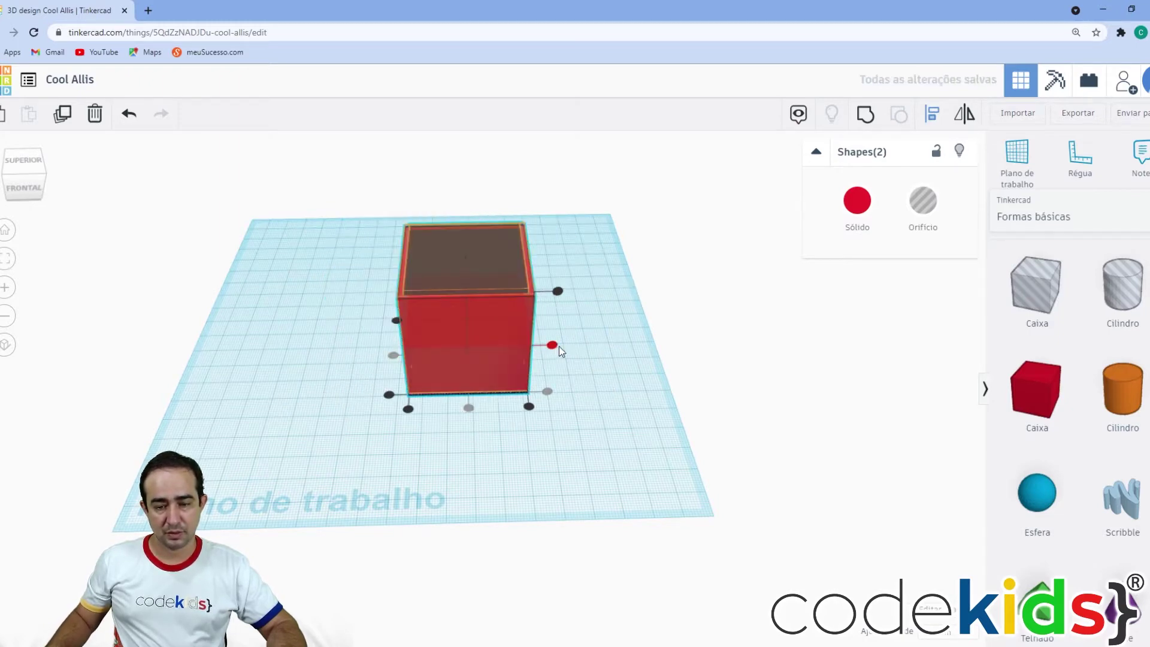
Step: Raise the hole box slightly inside the red box to leave a floor beneath it
right_click_drag(513, 447, 503, 426)
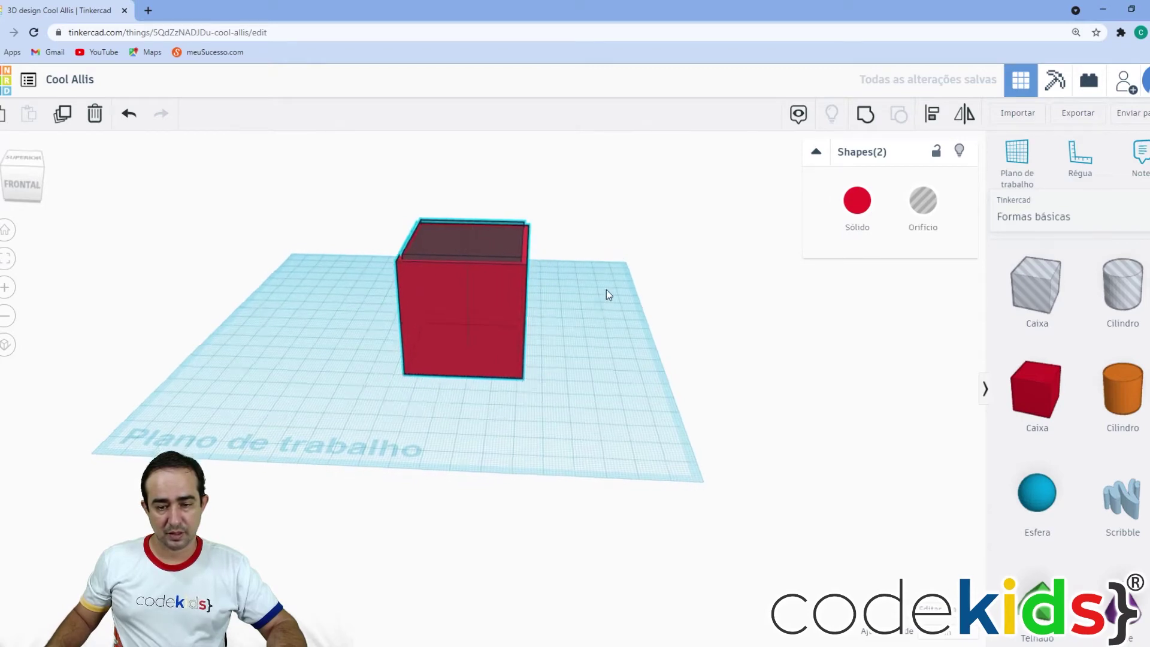
right_click_drag(604, 294, 502, 224)
right_click_drag(434, 241, 367, 308)
left_click(314, 359)
left_click(456, 245)
left_click_drag(458, 208, 464, 210)
left_click(330, 345)
Step: Try to group the raised hole box with the red box
right_click_drag(330, 345, 558, 401)
left_click_drag(595, 418, 338, 199)
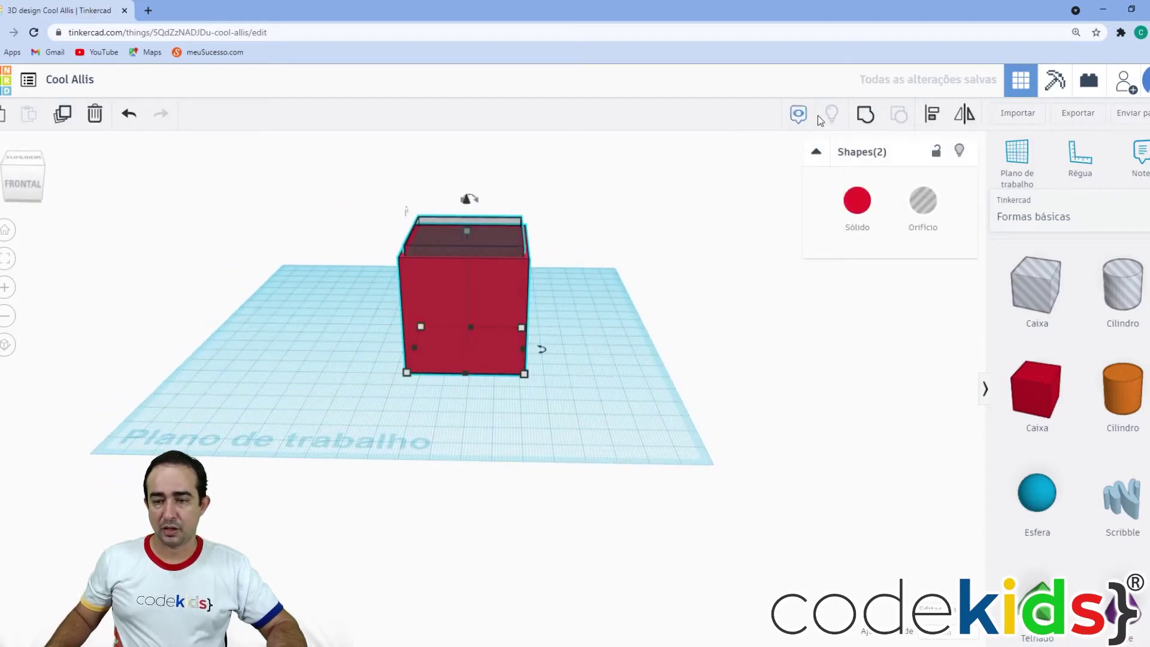
left_click(865, 117)
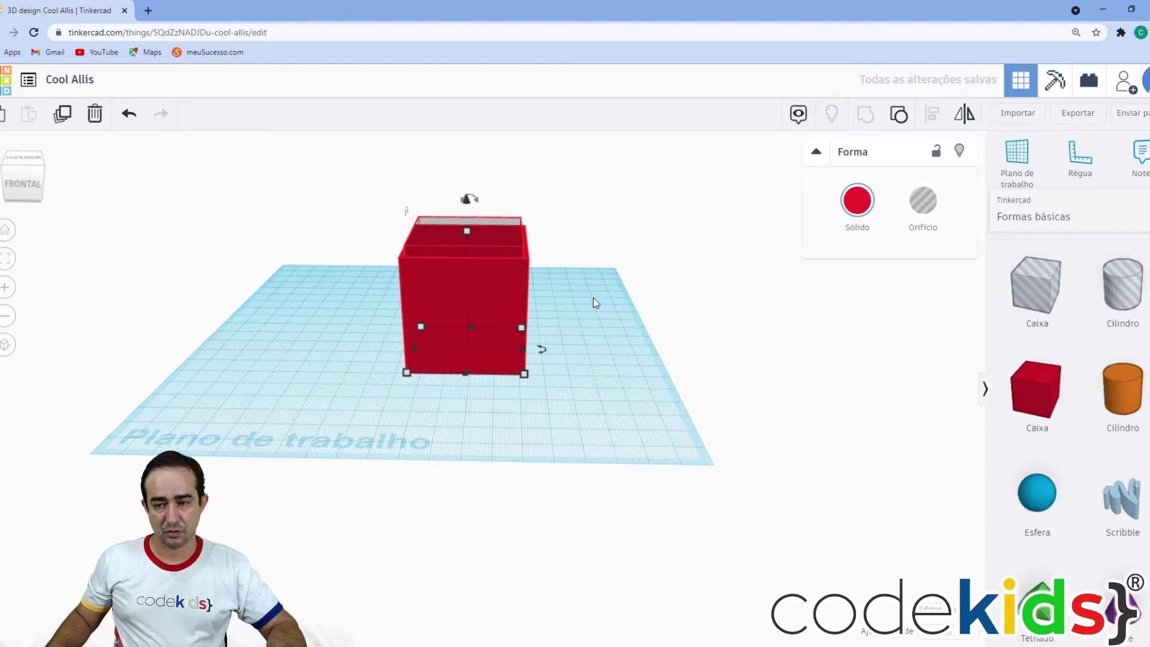
right_click_drag(585, 286, 568, 356)
left_click(580, 318)
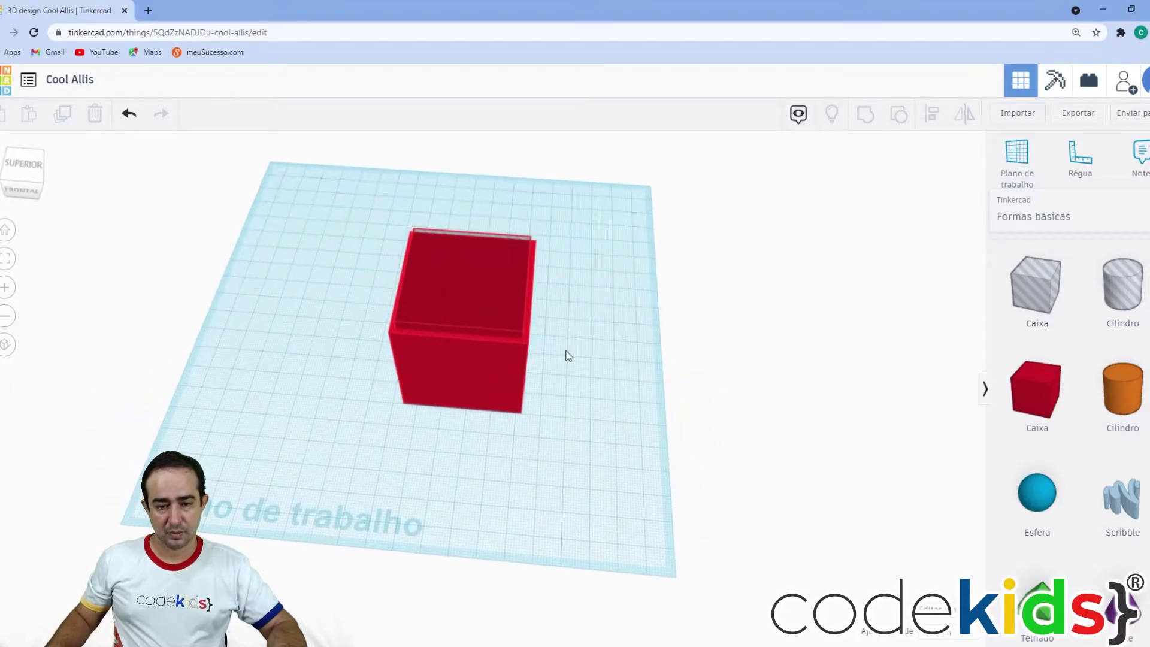
left_click(452, 288)
left_click(642, 236)
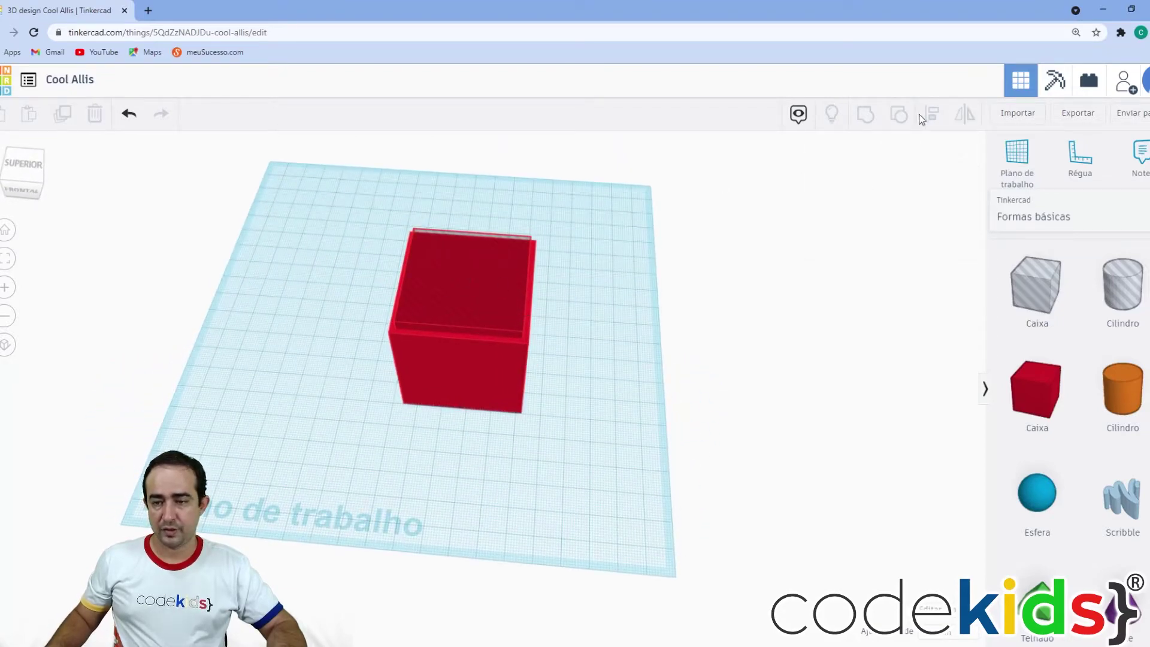
Step: Select both shapes and group them so the hole box hollows out the red box from the top
left_click(539, 290)
key("ctrl+a")
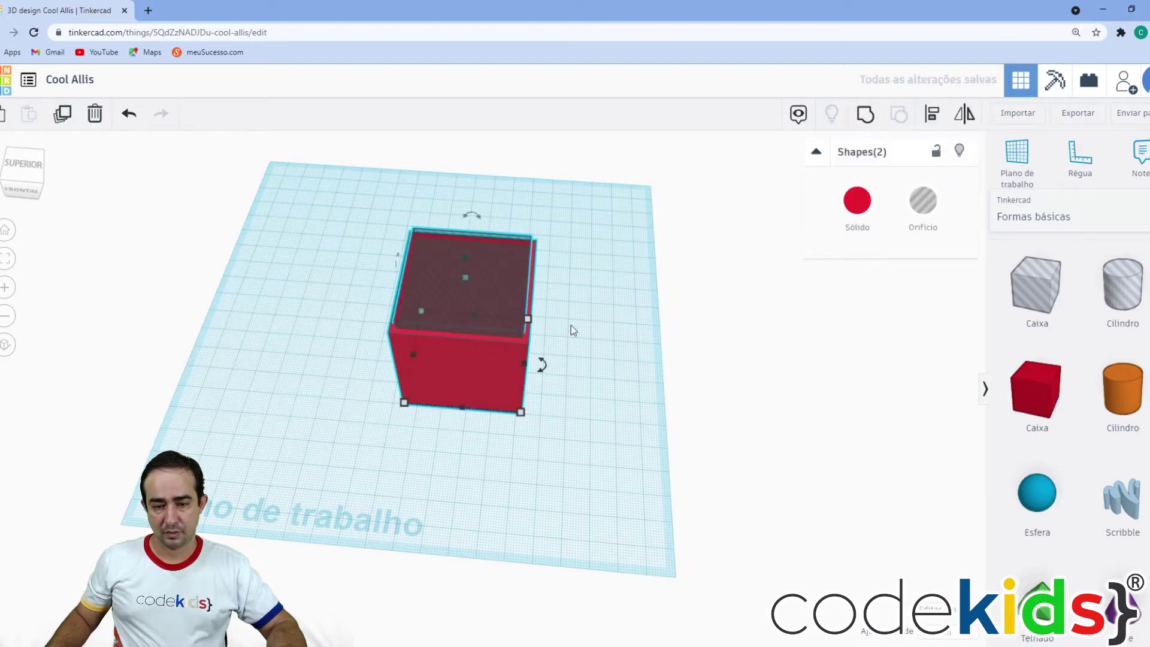
right_click_drag(570, 329, 609, 300)
left_click(591, 408)
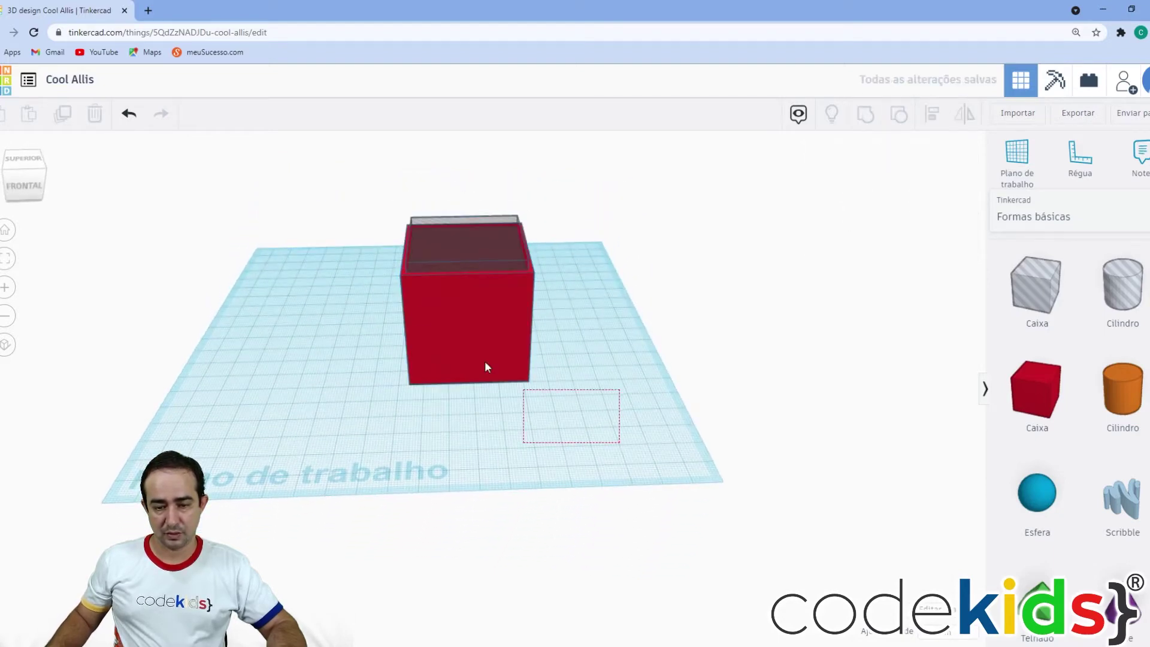
key("ctrl+a")
left_click(864, 118)
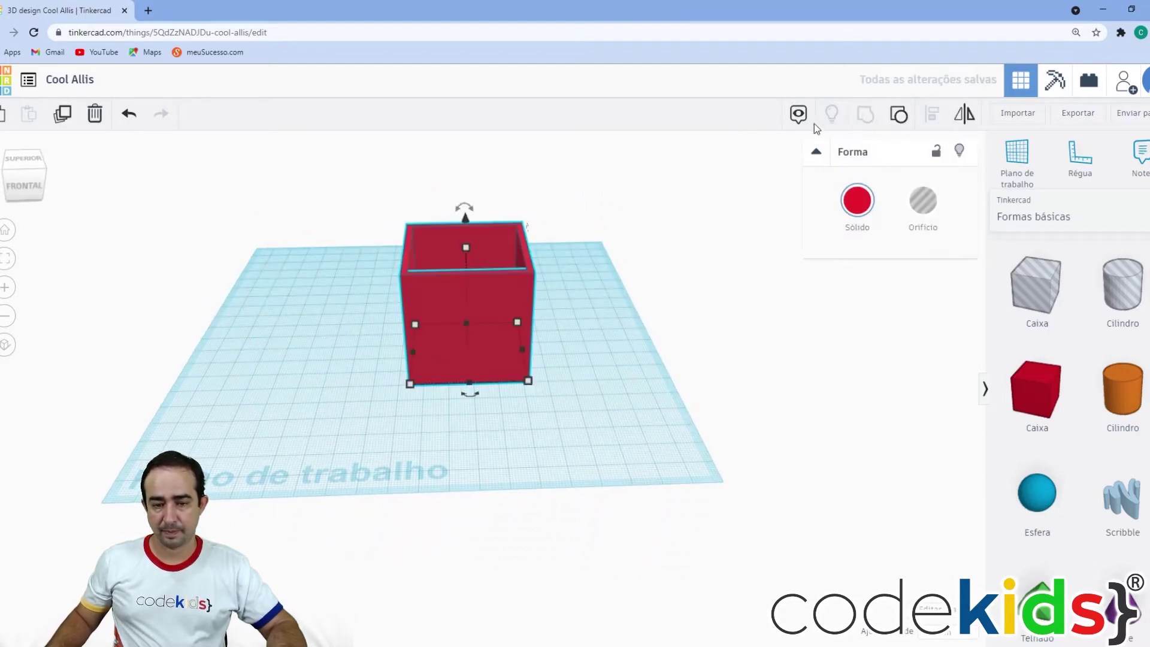
left_click(579, 286)
Step: Examine the cavity and floor of the hollow box from above and from the front
right_click_drag(581, 285, 503, 329)
scroll(524, 280, "down", 3)
scroll(475, 354, "up", 5)
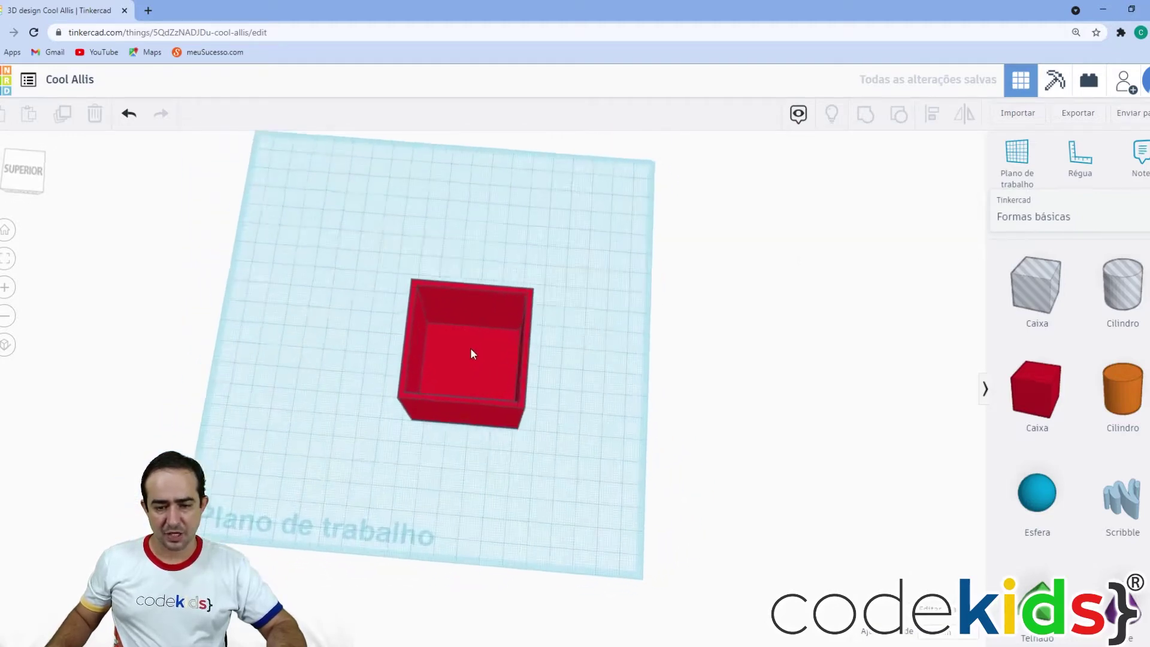
scroll(496, 329, "up", 2)
scroll(384, 525, "down", 3)
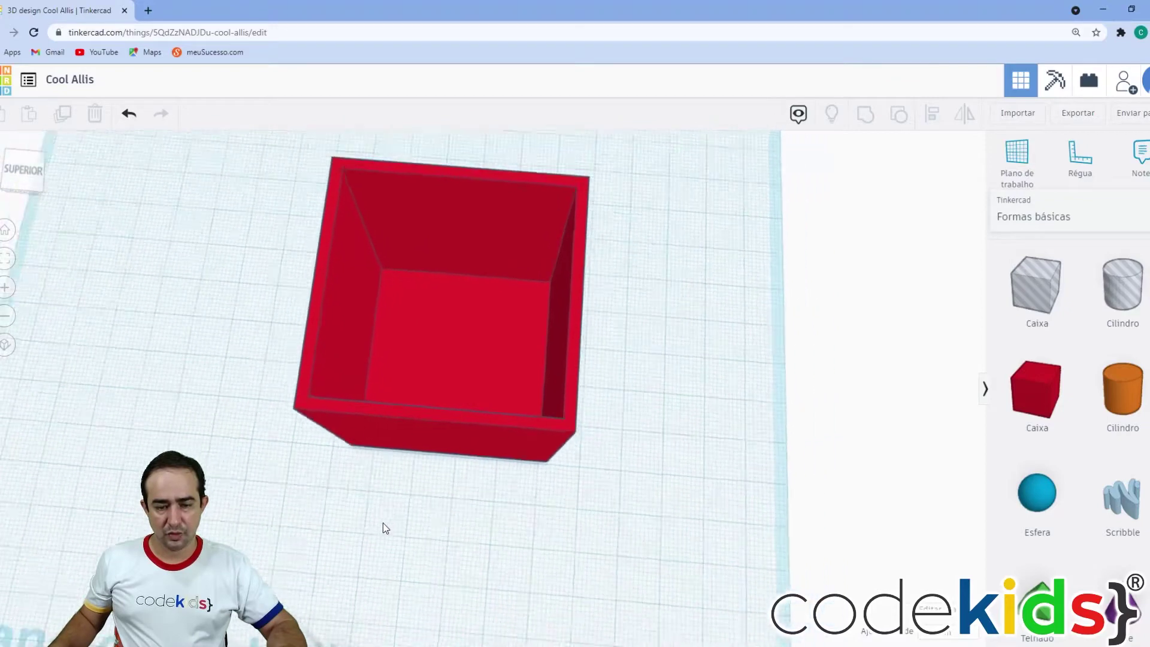
right_click_drag(389, 529, 407, 469)
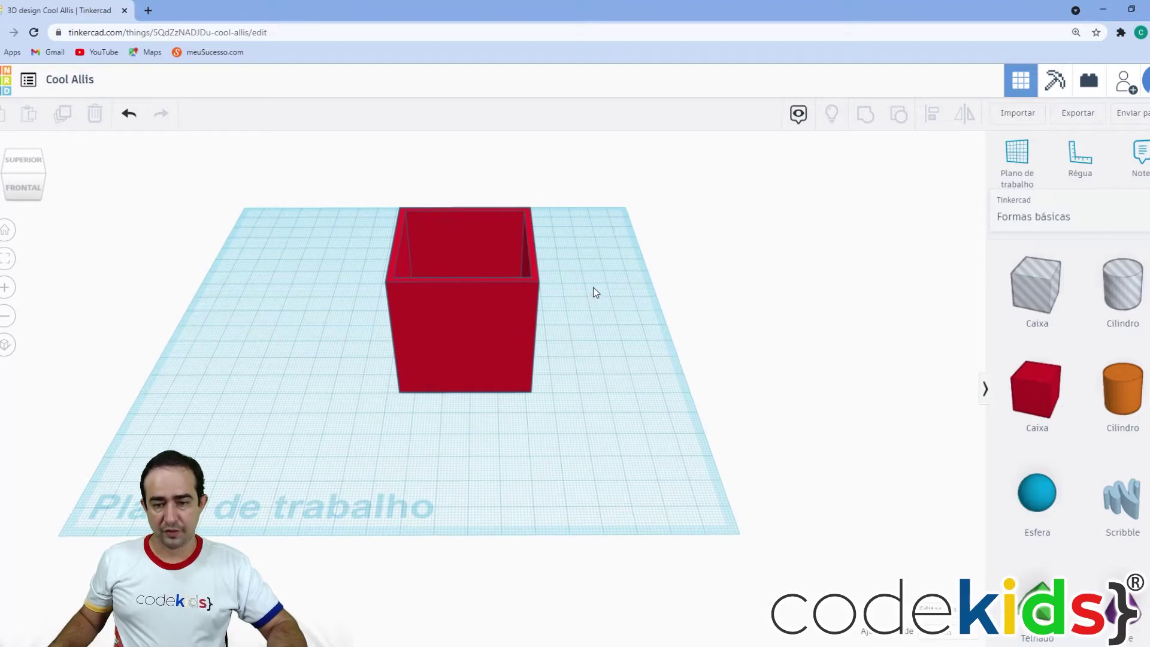
right_click_drag(590, 290, 593, 303)
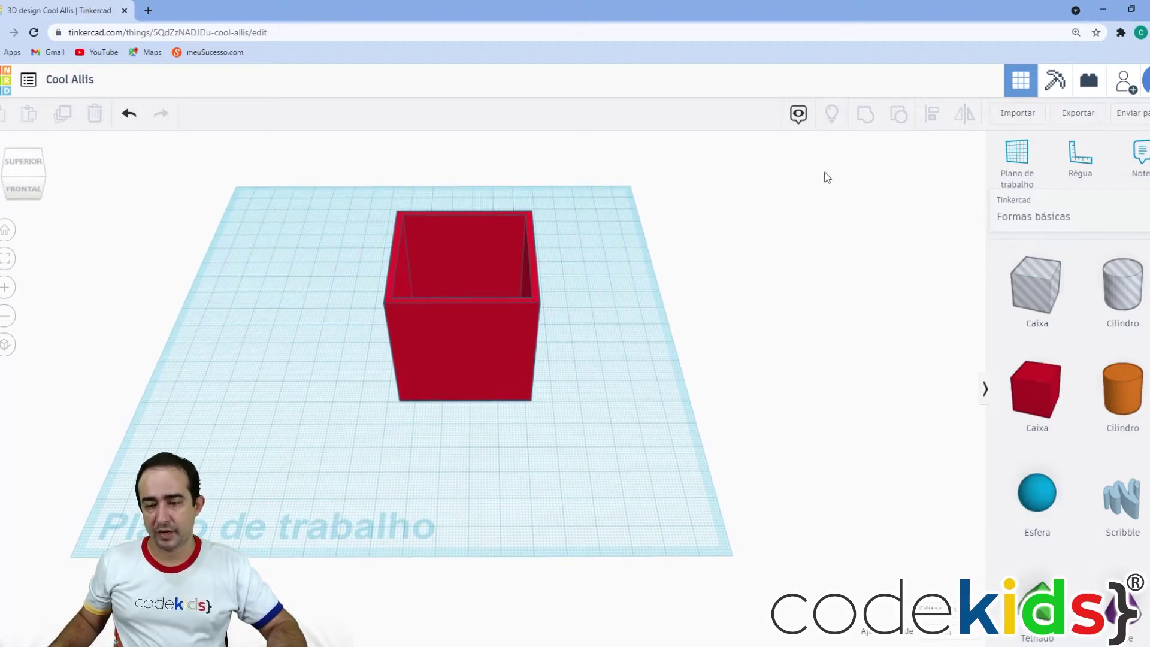
Step: Place a new solid box left of the hollow box and set its width and length to 45.5 each
left_click_drag(1036, 386, 282, 393)
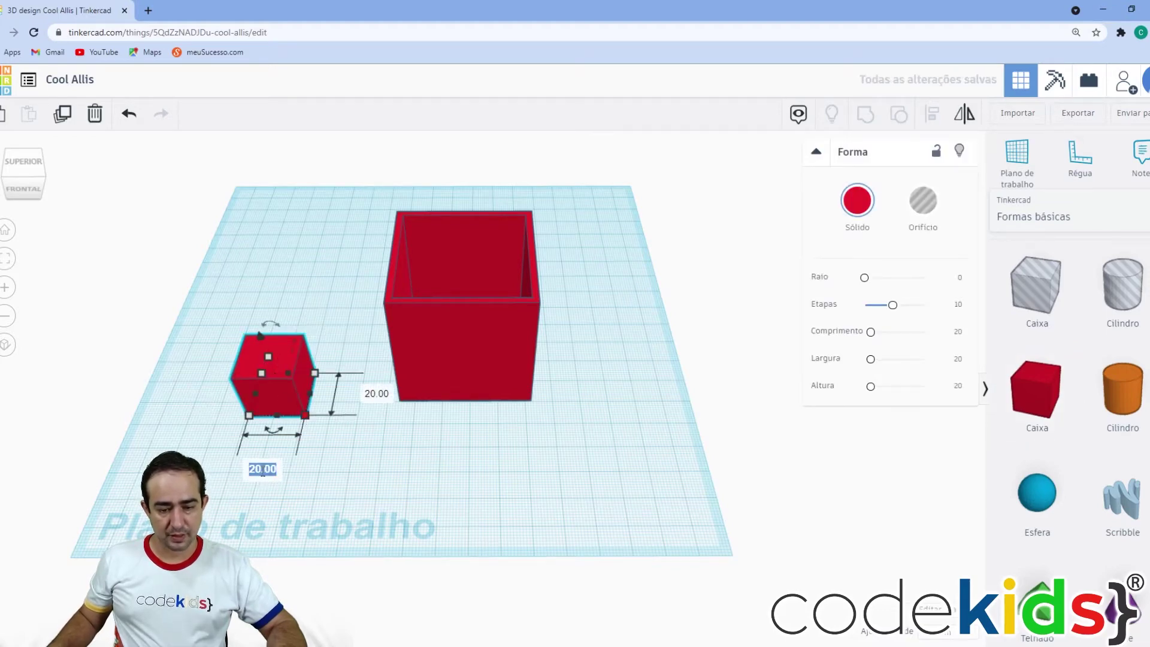
type("45.5")
key("Return")
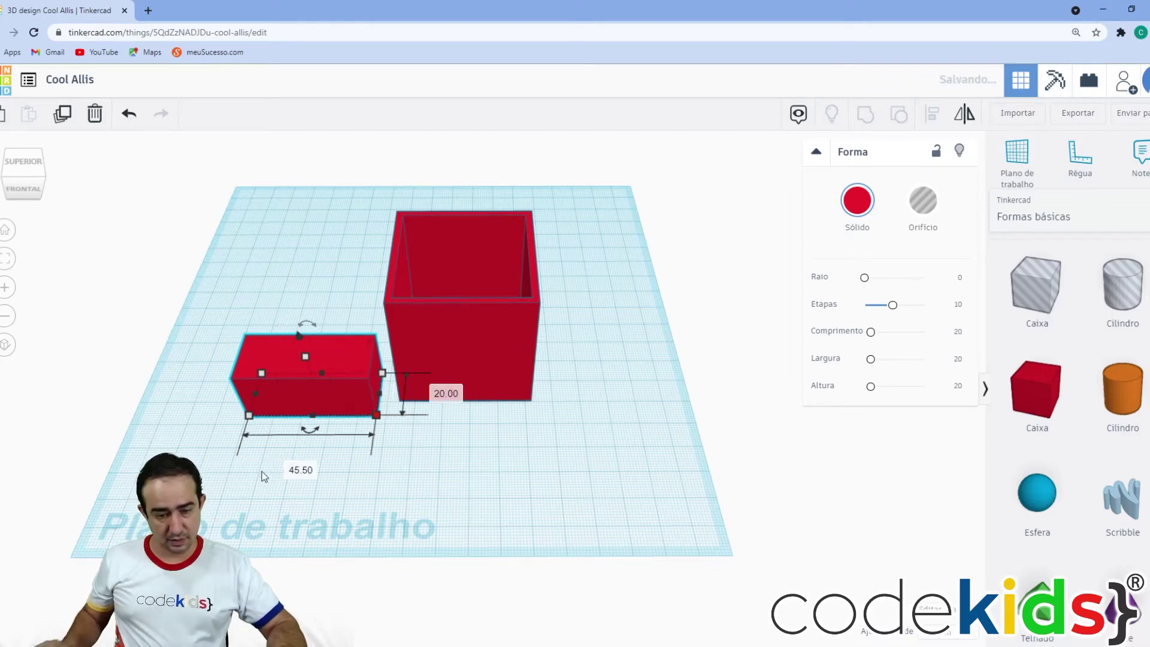
type("45.5")
key("Return")
Step: Move the new box further left, clear of the hollow box, and set its height to 2
left_click_drag(322, 406, 293, 390)
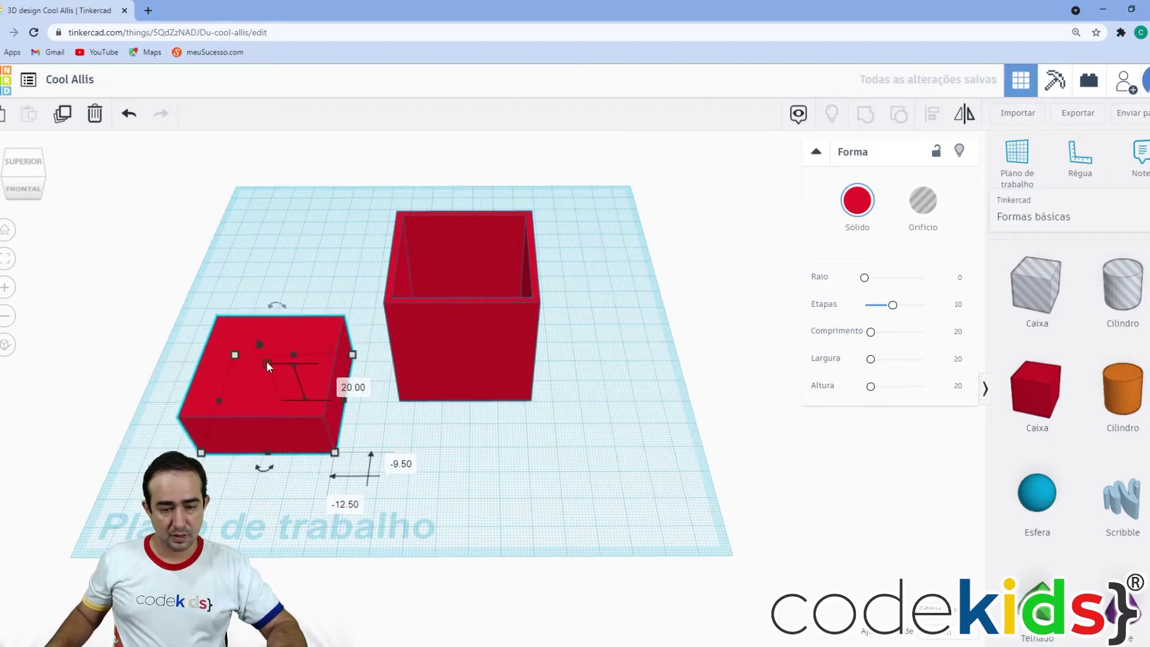
left_click(341, 384)
type("2")
key("Return")
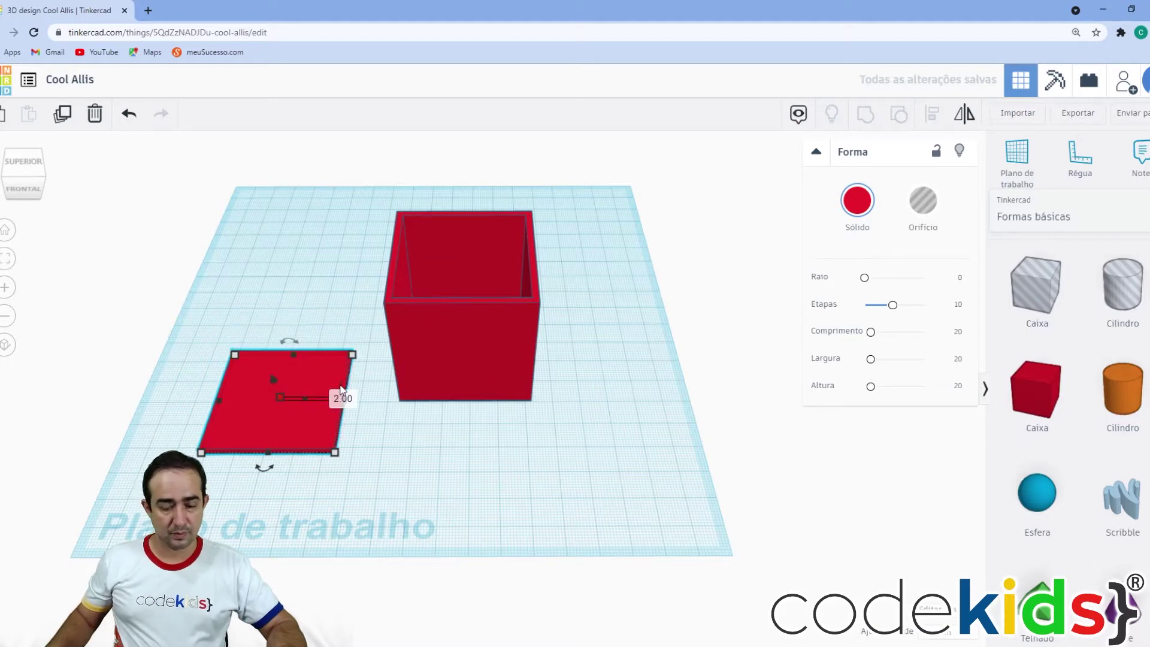
left_click(343, 277)
Step: Duplicate the thin red plate and move the copy straight back until it is clear of the original
left_click(303, 386)
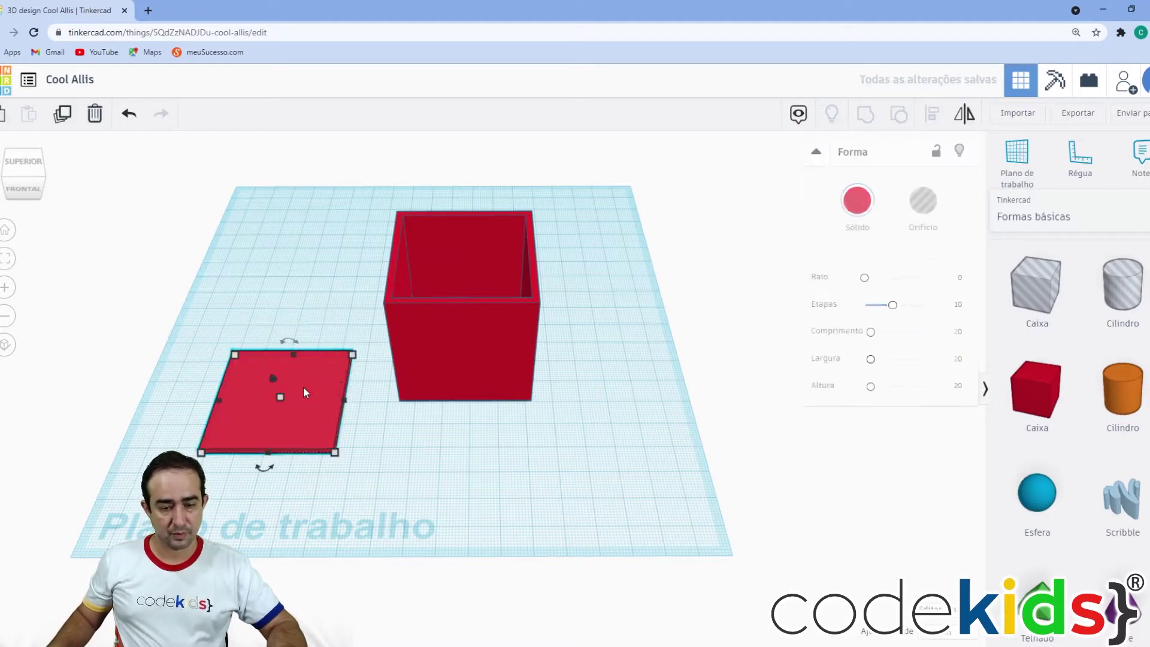
left_click(64, 115)
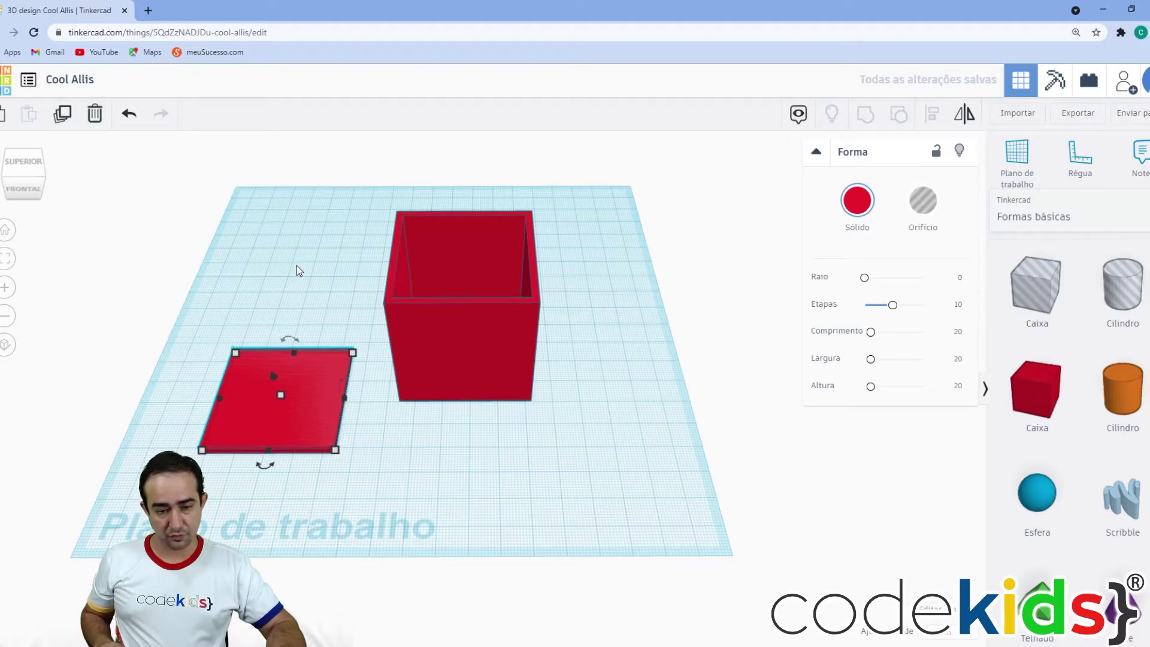
key("Up")
key("Up")
key("Up")
key("Up")
key("Up")
key("Up")
key("Up")
key("Up")
key("Up")
key("Up")
key("Up")
key("Up")
key("Up")
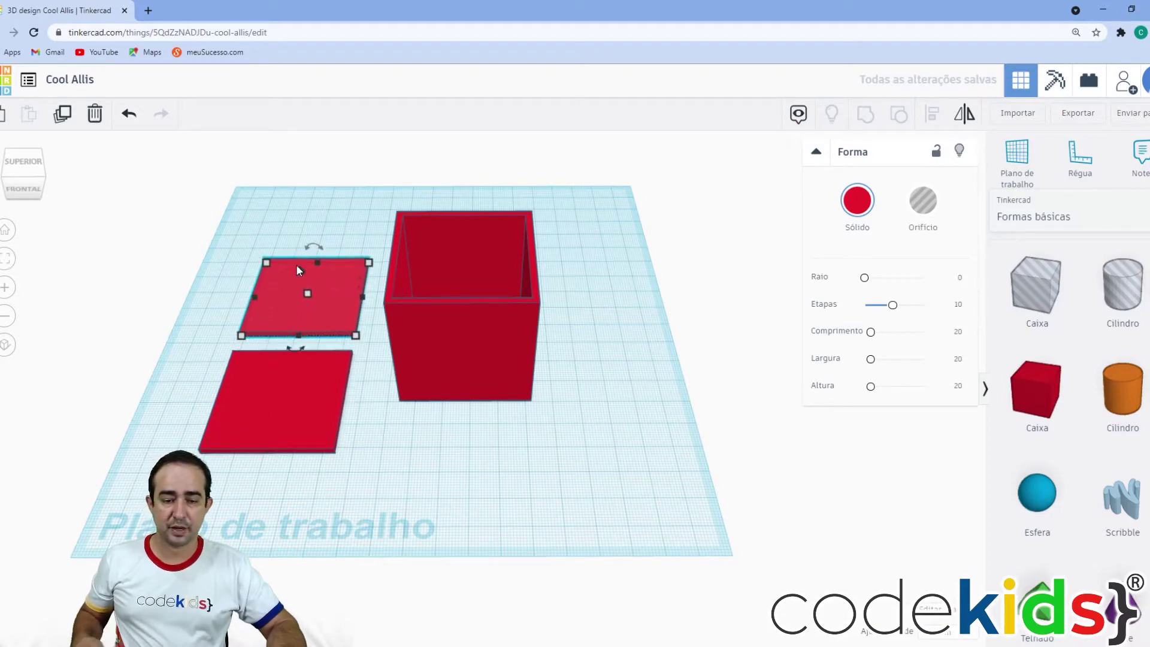
Step: Turn the duplicated plate into a hole and align it flush with the top of the hollow box
left_click(923, 200)
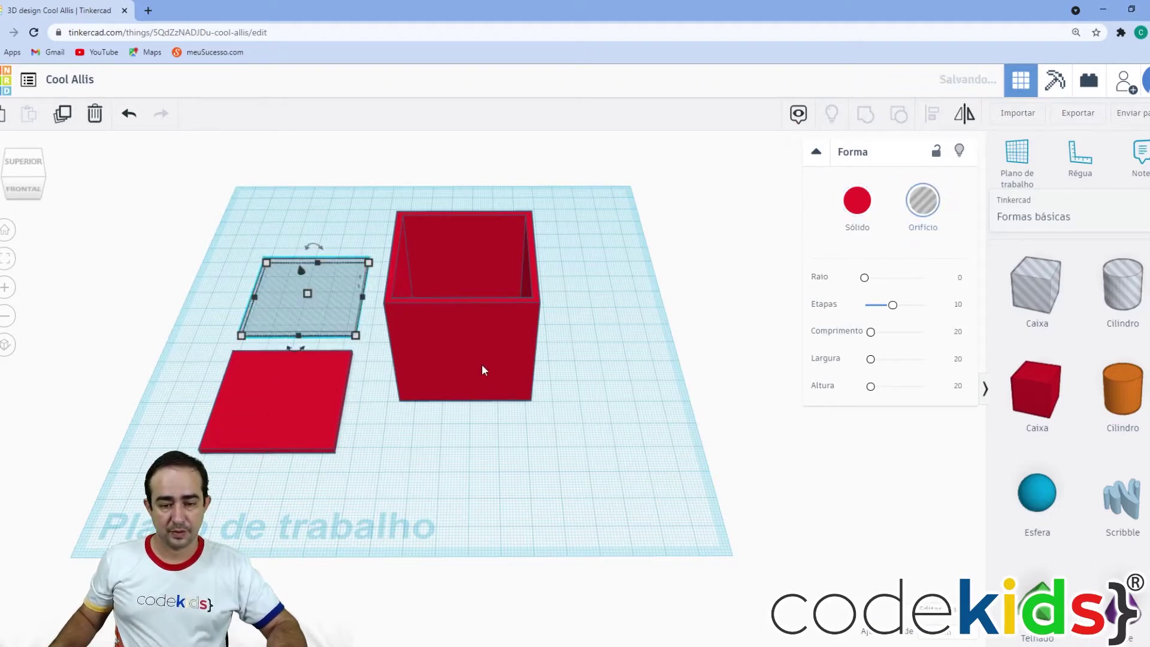
left_click(480, 339, "shift")
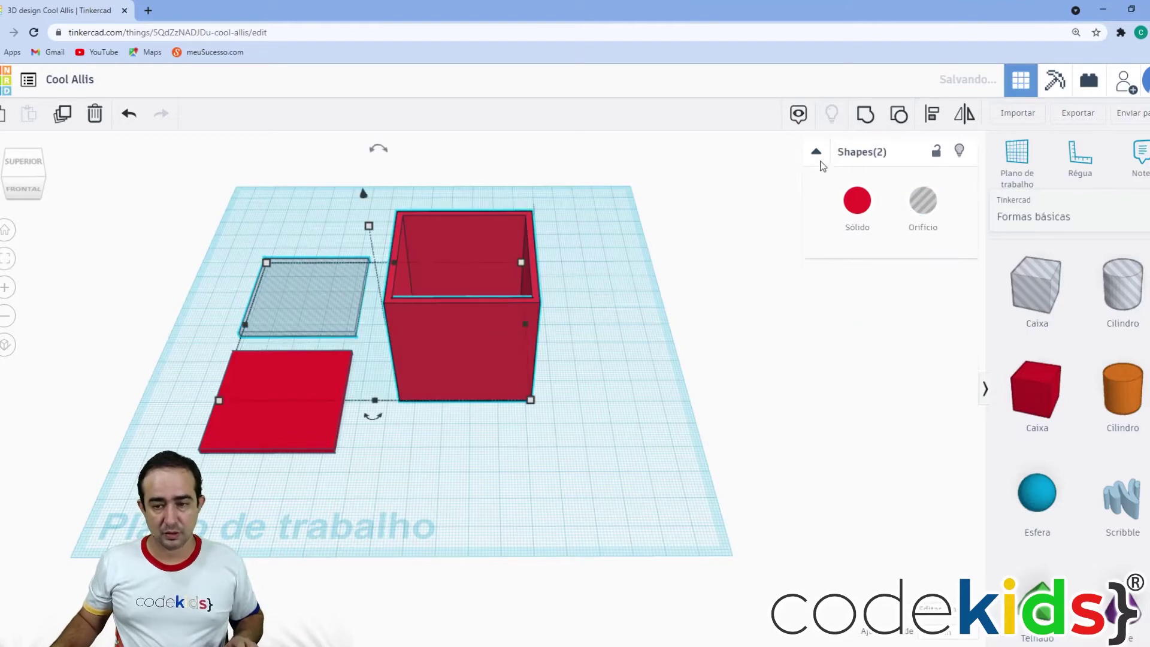
left_click(932, 114)
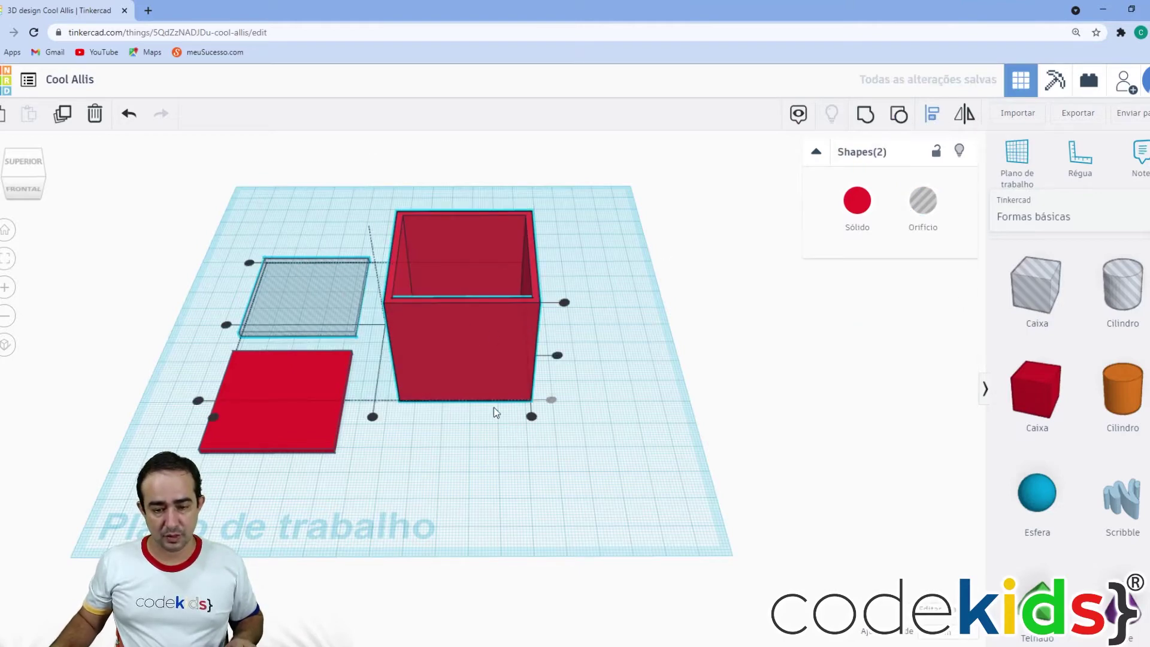
left_click(564, 303)
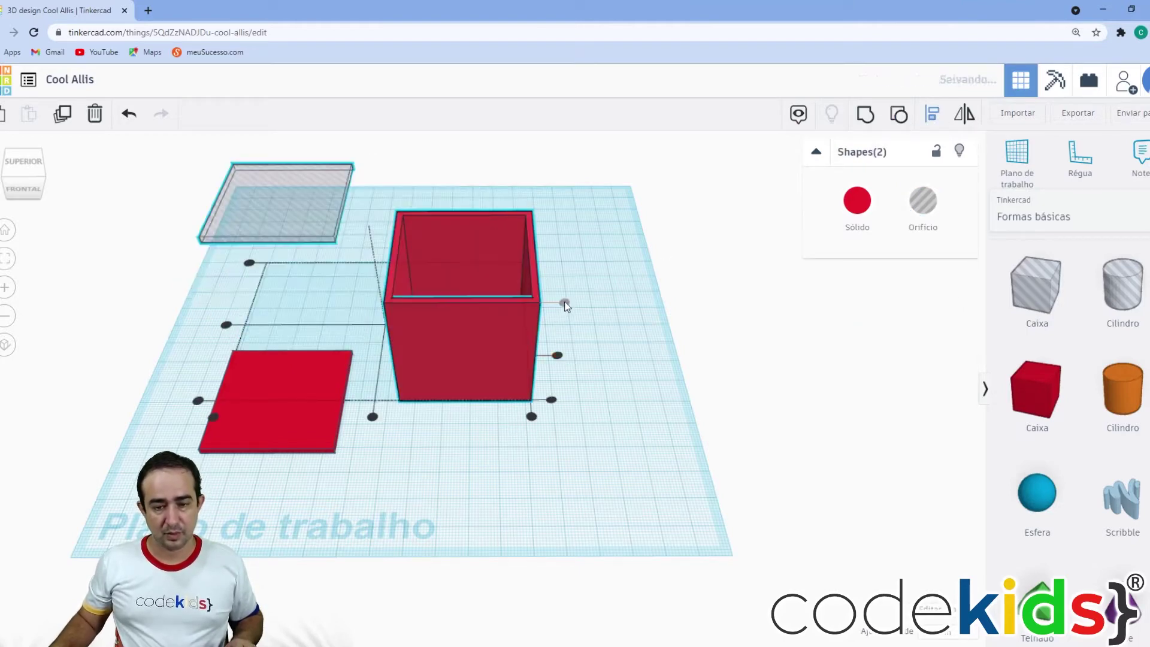
Step: Centre the hole plate on the hollow box across both its width and its length
mouse_move(499, 403)
right_mouse_down()
mouse_move(498, 334)
mouse_move(513, 408)
right_mouse_up()
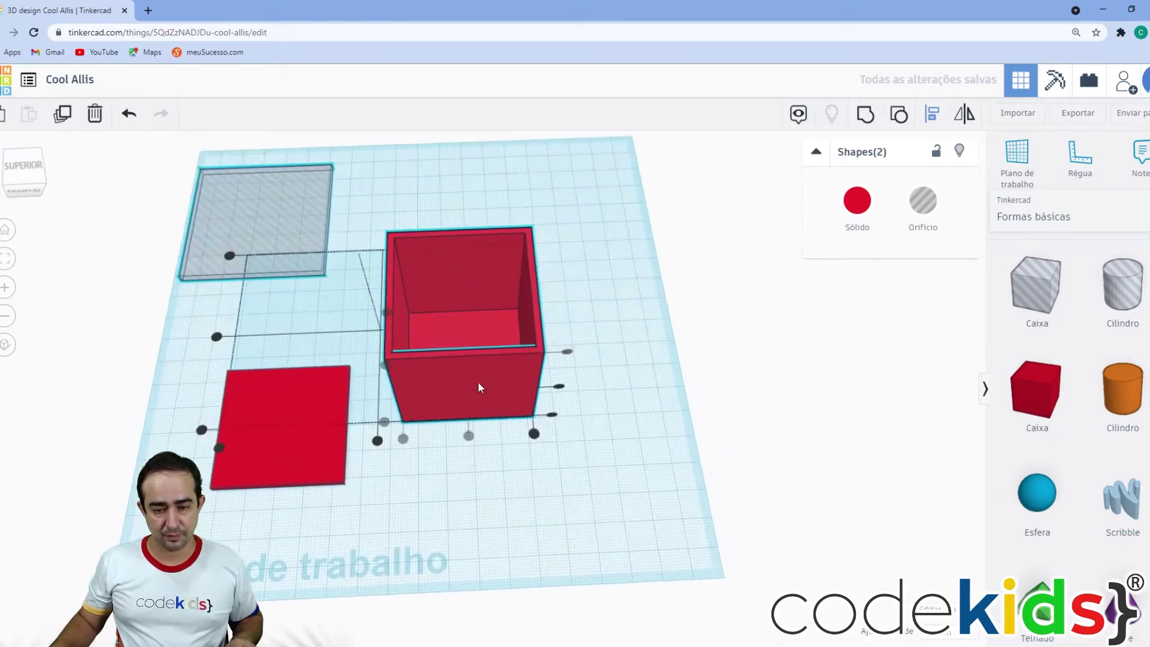
left_click(377, 441)
left_click(302, 332)
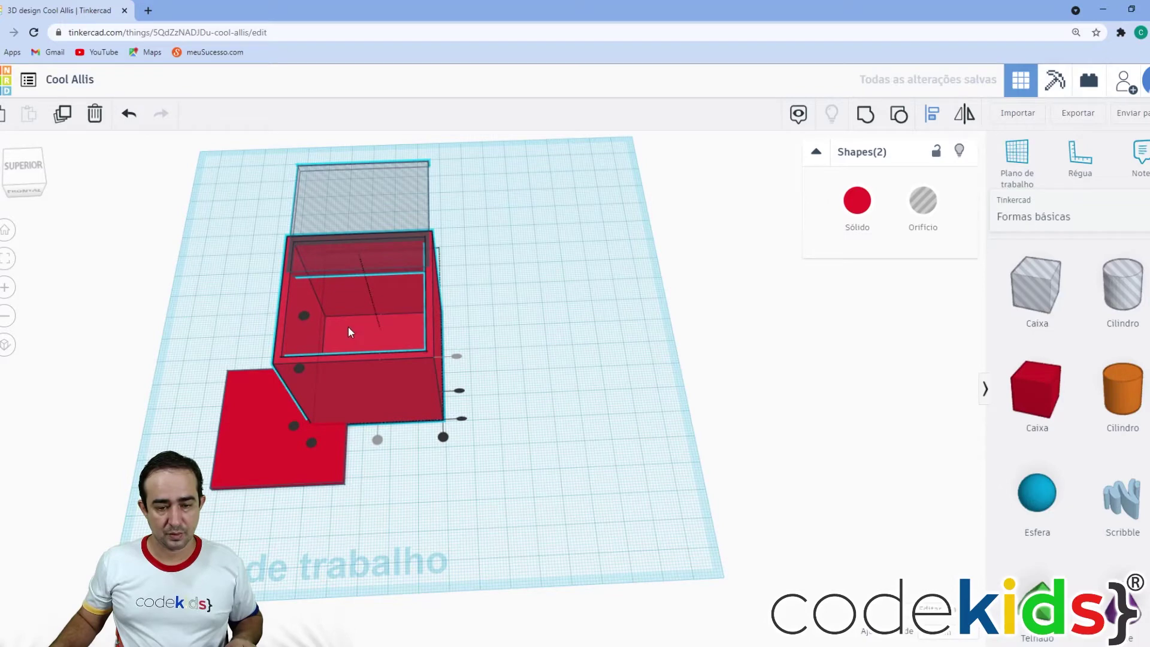
right_click_drag(519, 380, 391, 415)
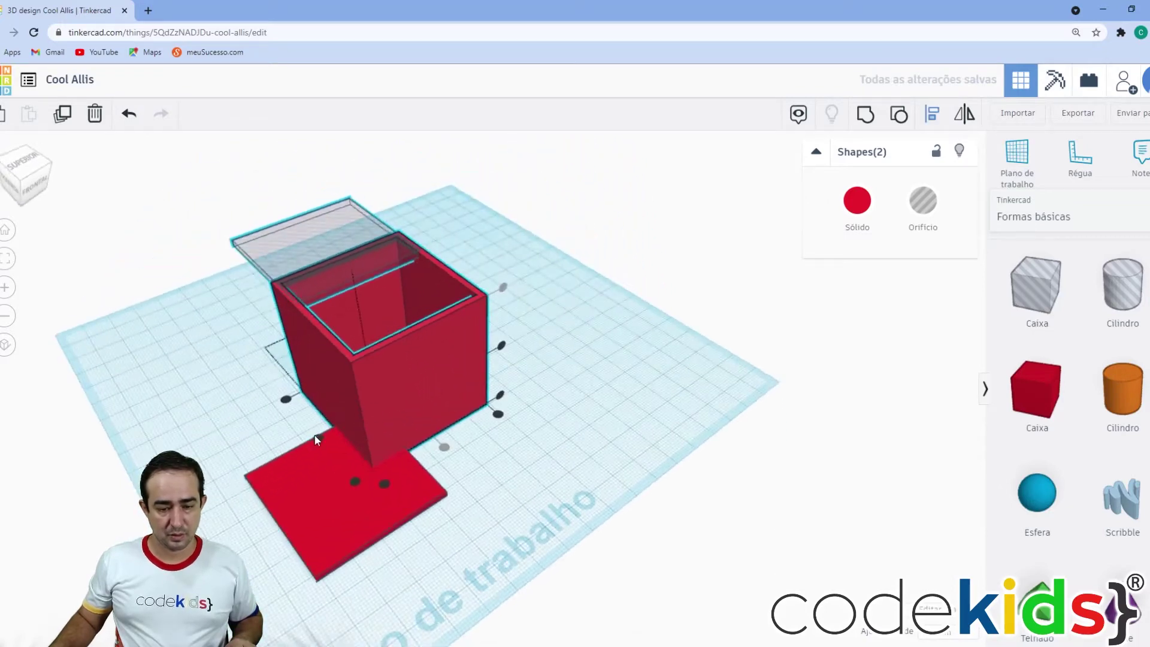
right_click_drag(570, 354, 469, 313)
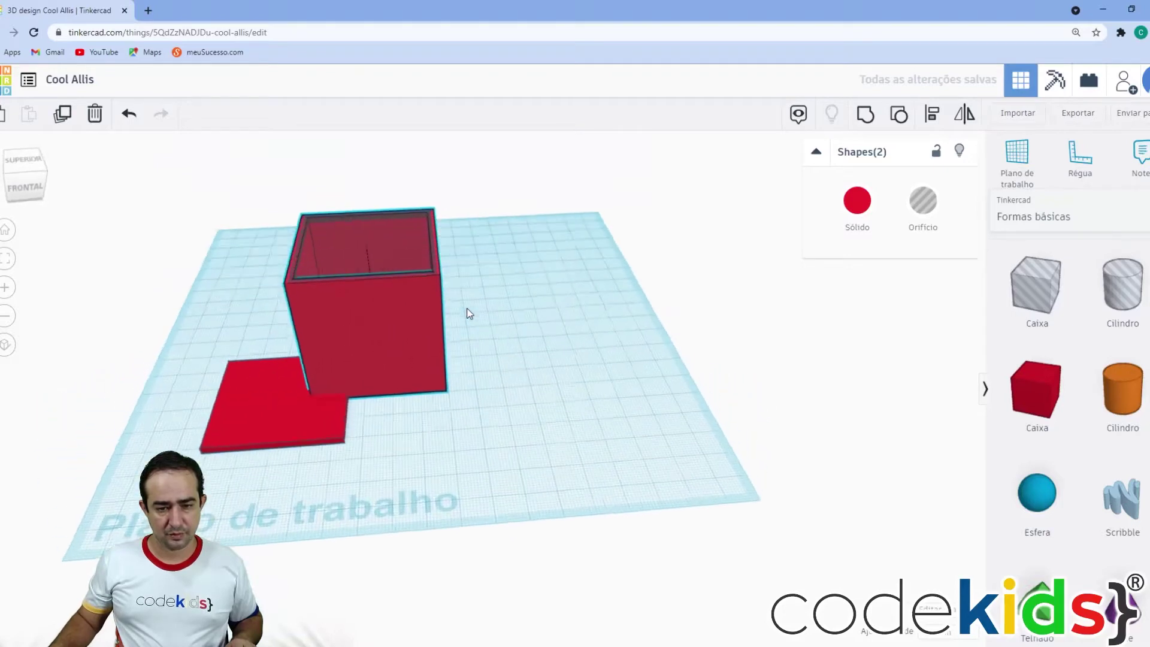
key("l")
right_click_drag(378, 252, 563, 244)
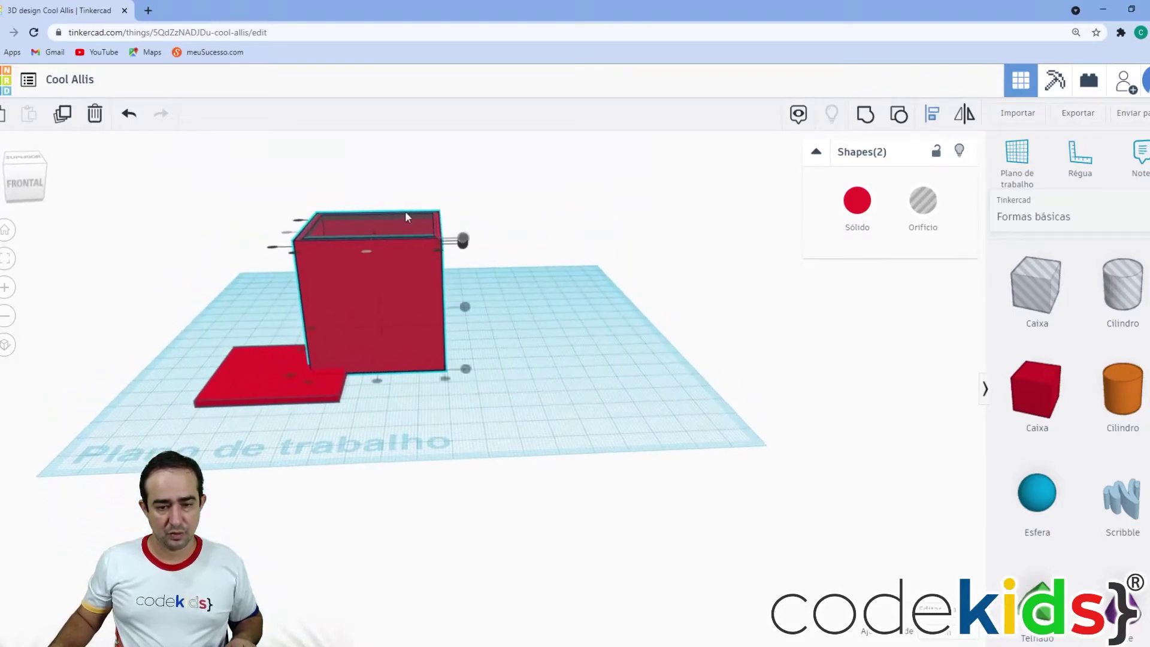
left_click(541, 305)
right_click_drag(540, 304, 487, 357)
left_click_drag(478, 440, 402, 198)
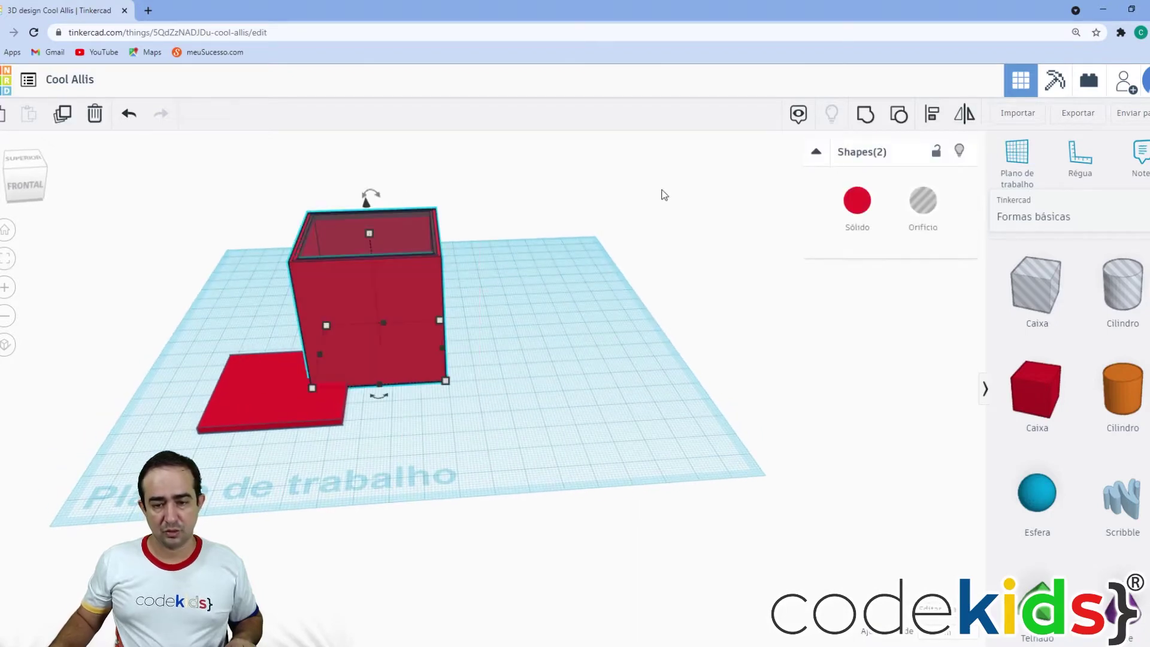
Step: Group the hole plate with the box to cut the lid recess, and move the box slightly to the right
left_click(867, 115)
left_click_drag(403, 303, 452, 303)
left_click(563, 344)
right_click_drag(563, 344, 554, 388)
scroll(332, 257, "up", 5)
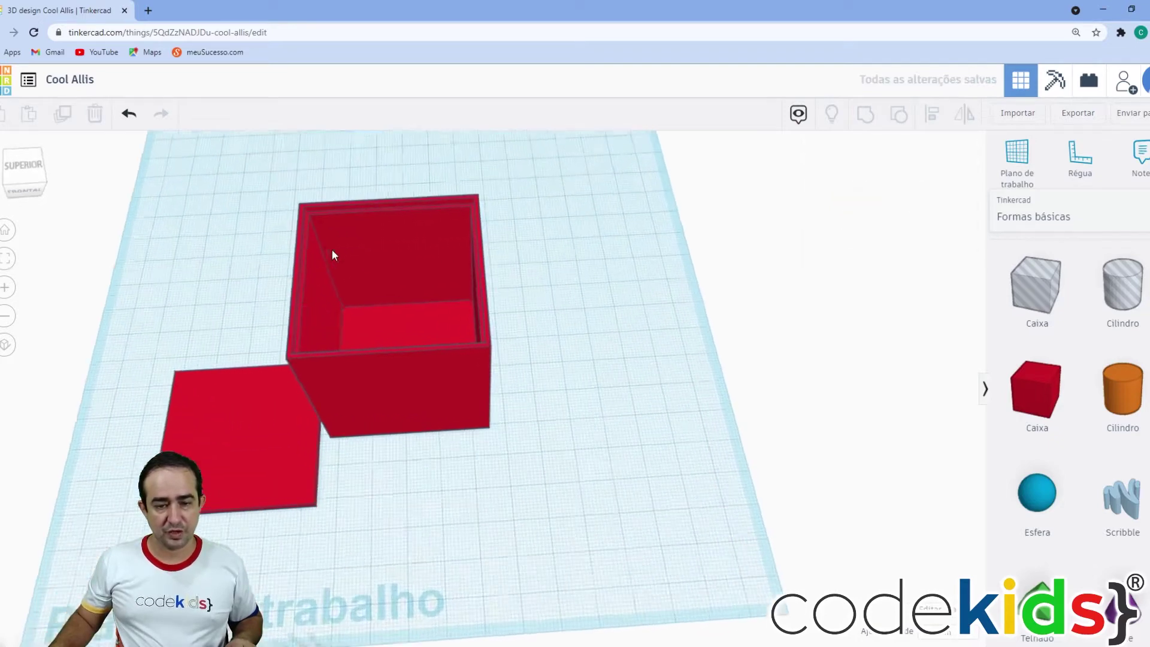
Step: Move the red lid plate to the right side of the box, clear of it
left_click_drag(267, 479, 607, 366)
left_click(490, 527)
mouse_move(475, 556)
right_mouse_down()
mouse_move(437, 501)
mouse_move(455, 472)
mouse_move(478, 564)
mouse_move(554, 587)
mouse_move(451, 539)
mouse_move(475, 559)
mouse_move(475, 546)
right_mouse_up()
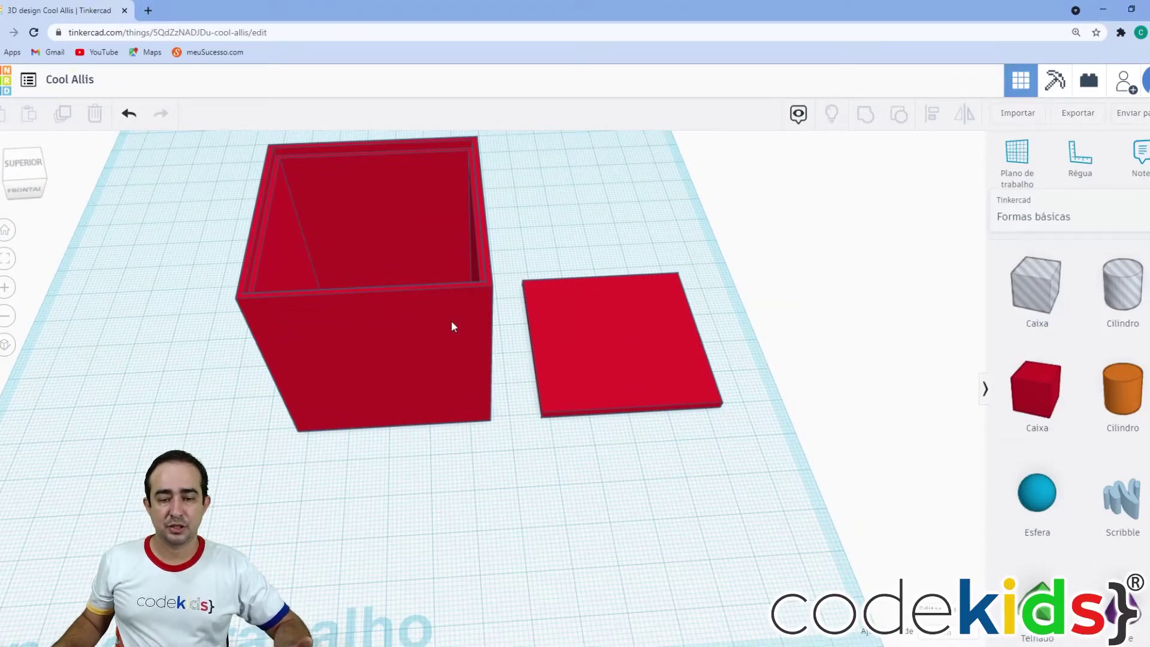
right_click_drag(482, 580, 423, 572)
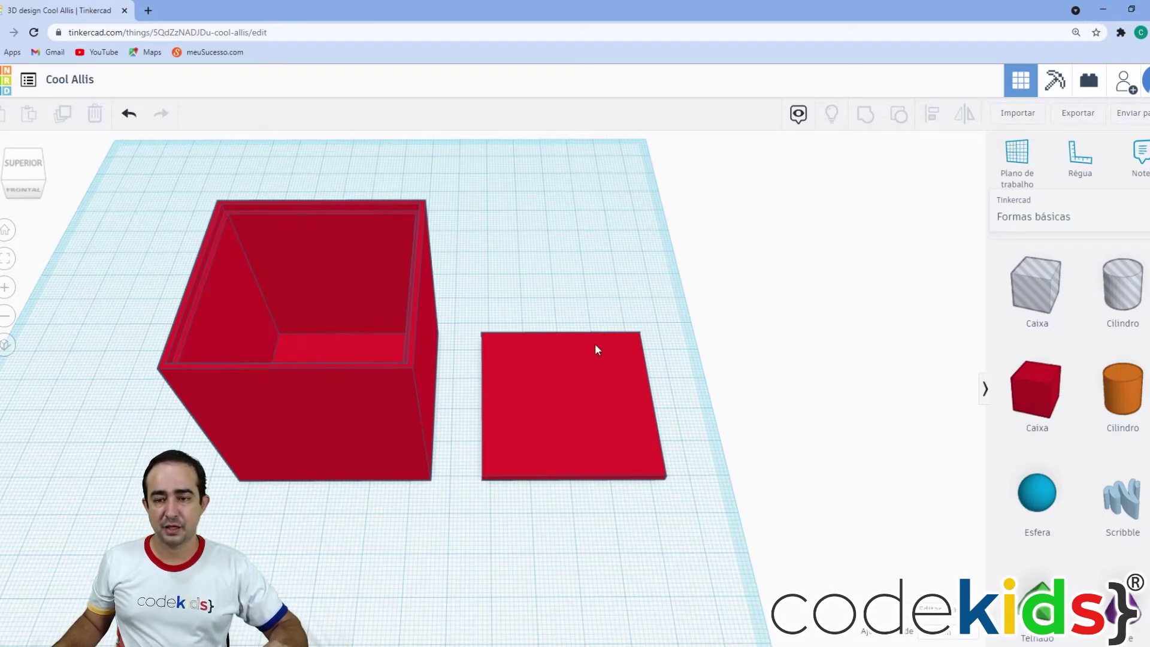
Step: Rotate the hollow box 180° so it stands upside down on the workplane
left_click(333, 441)
right_click_drag(383, 527, 397, 518)
mouse_move(313, 176)
left_click_drag(300, 183, 213, 230)
left_click(123, 210)
type("180")
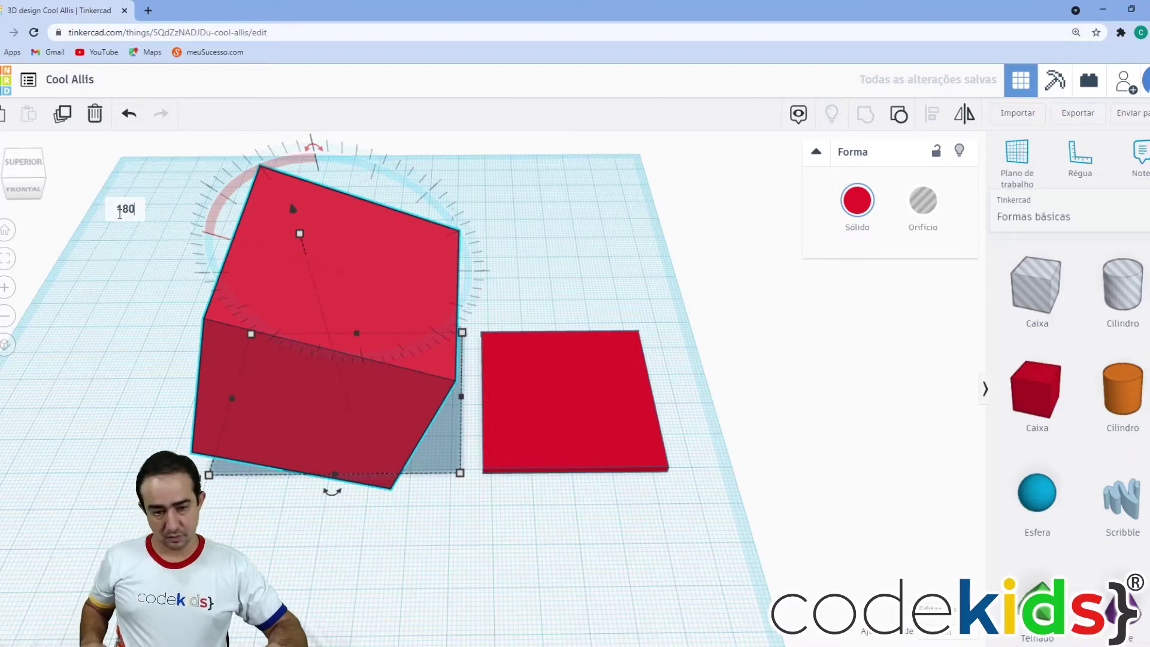
key("Return")
left_click(298, 585)
right_click_drag(298, 585, 207, 603)
right_click_drag(513, 330, 713, 294)
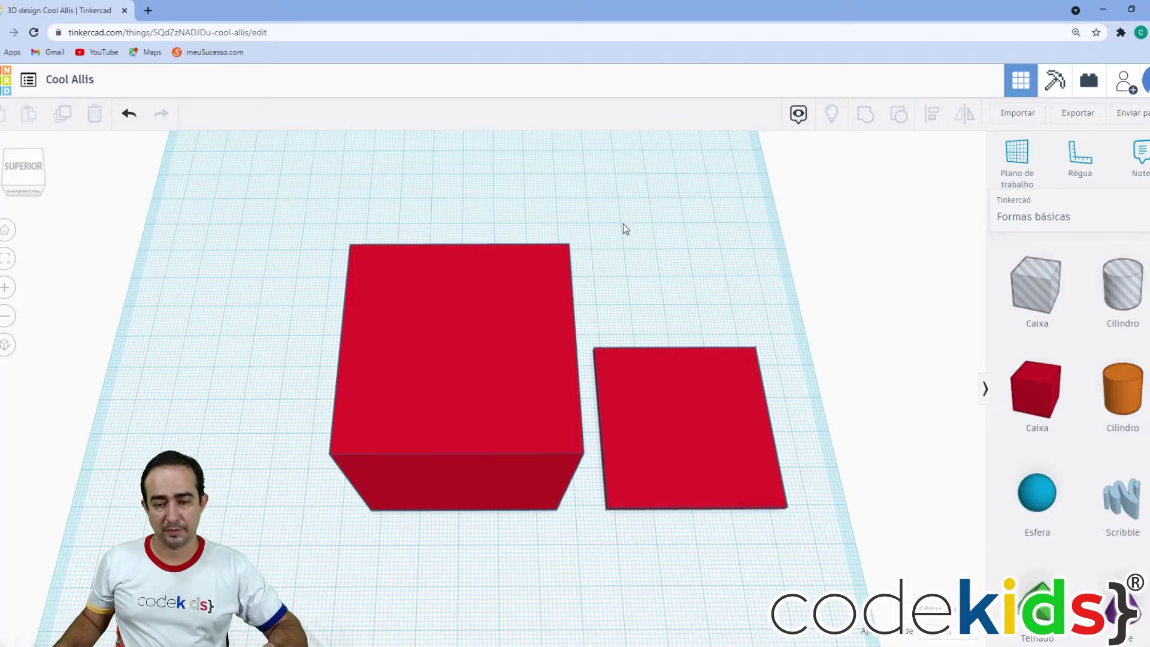
Step: Set the workplane on the upturned box's upper face and place a cylinder hole behind the lid plate
left_click(1017, 161)
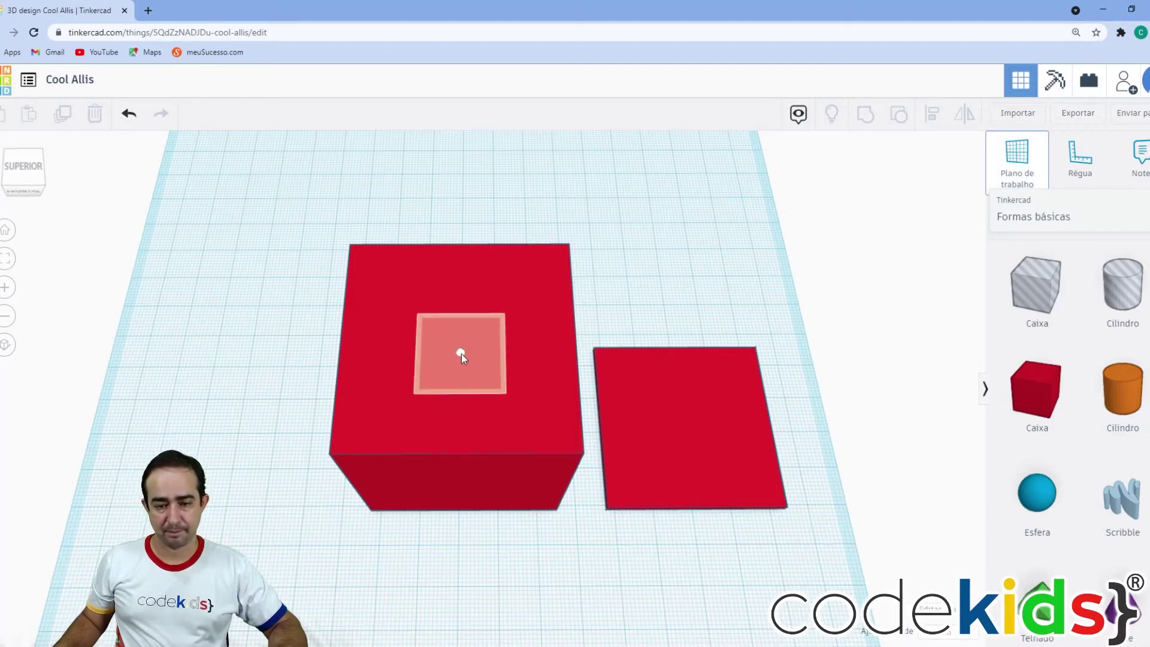
left_click(461, 353)
left_click(1123, 284)
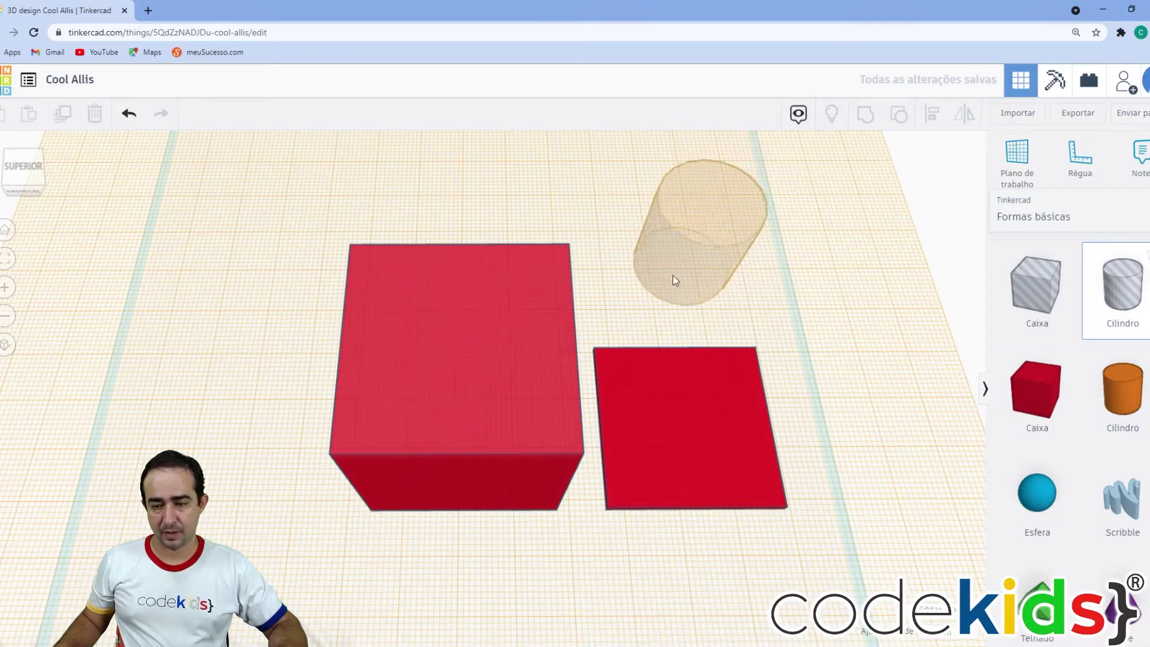
left_click(666, 274)
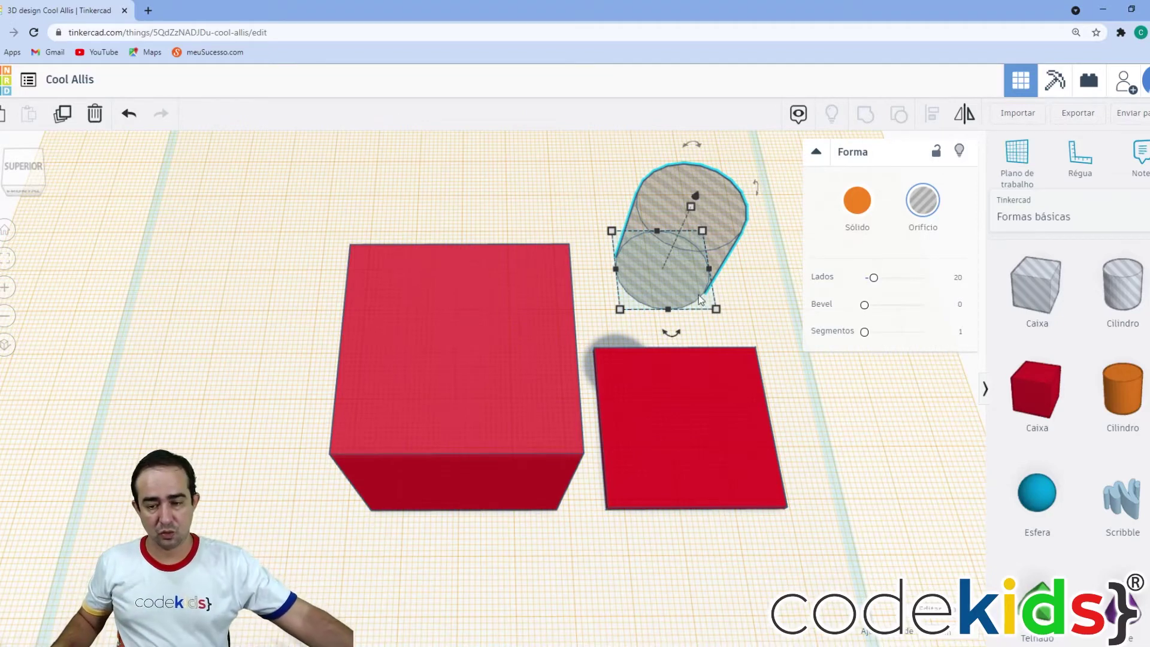
Step: Set the cylinder hole's width and length to 5 each
mouse_move(717, 309)
left_click(679, 399)
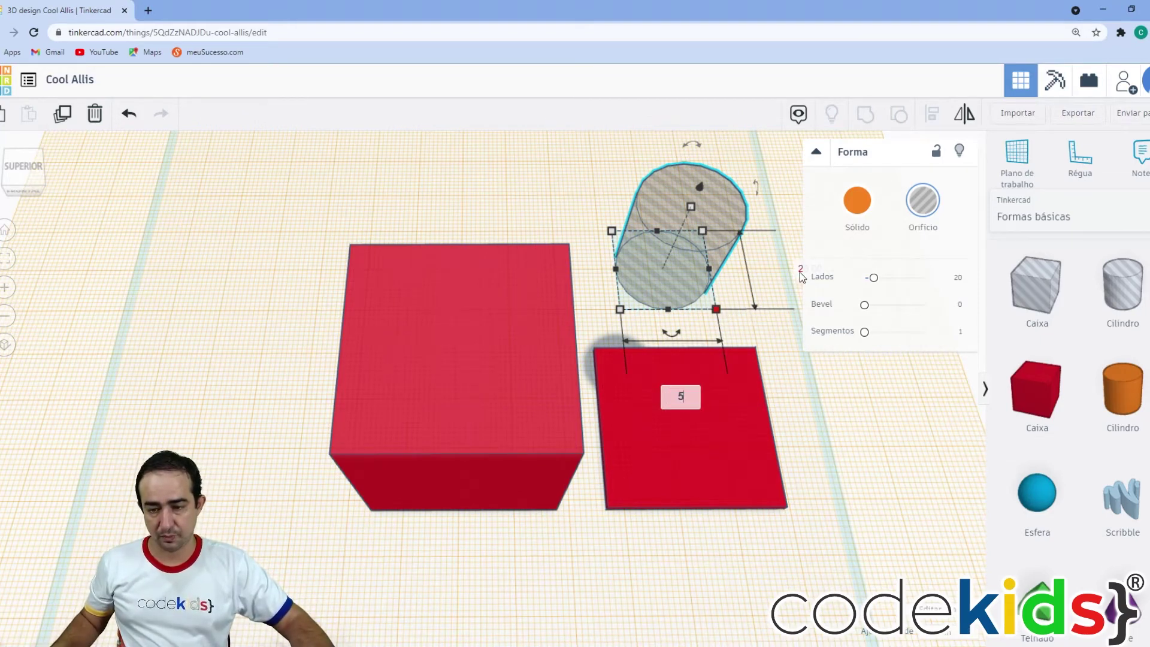
type("5")
key("Tab")
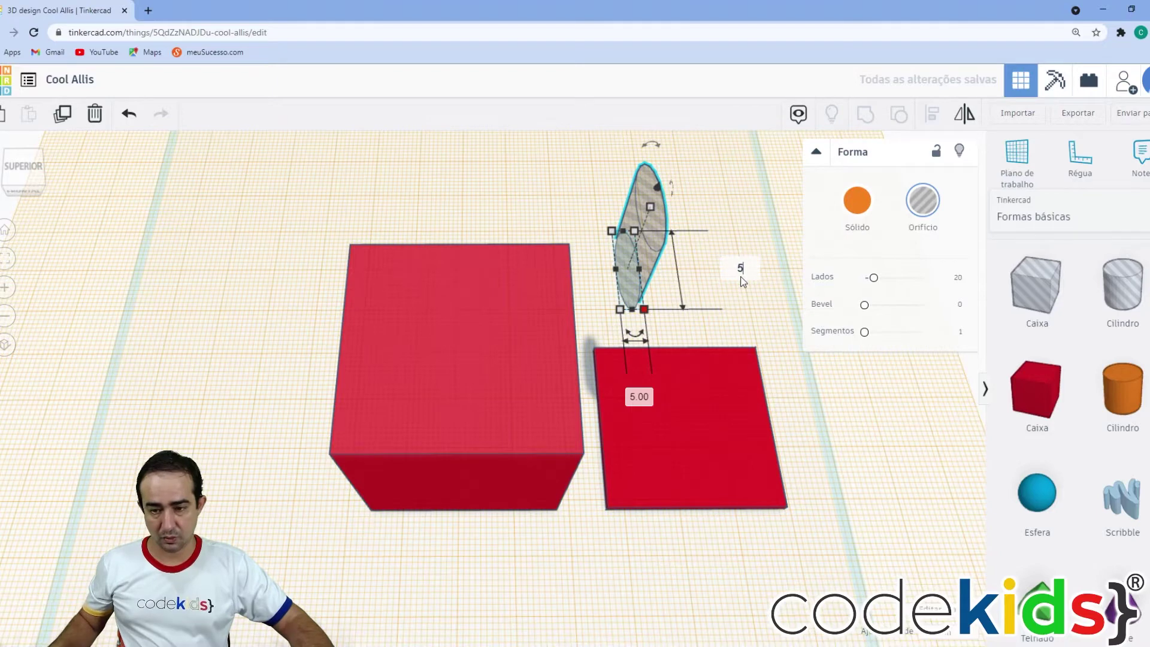
type("5")
key("Return")
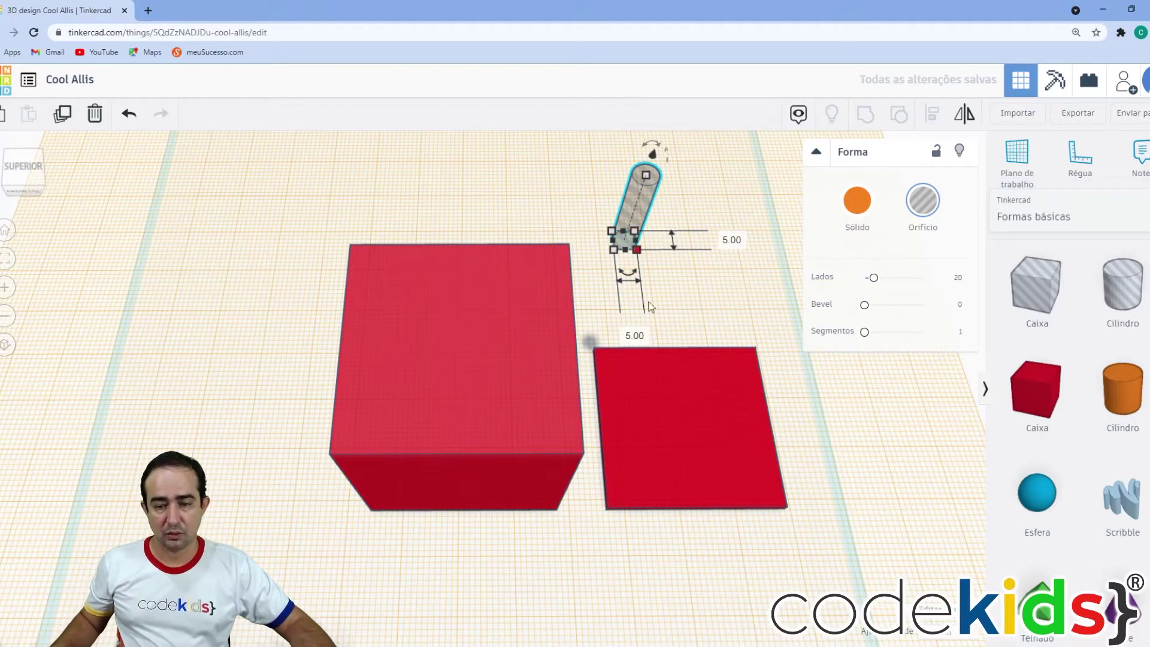
Step: Move the cylinder hole onto the box and align it with the box's back-left corner
left_click_drag(641, 208, 450, 250)
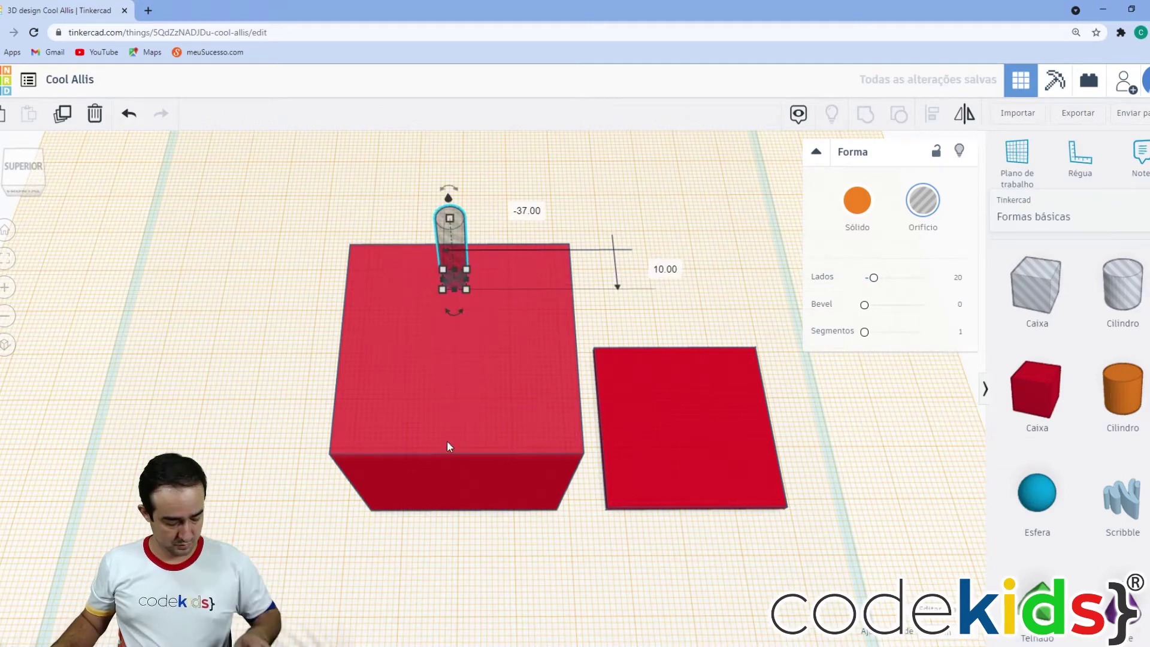
left_click(448, 446, "shift")
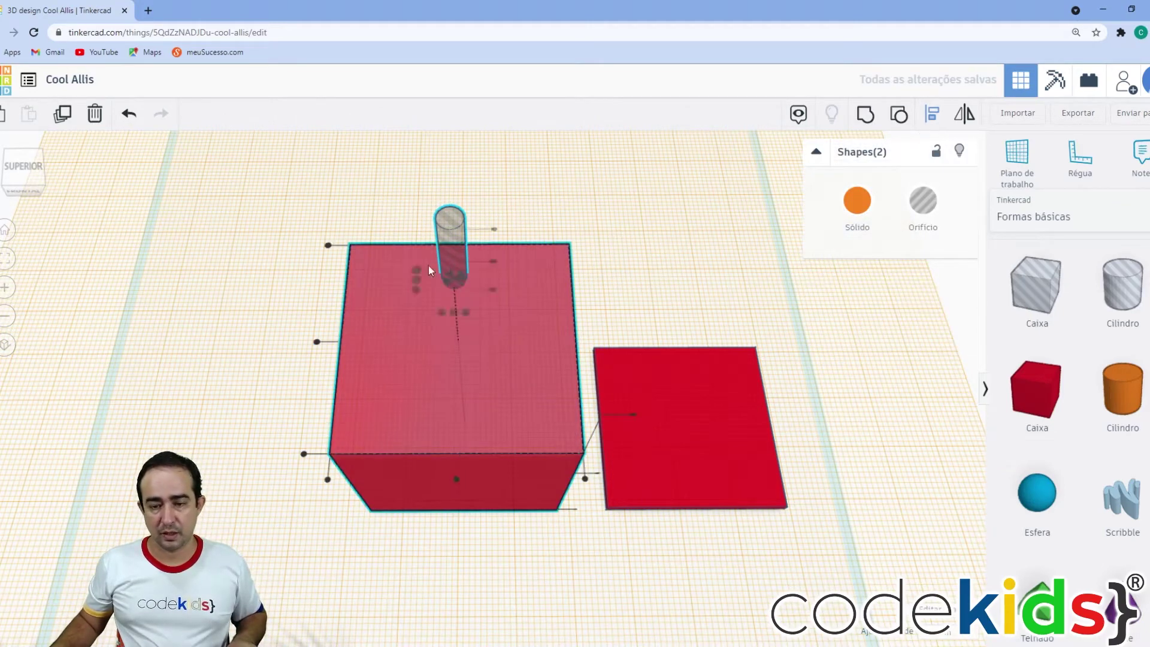
key("ctrl+z")
key("ctrl+z")
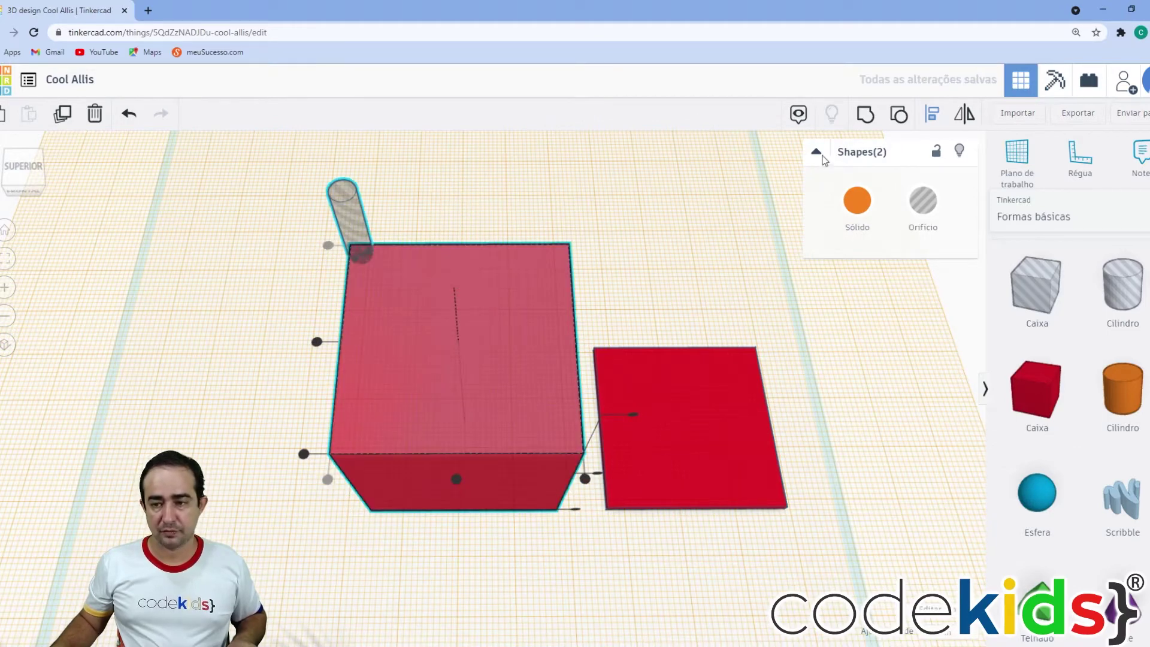
left_click(311, 239)
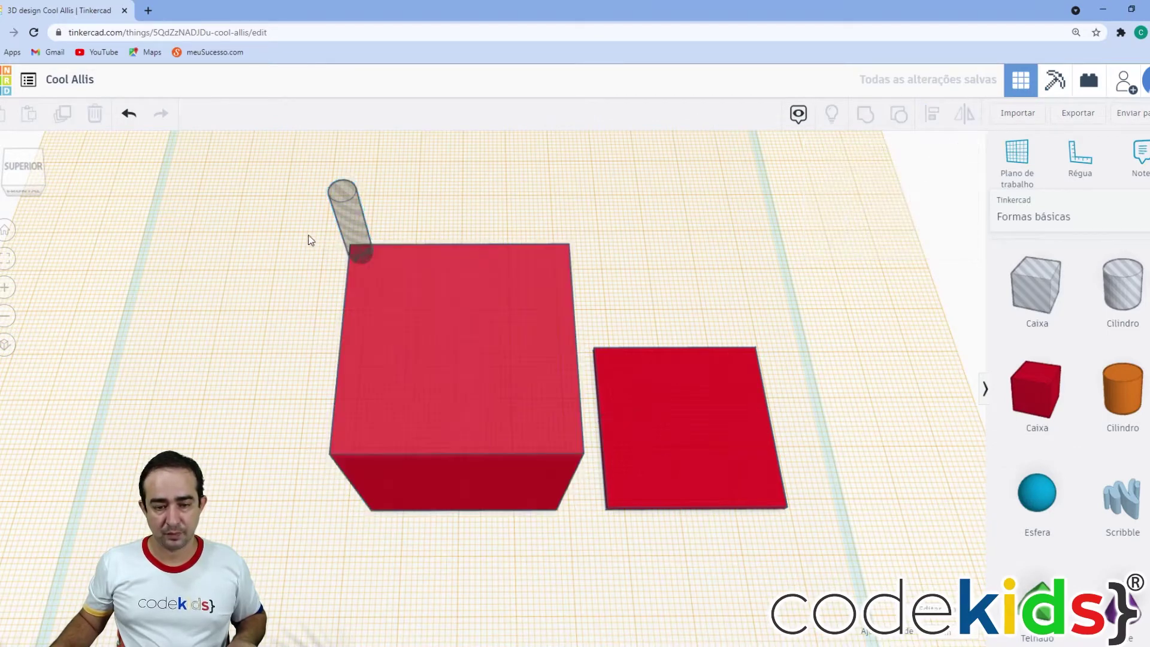
Step: Nudge the cylinder hole right and forward, inward from the back-left corner, and lower it into the box
left_click(357, 229)
key("Right")
key("Right")
key("Right")
key("Right")
key("Right")
key("Right")
key("Right")
key("Right")
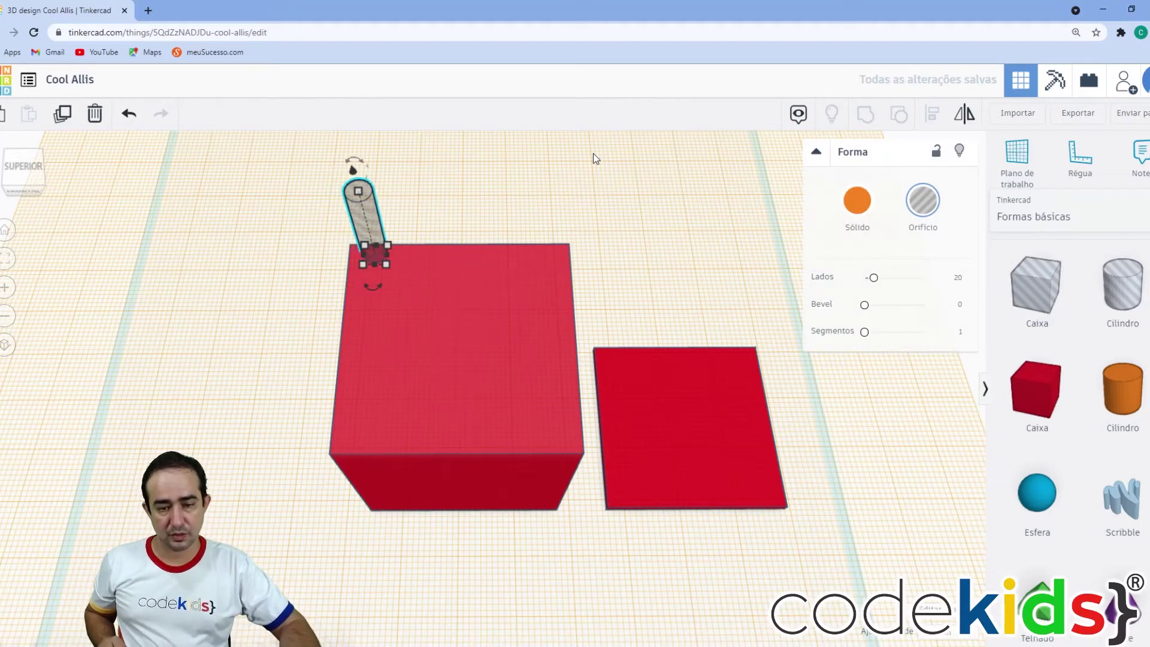
key("Down")
key("Down")
key("Down")
key("Down")
key("Down")
key("Down")
key("Down")
key("Down")
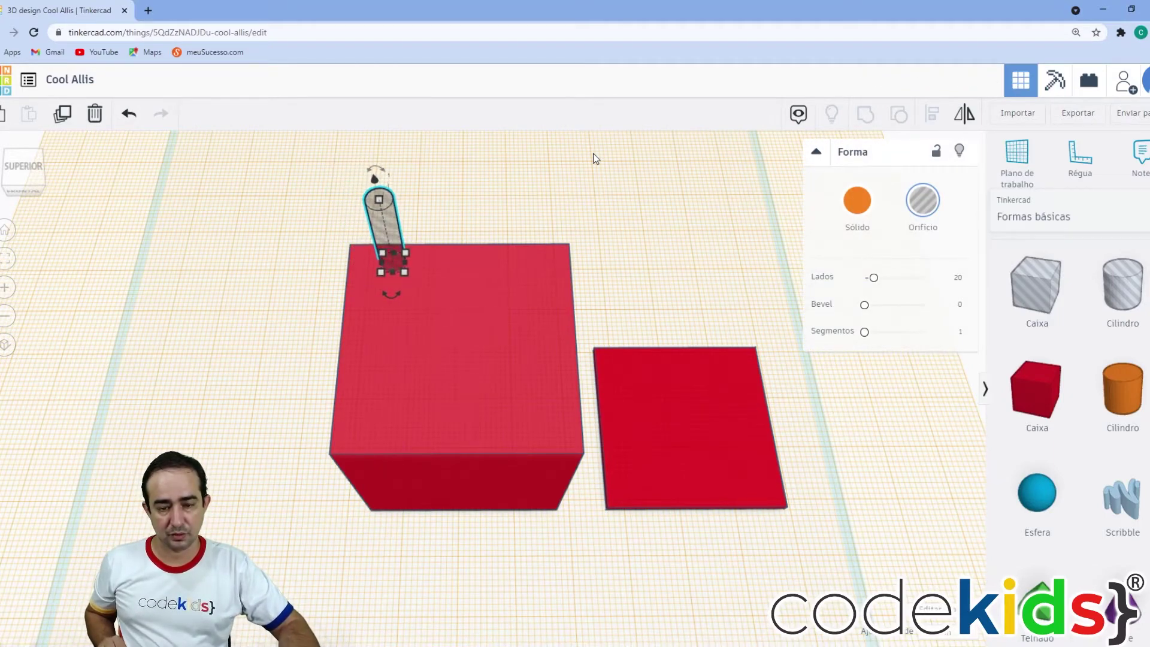
key("Down")
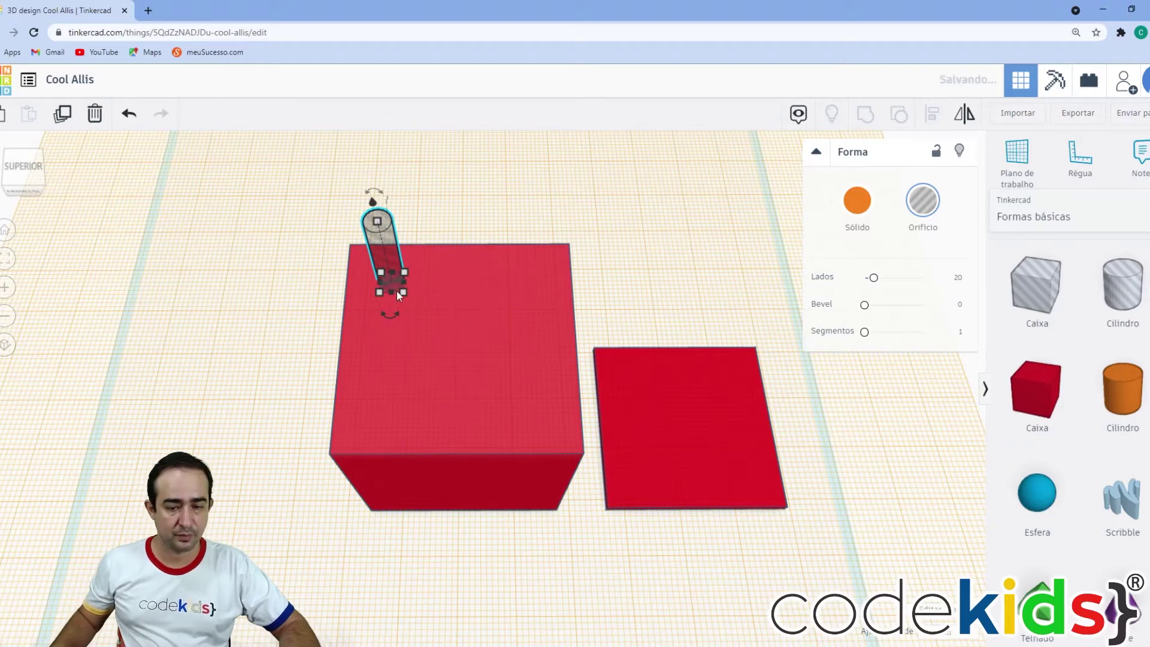
left_click_drag(374, 206, 379, 229)
left_click(426, 171)
Step: Duplicate the cylinder hole and move the copy straight right, near the box's back-right corner
left_click(390, 263)
left_click(63, 115)
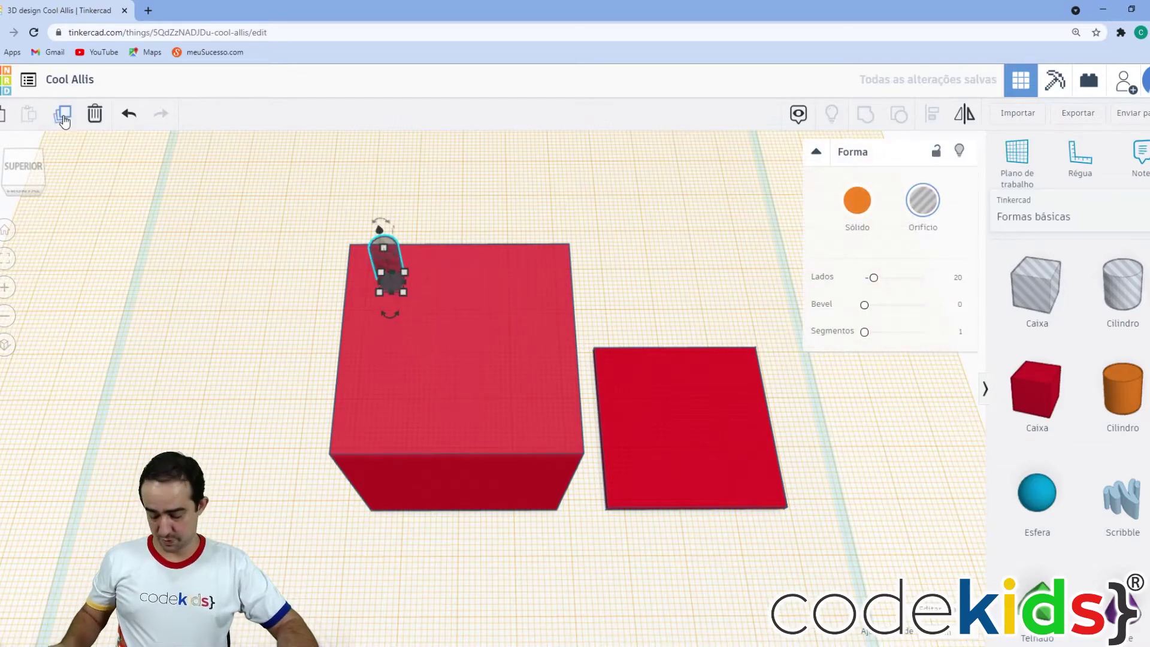
key("Right")
key("Right")
key("Right")
key("Right")
key("Right")
key("Right")
key("Right")
key("Right")
key("Right")
key("Right")
key("Right")
key("Right")
key("Right")
key("Right")
key("Right")
key("Right")
key("Right")
key("Right")
key("Right")
key("Right")
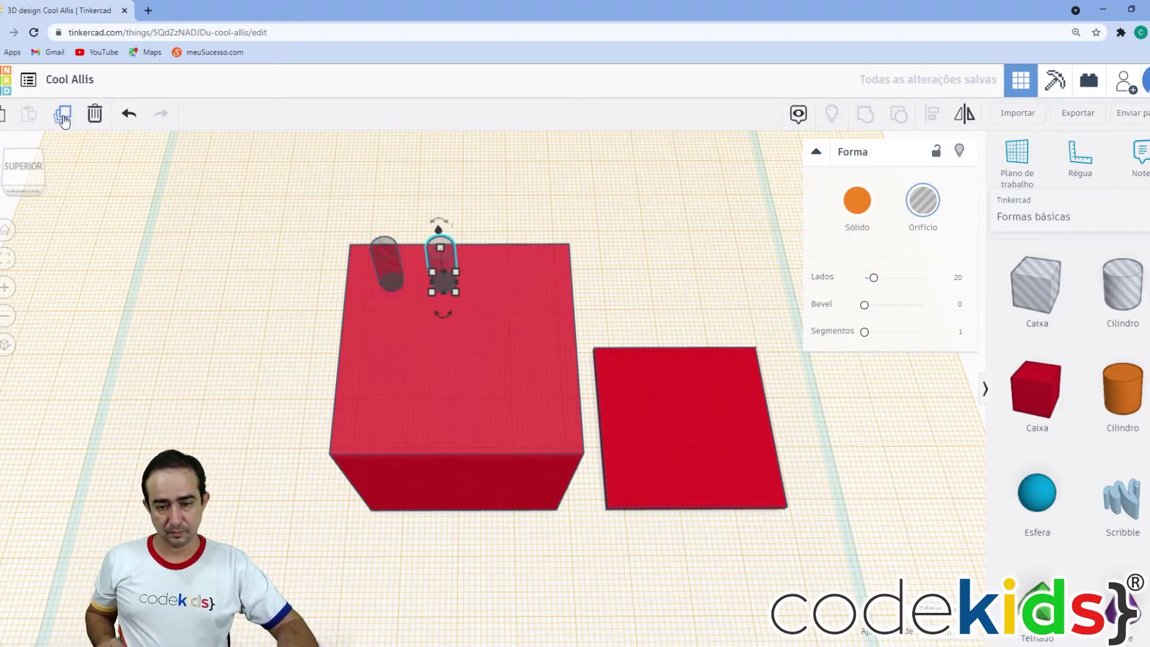
key("Right")
key("Right")
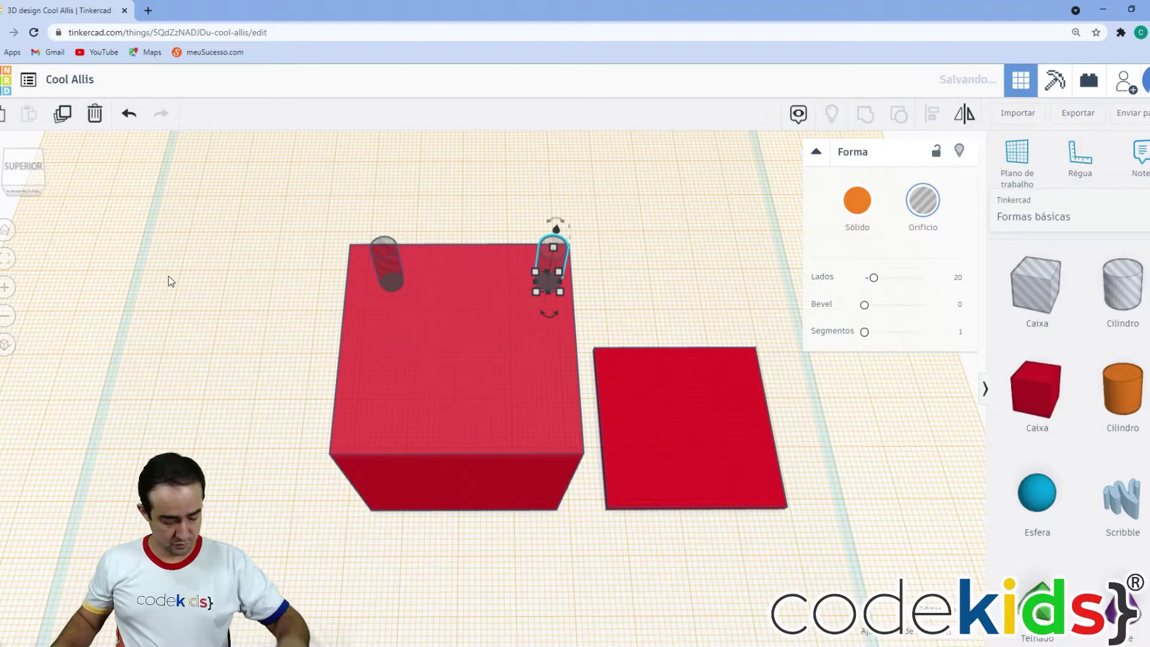
Step: Align the copied cylinder hole with the back and right edges of the box
left_click(386, 357, "shift")
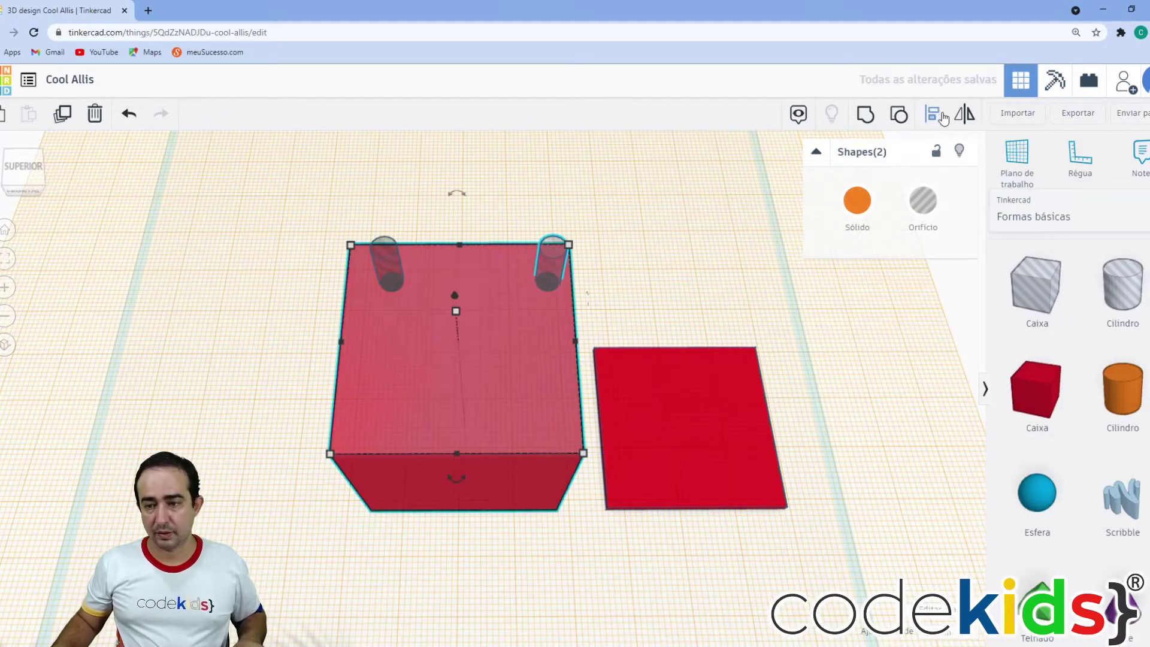
left_click(942, 117)
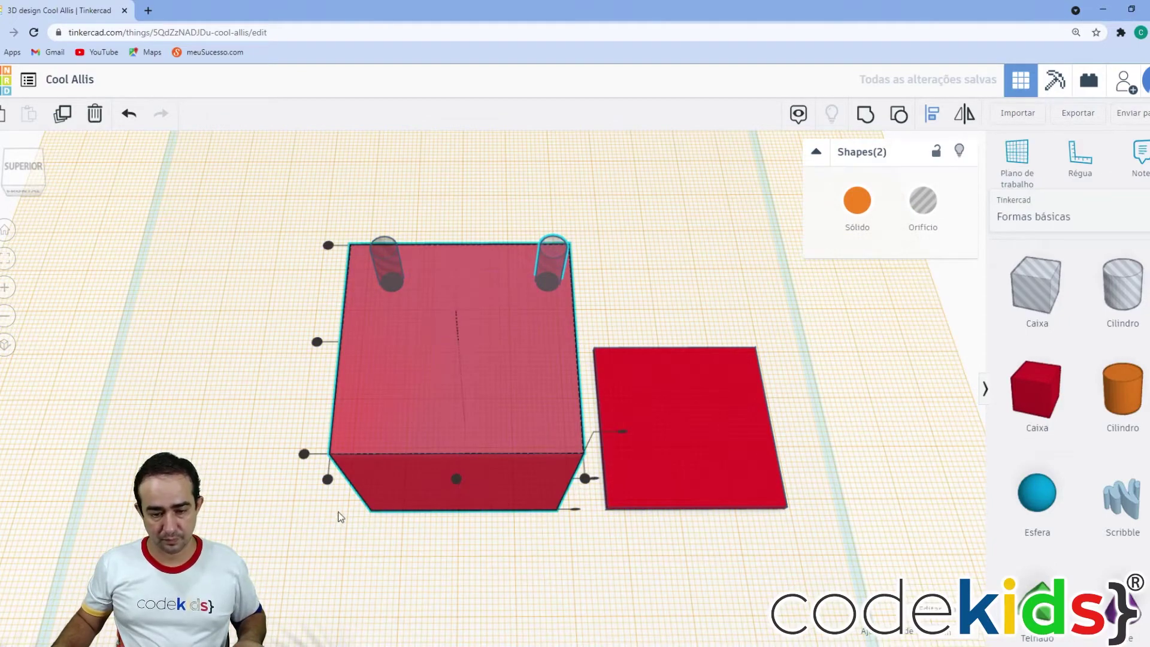
left_click(326, 252)
right_click_drag(556, 580, 530, 579)
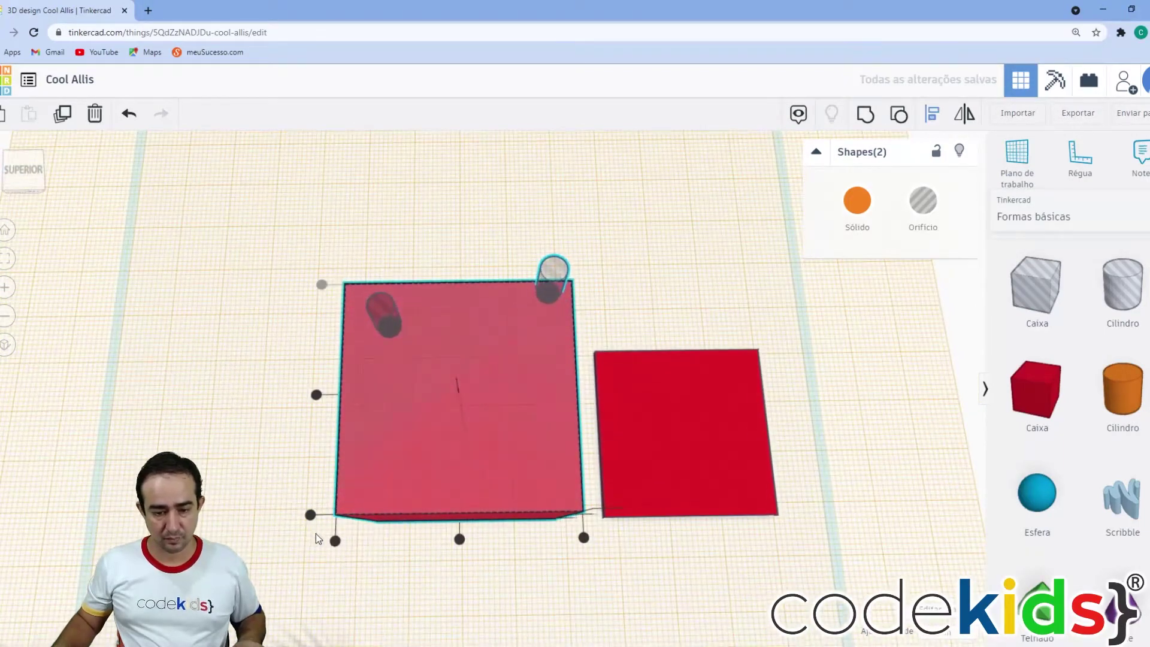
left_click(585, 538)
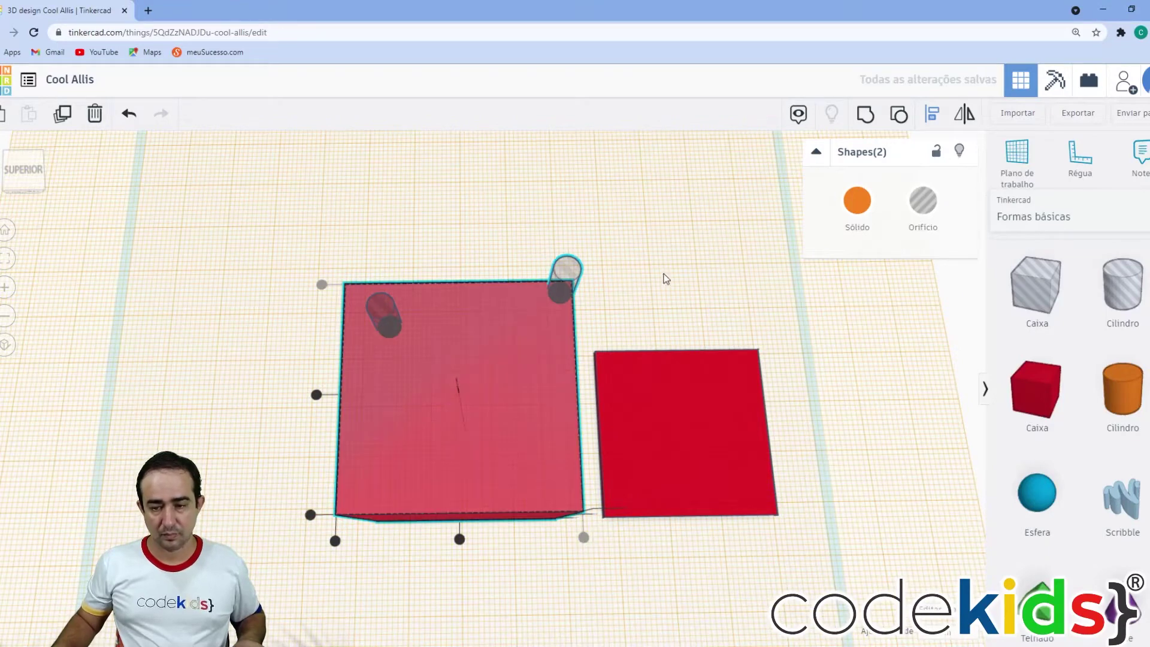
Step: Nudge the copied cylinder hole forward and left, inward from the box's back-right corner
left_click(706, 257)
left_click(569, 266)
key("Down")
key("Down")
key("Down")
key("Down")
key("Down")
key("Down")
key("Down")
key("Left")
key("Left")
key("Left")
key("Left")
key("Left")
key("Left")
key("Left")
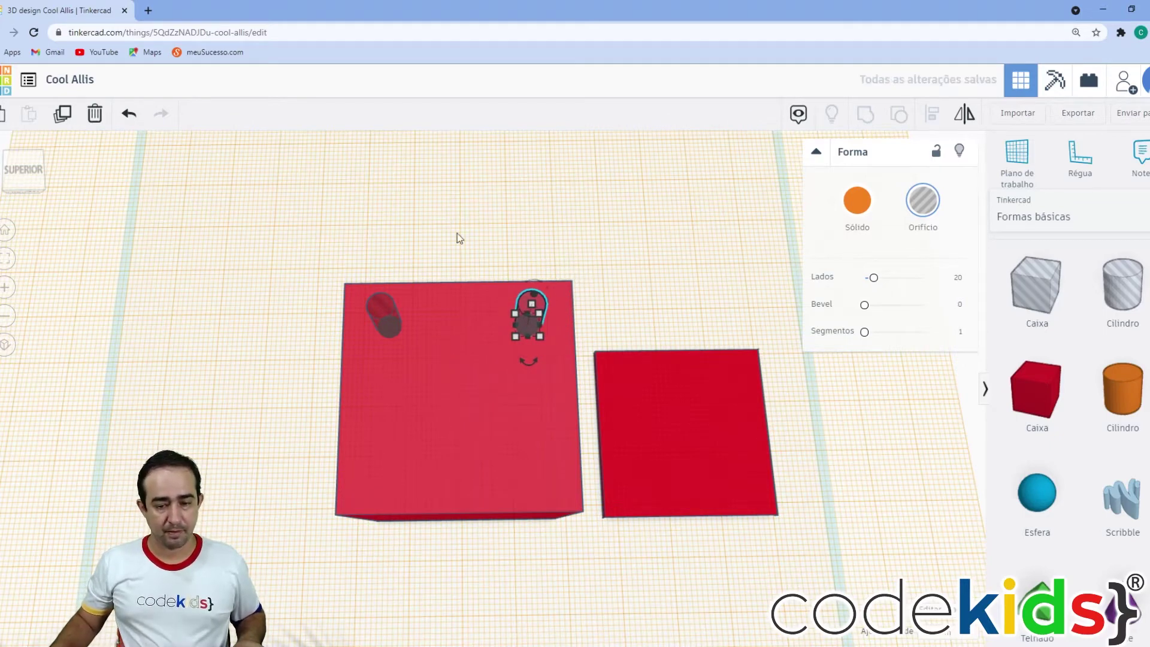
Step: Duplicate the back-right cylinder hole and move the copy left to between the two back holes
left_click(302, 242)
left_click(526, 312)
left_click(62, 115)
key("Left")
key("Left")
key("Left")
key("Left")
key("Left")
key("Left")
key("Left")
key("Left")
key("Left")
key("Left")
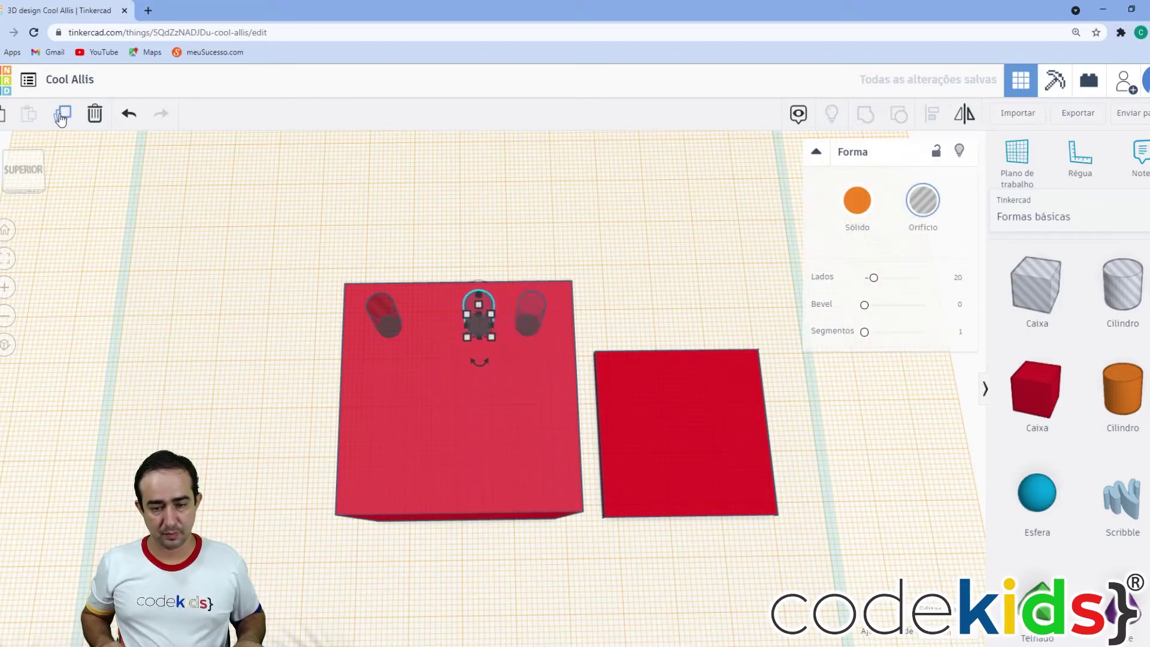
key("Left")
key("Left")
key("Left")
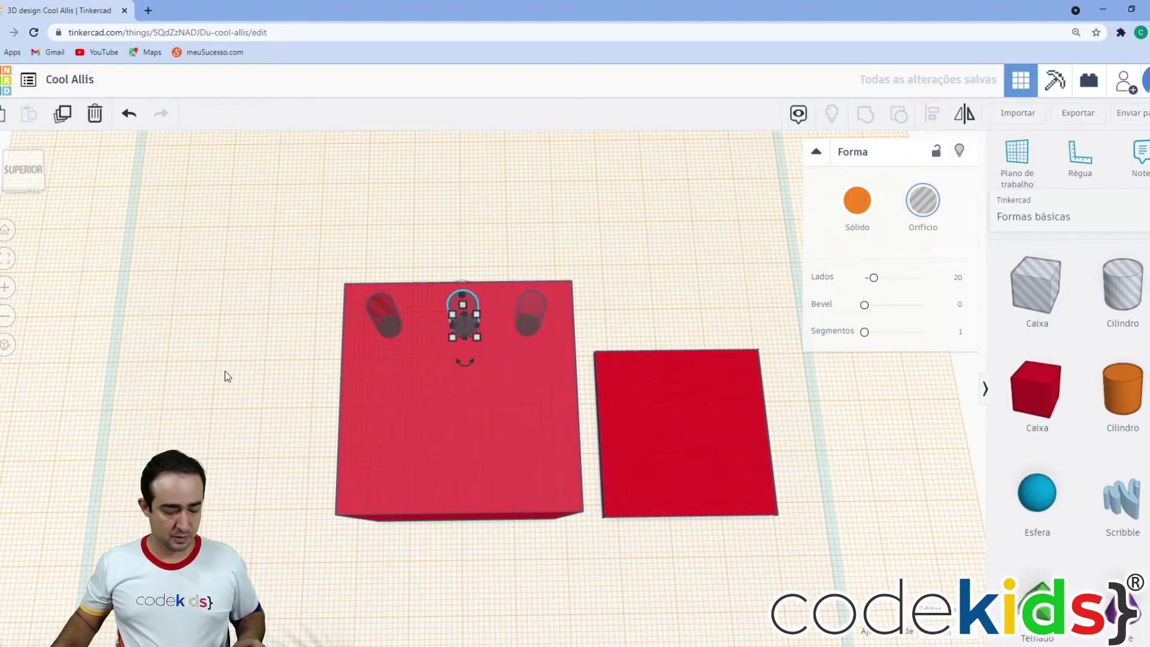
Step: Center the middle cylinder hole across the box's width with Align
left_click(399, 433, "shift")
left_click(937, 114)
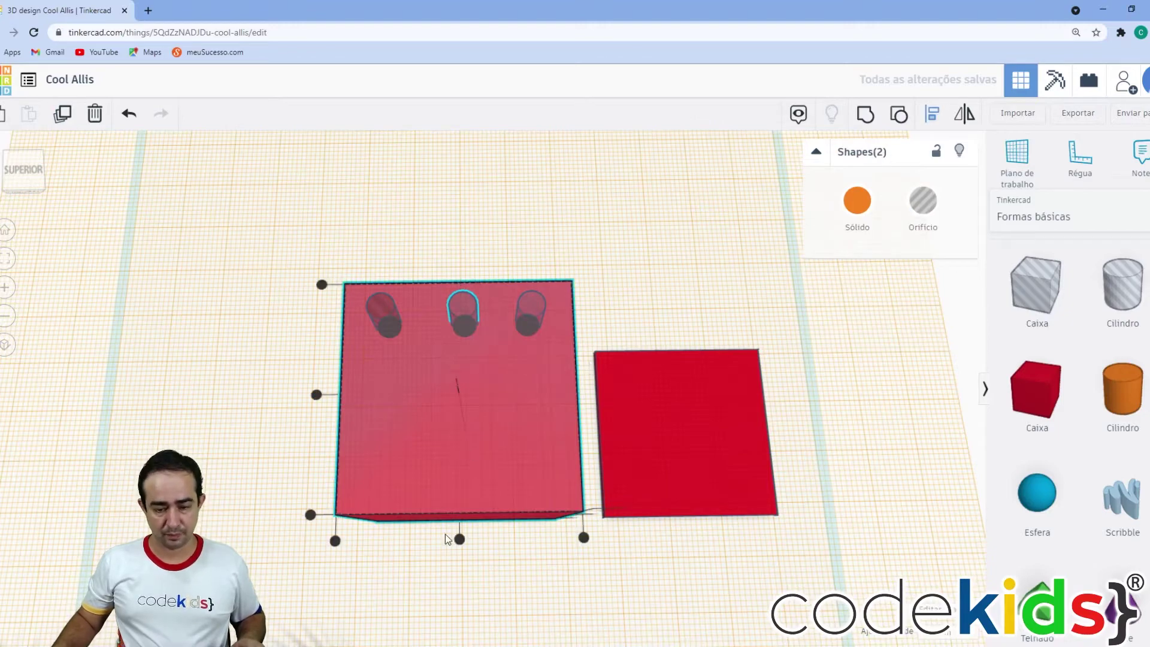
left_click(460, 539)
left_click(494, 200)
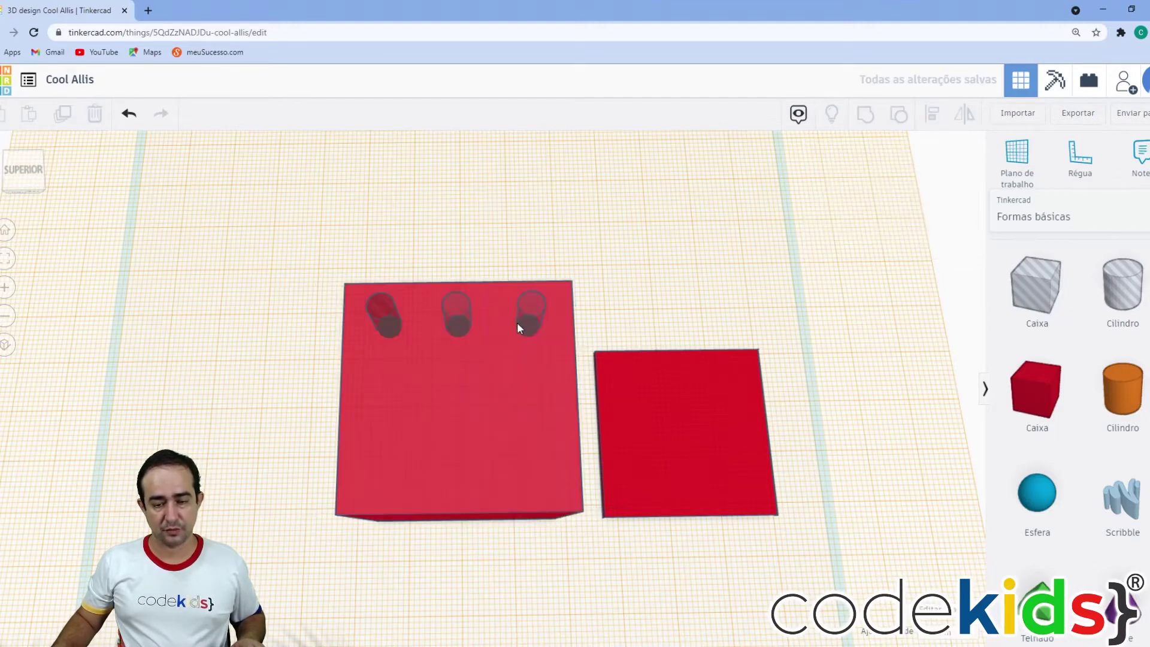
Step: Duplicate the back row of three cylinder holes and move the copies forward as a second row
right_click_drag(519, 387, 519, 321)
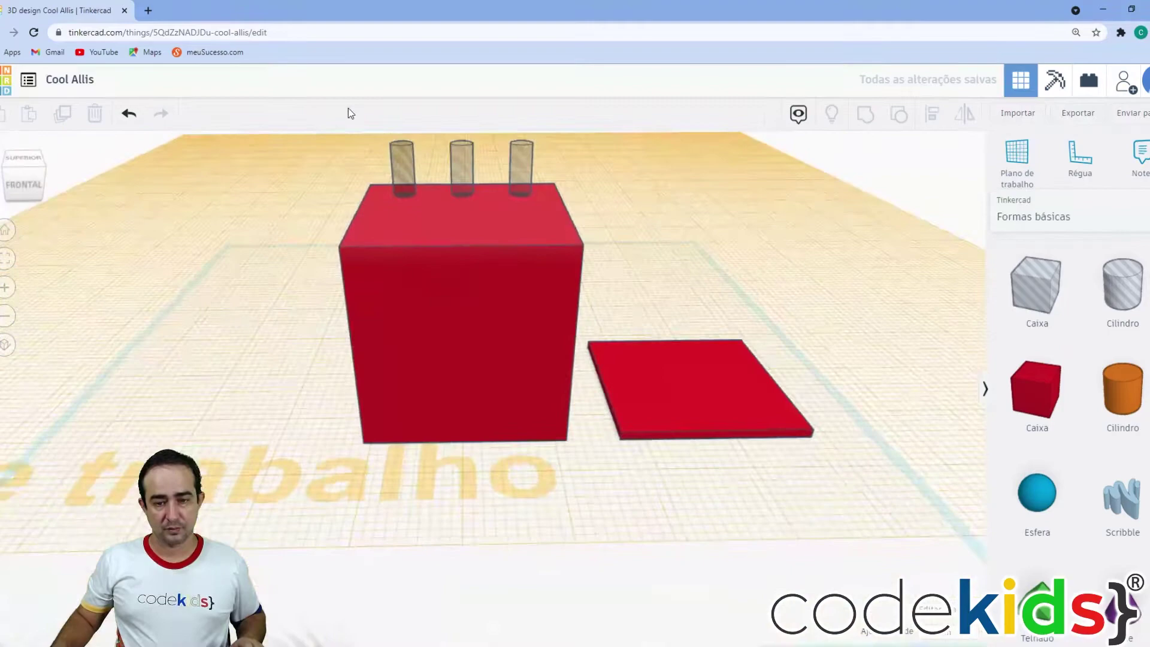
left_click_drag(562, 160, 346, 123)
right_click_drag(636, 192, 631, 264)
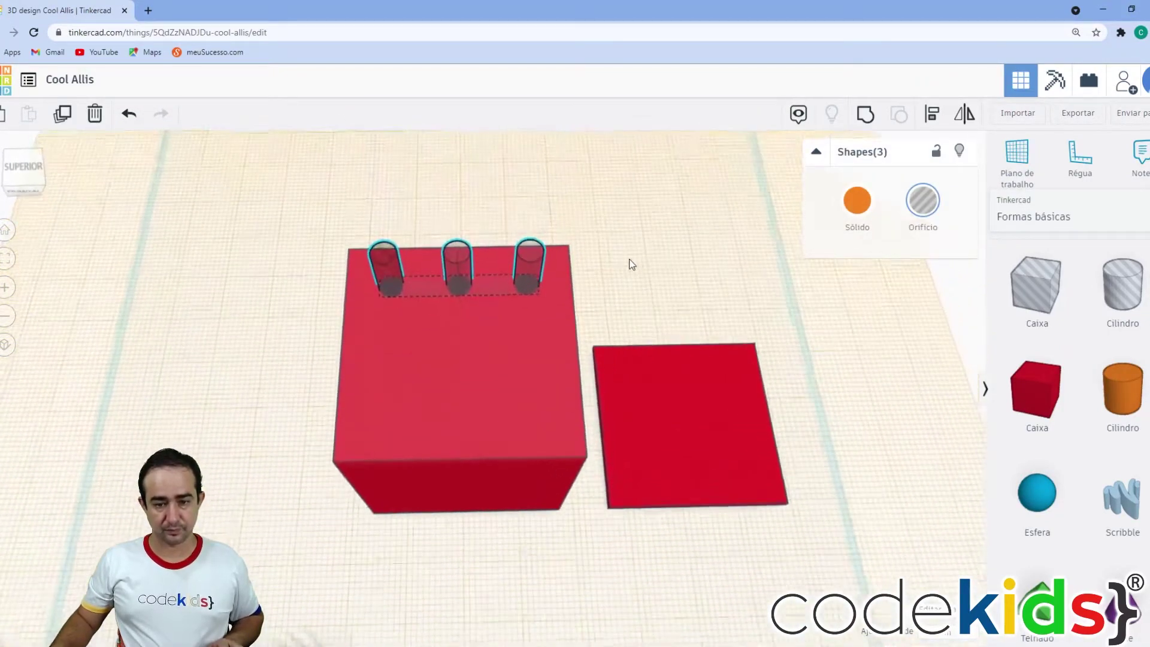
left_click(63, 114)
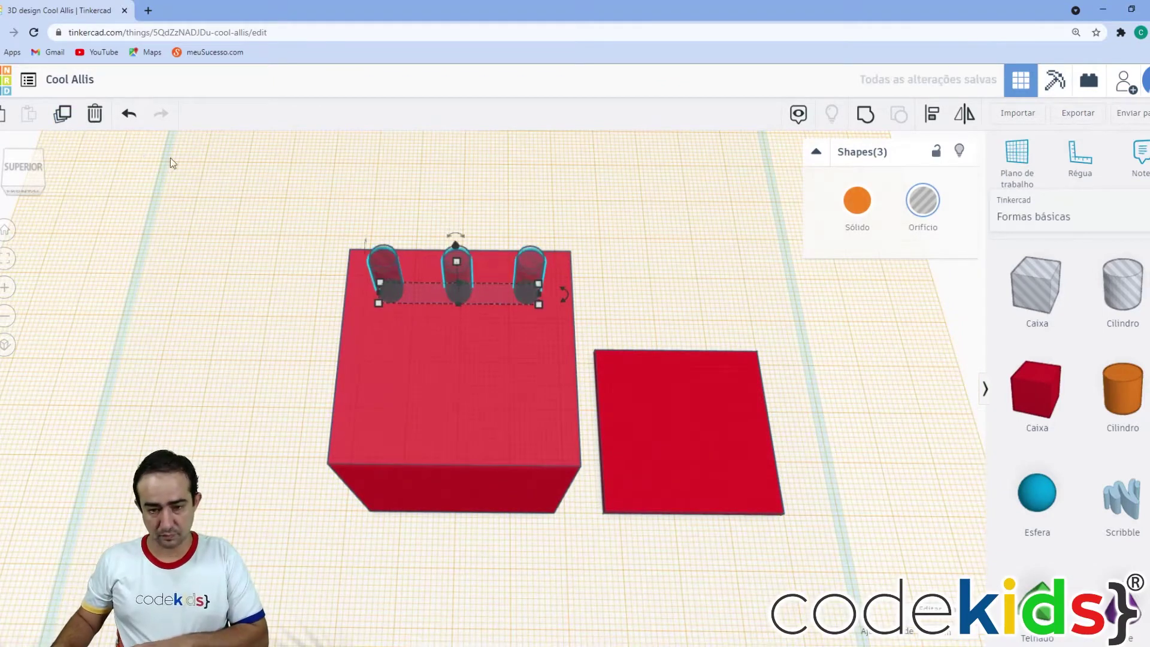
key("Down")
key("Down")
key("Down")
key("Down")
Step: Align the duplicated row of three cylinder holes with the box's front edge
left_click(470, 441, "shift")
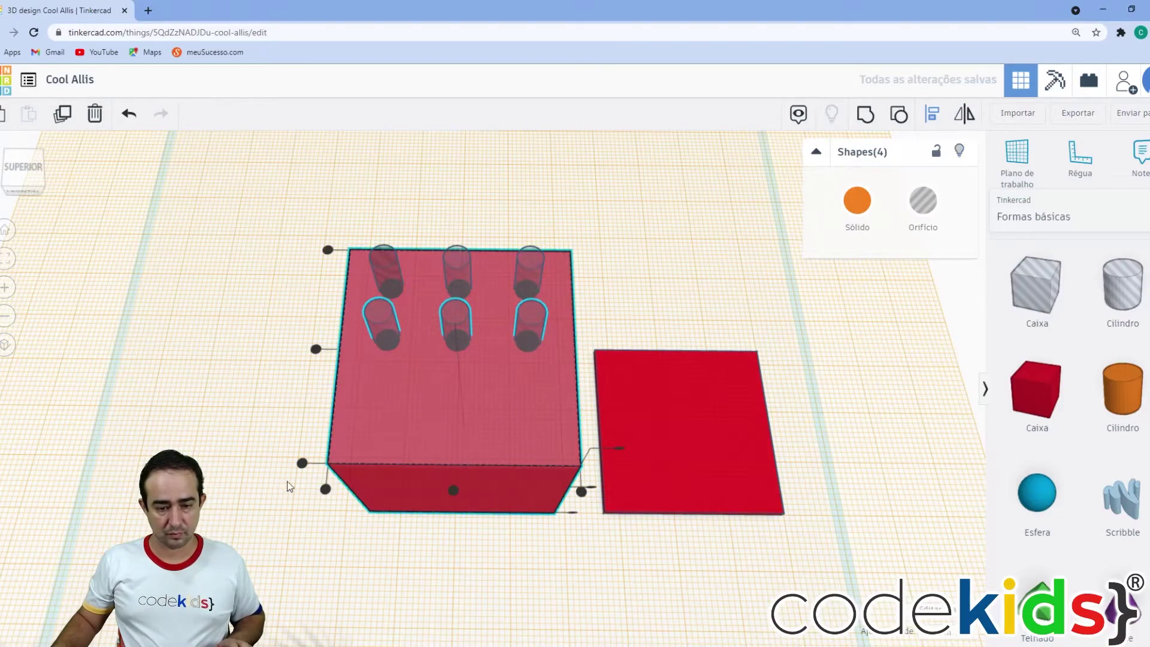
key("Down")
key("Down")
key("Down")
key("Down")
key("Down")
key("Down")
key("Down")
key("Down")
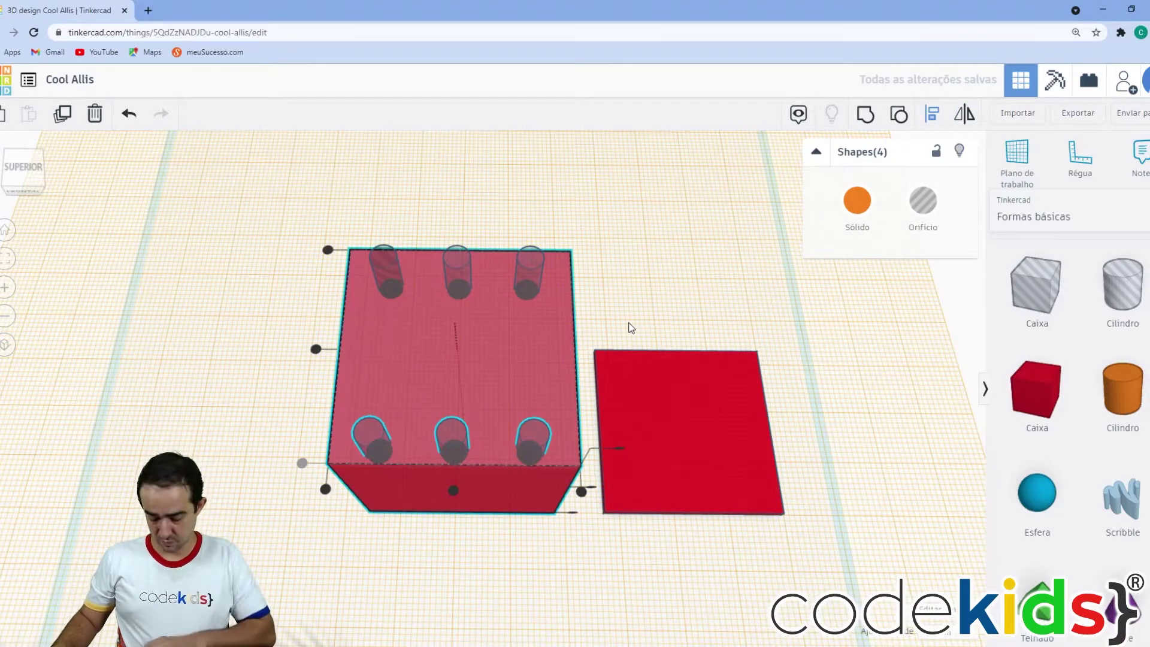
key("Escape")
Step: Select the three front cylinder holes and move them back, inward from the box's front edge
right_click_drag(483, 432, 460, 644)
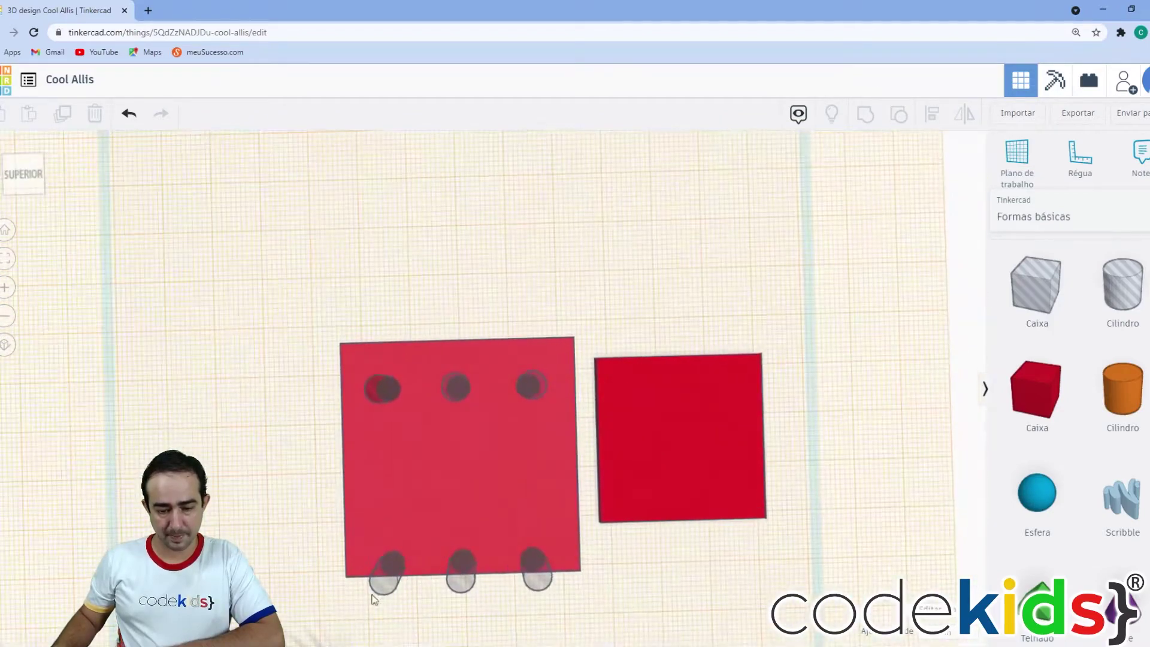
left_click_drag(537, 629, 323, 579)
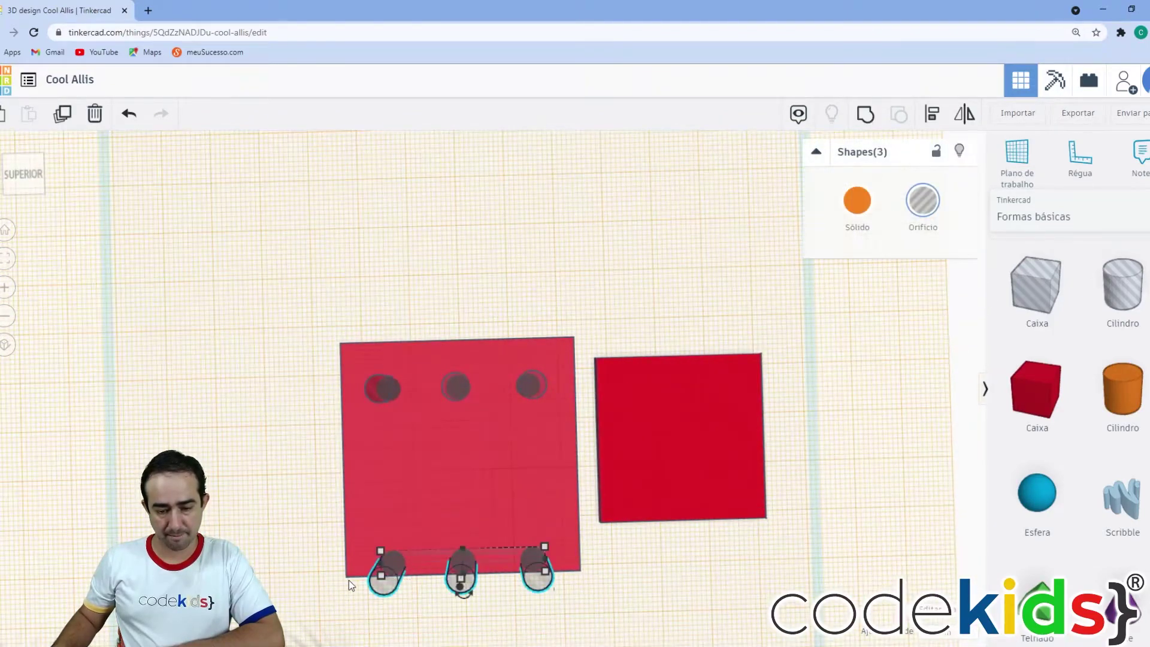
right_click_drag(348, 580, 328, 507)
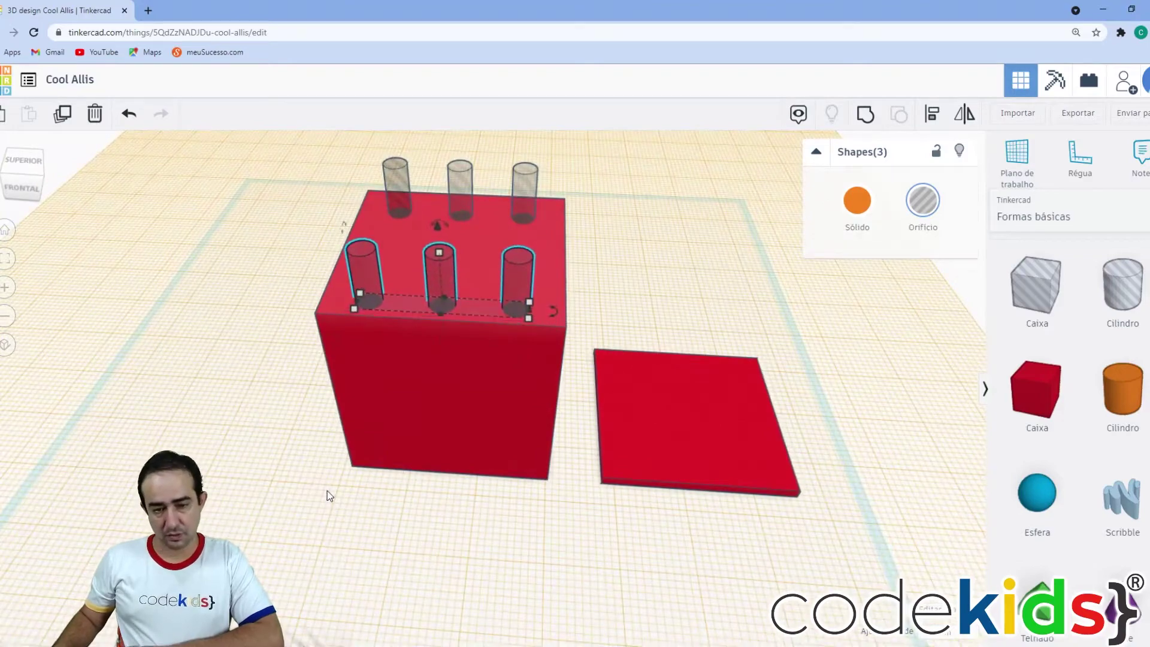
mouse_move(257, 449)
right_mouse_down()
mouse_move(300, 411)
mouse_move(279, 454)
right_mouse_up()
left_click(271, 386)
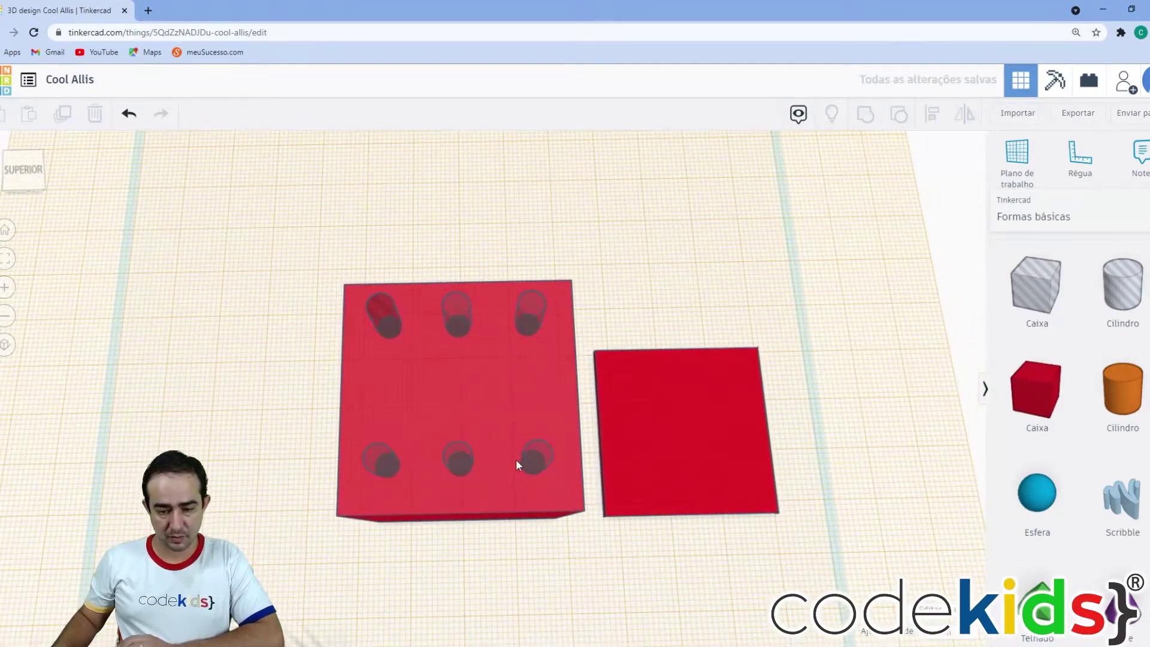
Step: Duplicate the back-right cylinder hole and move the copy forward and left toward the middle of the box
left_click(529, 313)
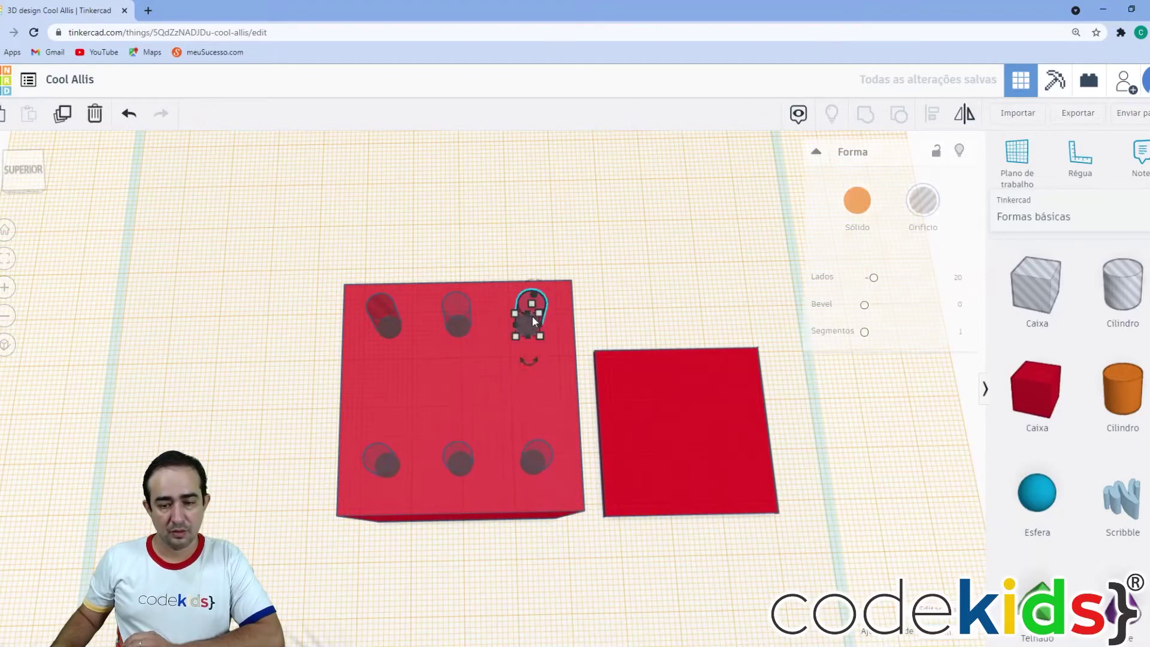
left_click(78, 114)
left_click_drag(524, 320, 525, 326)
key("shift+Down")
key("shift+Left")
key("shift+Left")
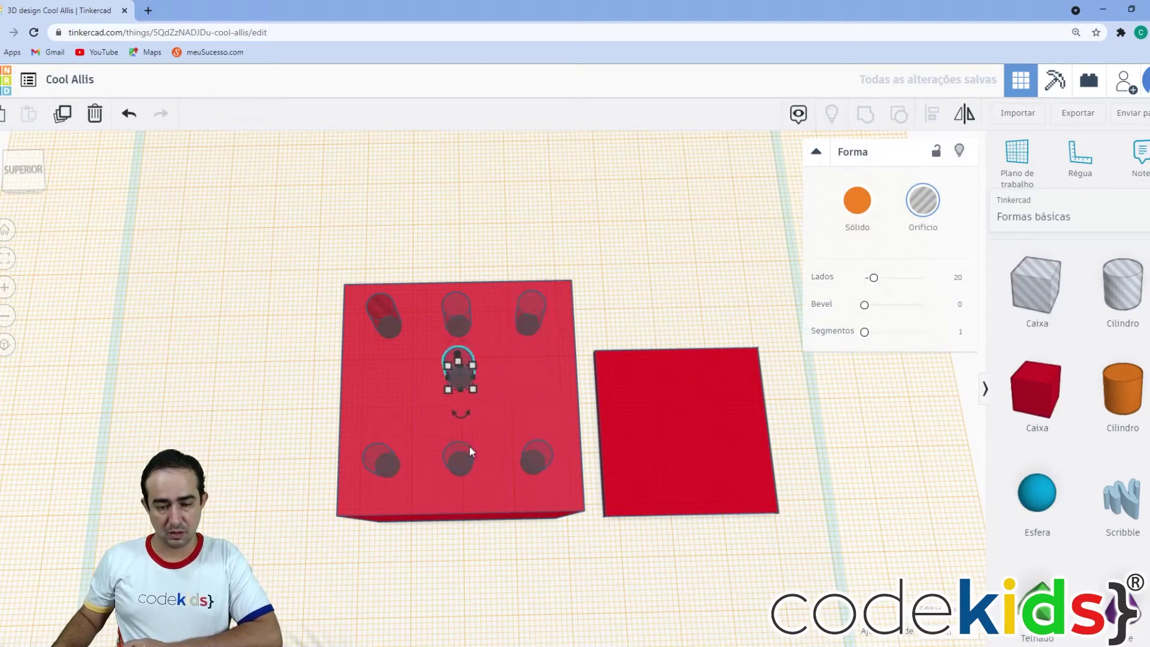
Step: Center the seventh cylinder hole on the box in both horizontal directions with Align
left_click(447, 502, "shift")
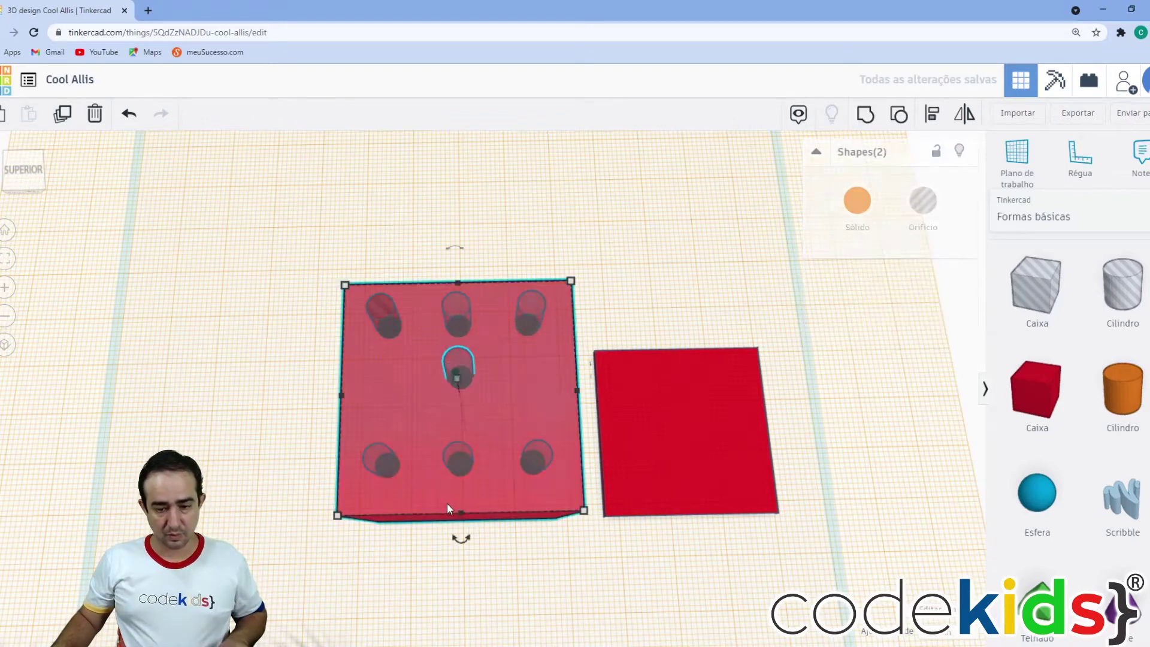
left_click(932, 114)
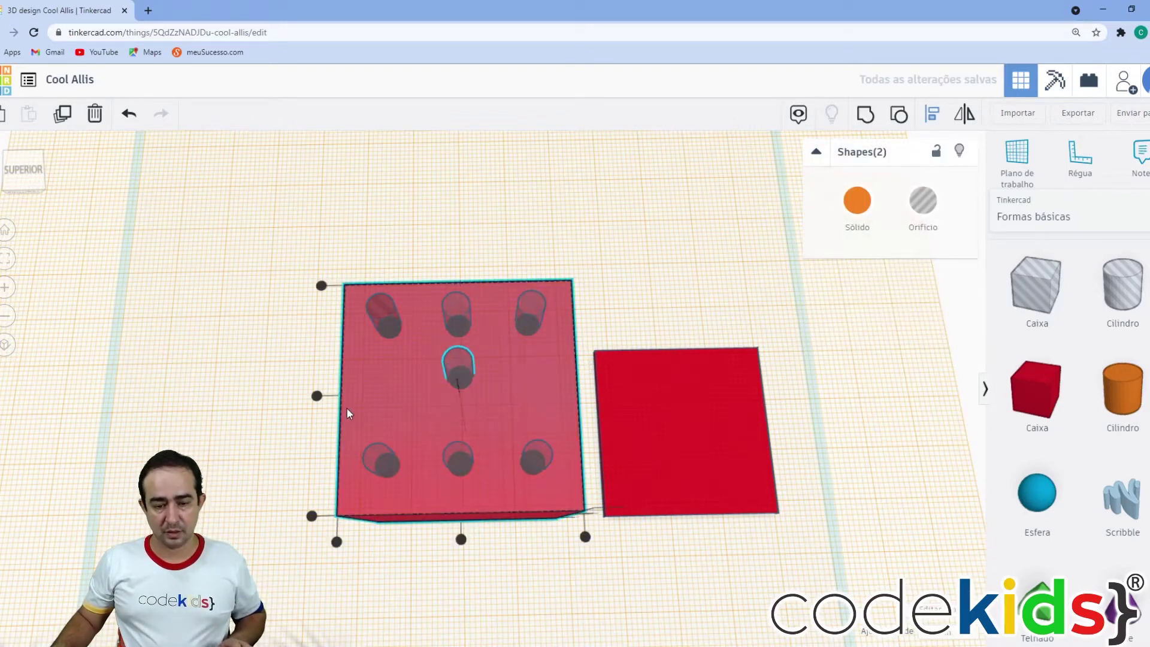
left_click(316, 396)
left_click(460, 539)
left_click(244, 519)
Step: Group the box with all seven cylinder holes to cut them through its upper face
right_click_drag(244, 518, 218, 490)
left_click_drag(562, 547, 291, 199)
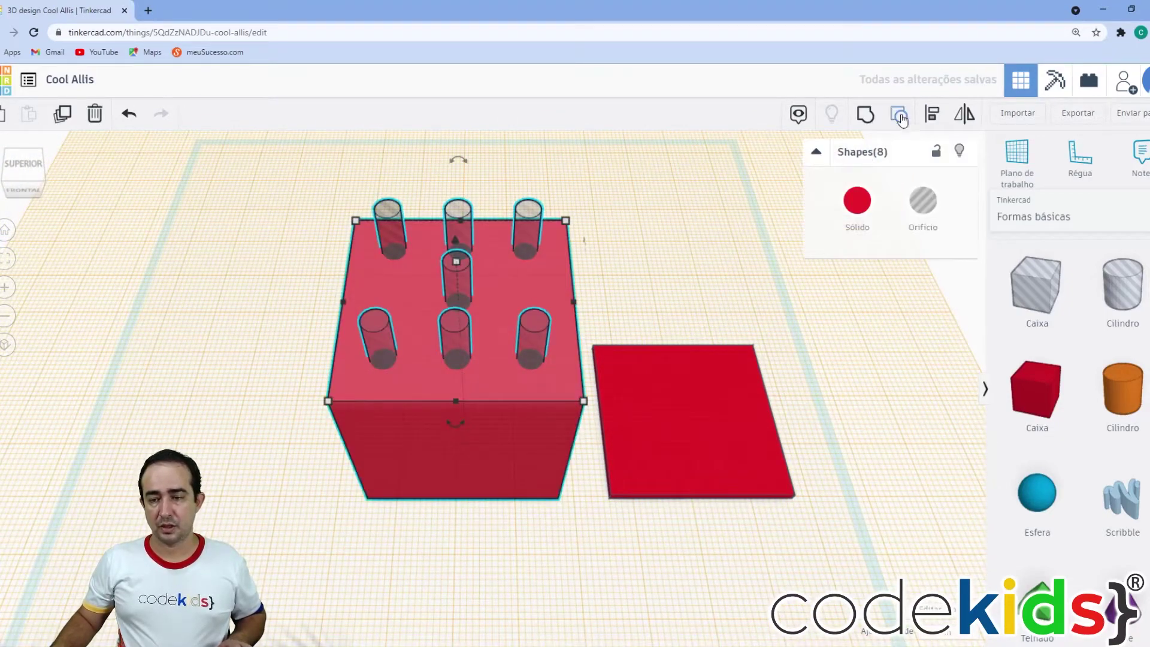
left_click(865, 114)
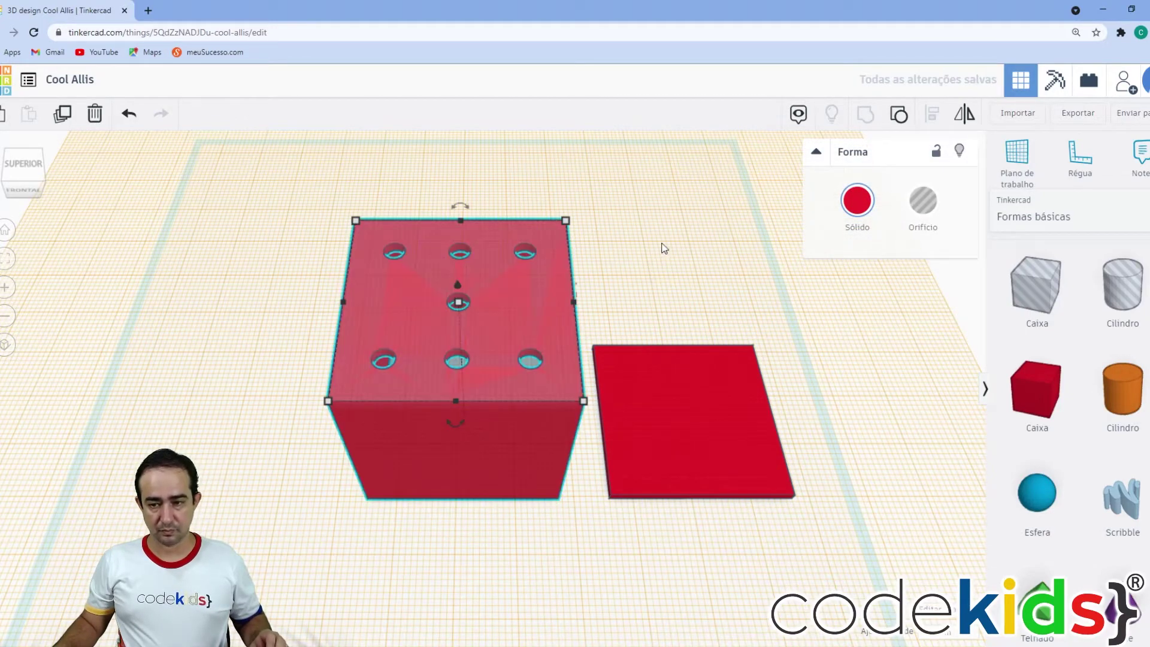
left_click(653, 281)
Step: Place the workplane on the box's front face
right_click_drag(656, 268, 626, 238)
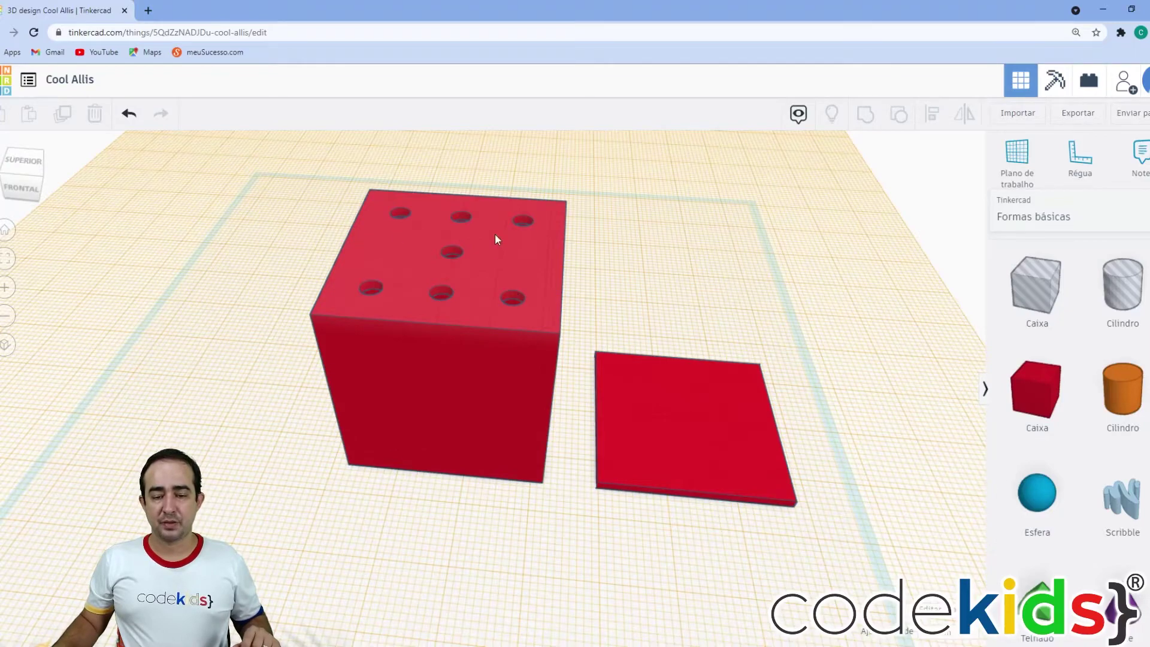
mouse_move(631, 239)
right_mouse_down()
mouse_move(639, 231)
mouse_move(617, 244)
right_mouse_up()
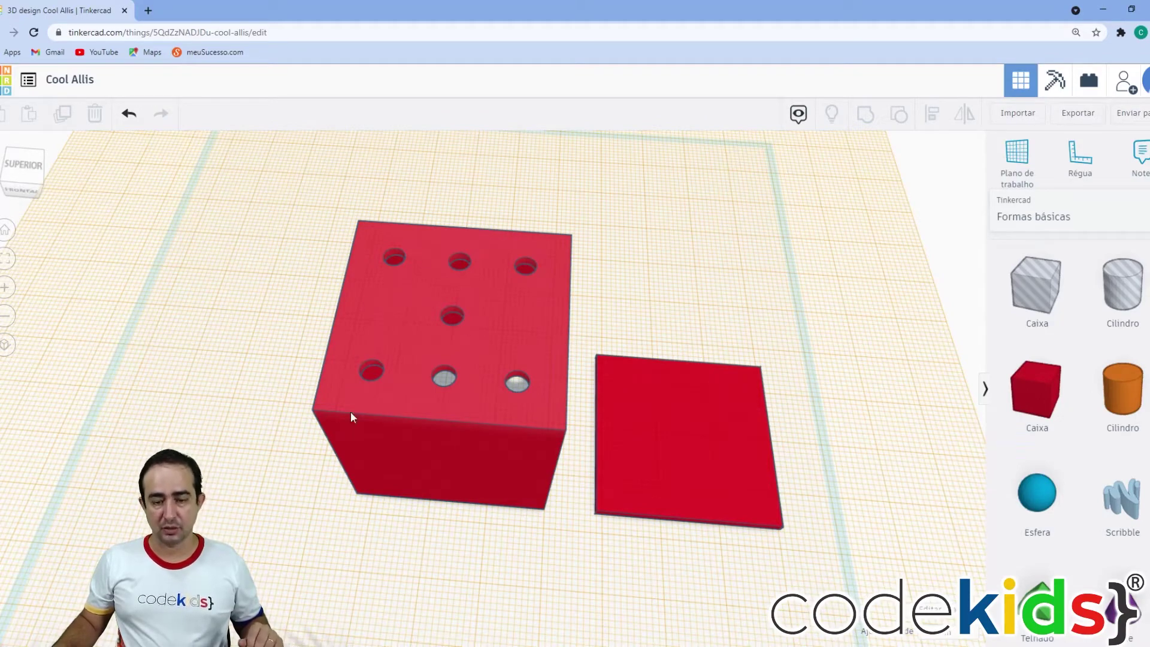
right_click_drag(648, 290, 659, 228)
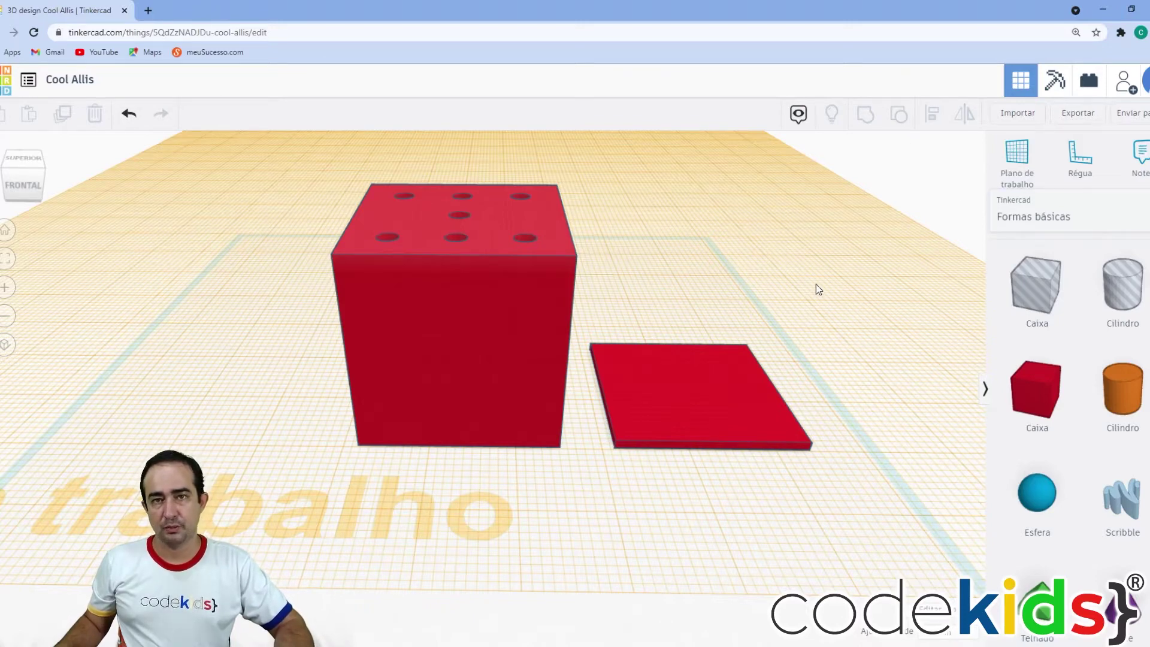
left_click(1016, 161)
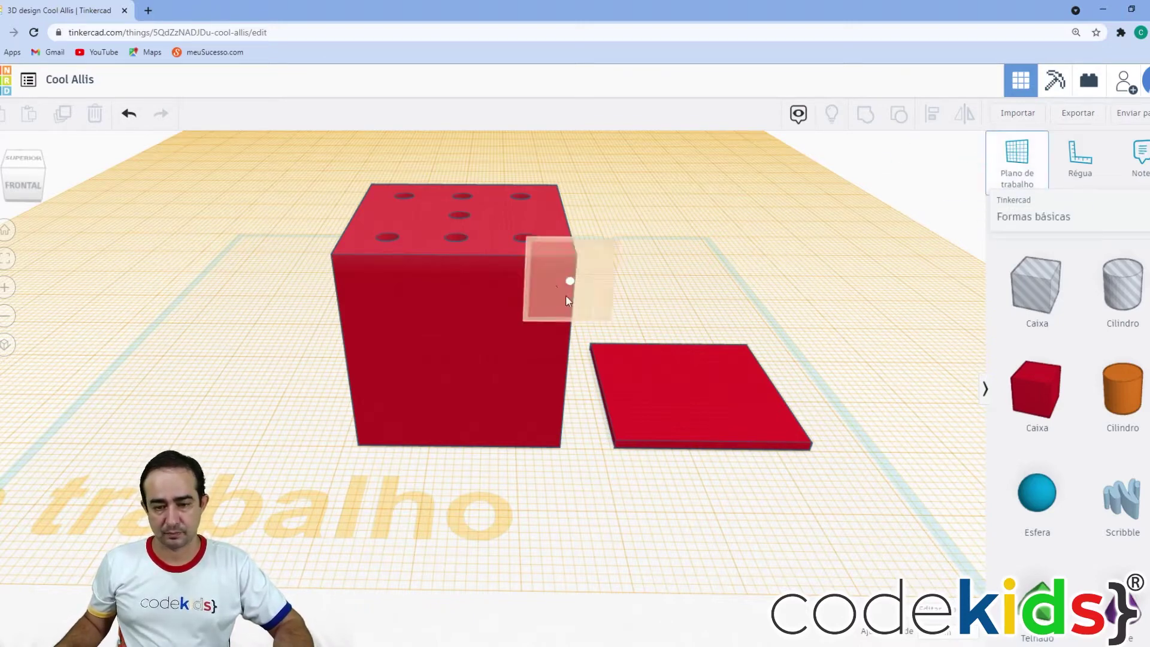
left_click(450, 335)
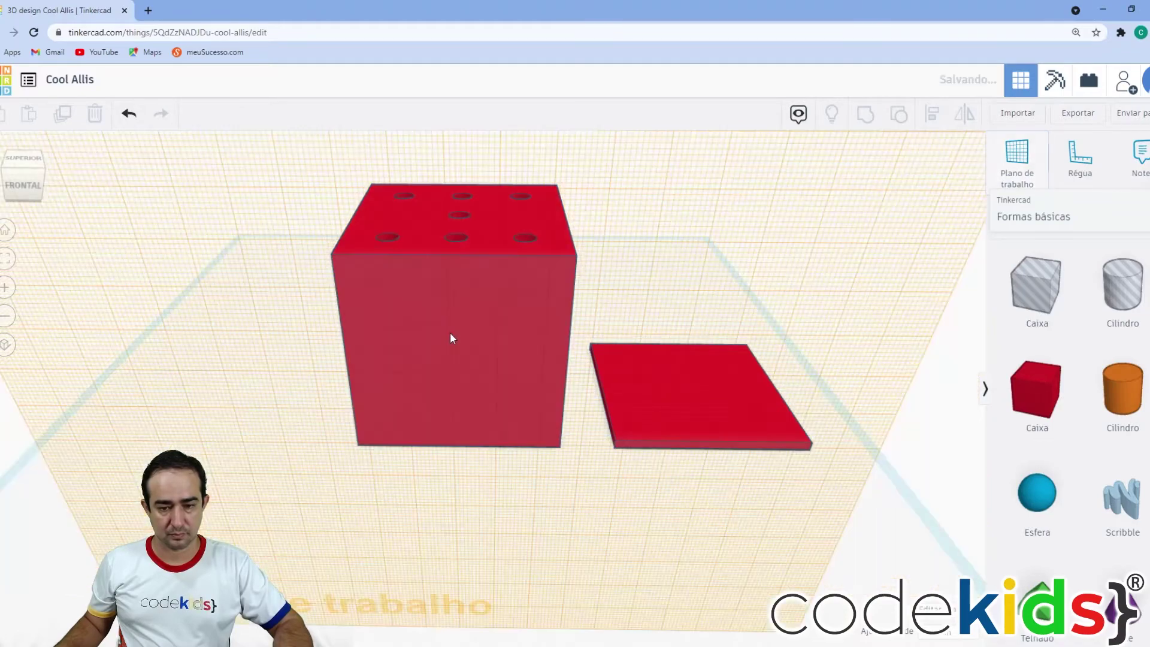
Step: Add a box hole on the front face and set its footprint to 12 × 12
left_click_drag(1039, 279, 463, 344)
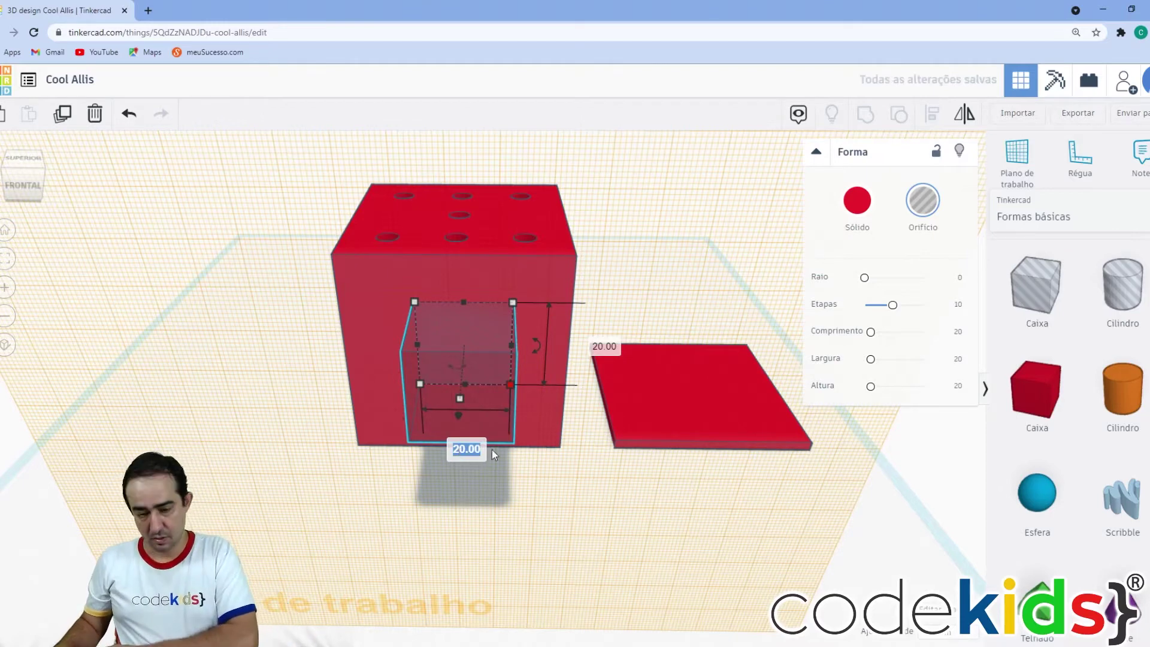
left_click(602, 348)
type("12")
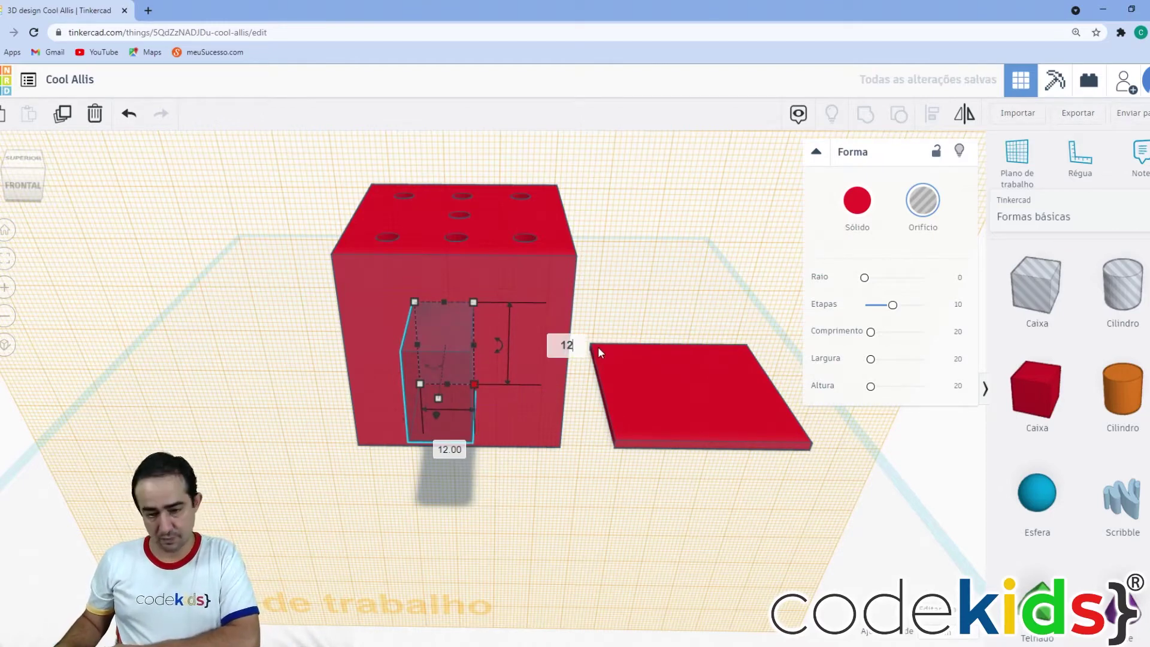
key("Return")
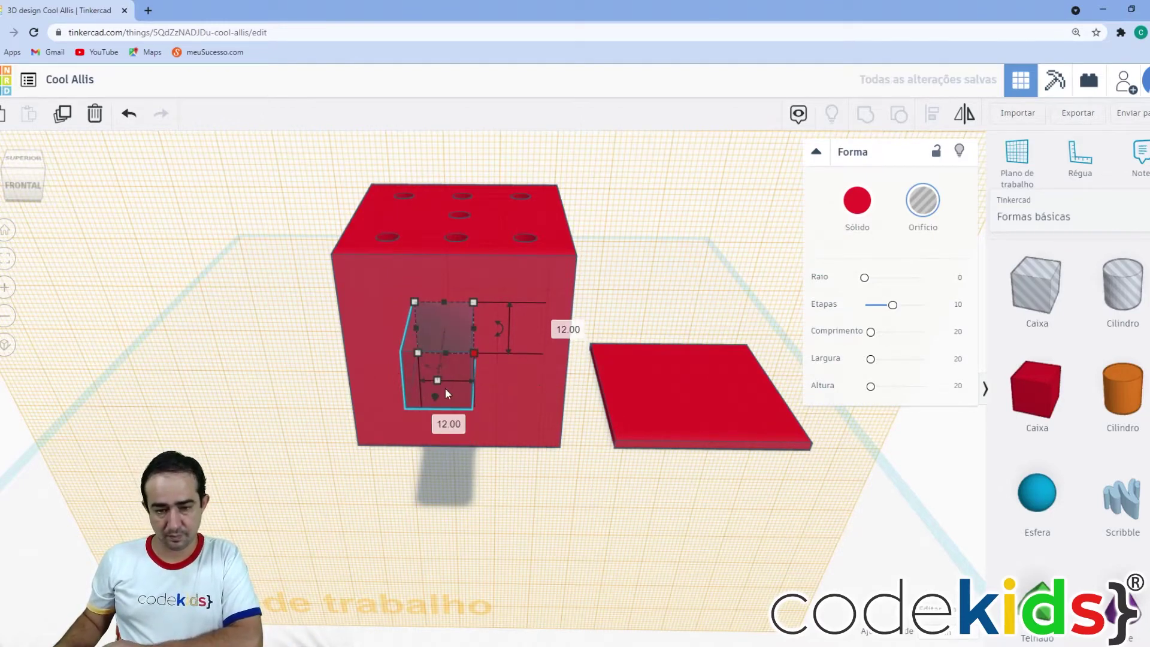
Step: Center the 12 × 12 box hole vertically and horizontally on the box's front face
left_click(543, 290, "shift")
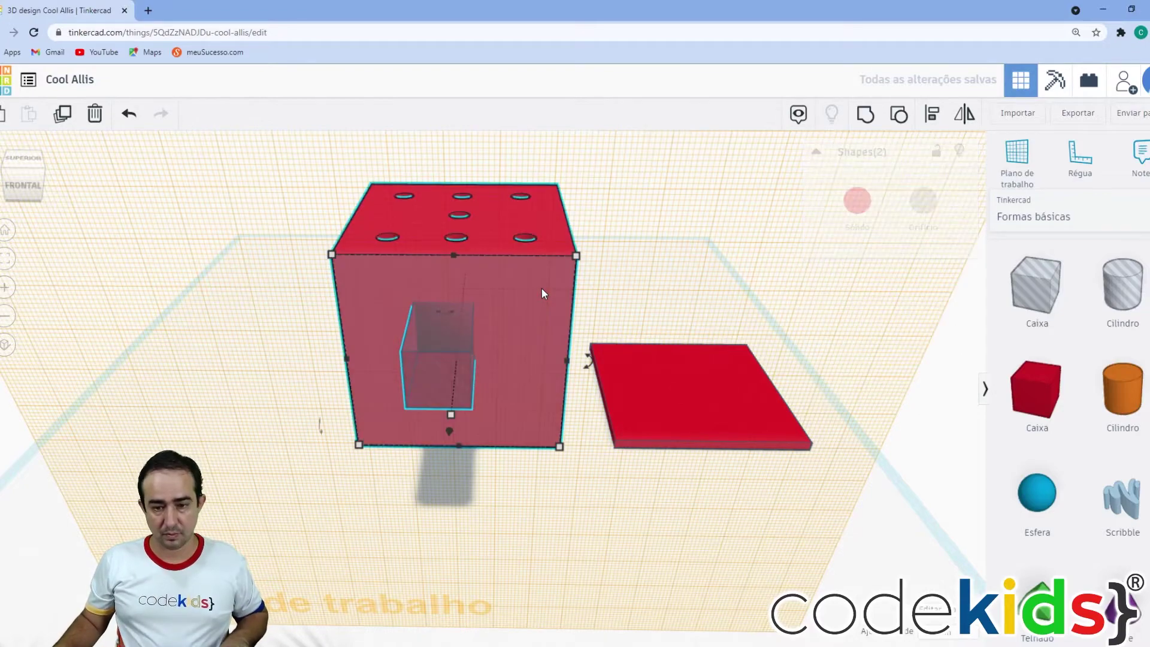
left_click(932, 117)
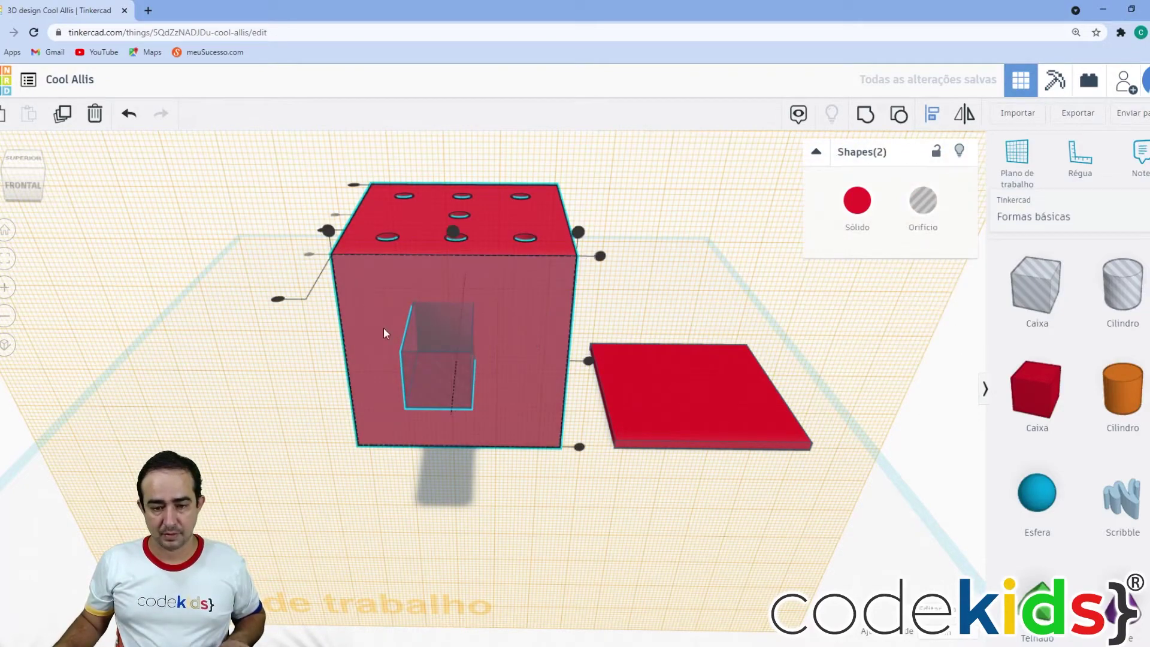
left_click(589, 362)
right_click_drag(332, 238, 263, 193)
key("l")
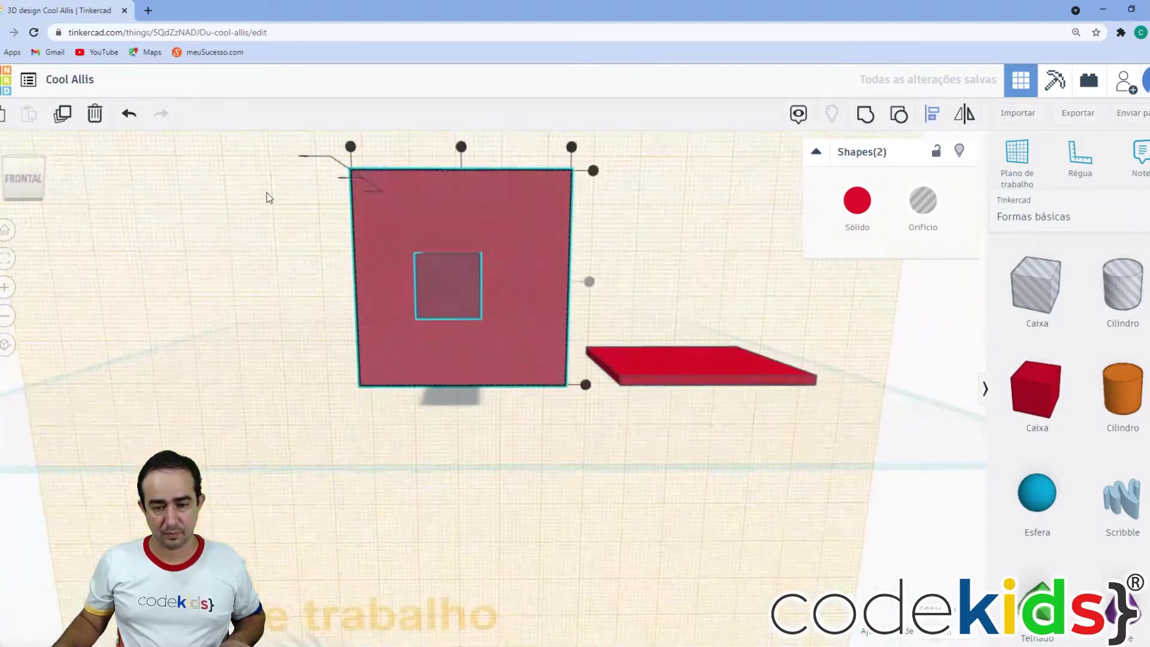
left_click(462, 146)
Step: Push the 12 × 12 box hole inward so that it passes through the box's front wall
right_click_drag(275, 315, 176, 363)
key("l")
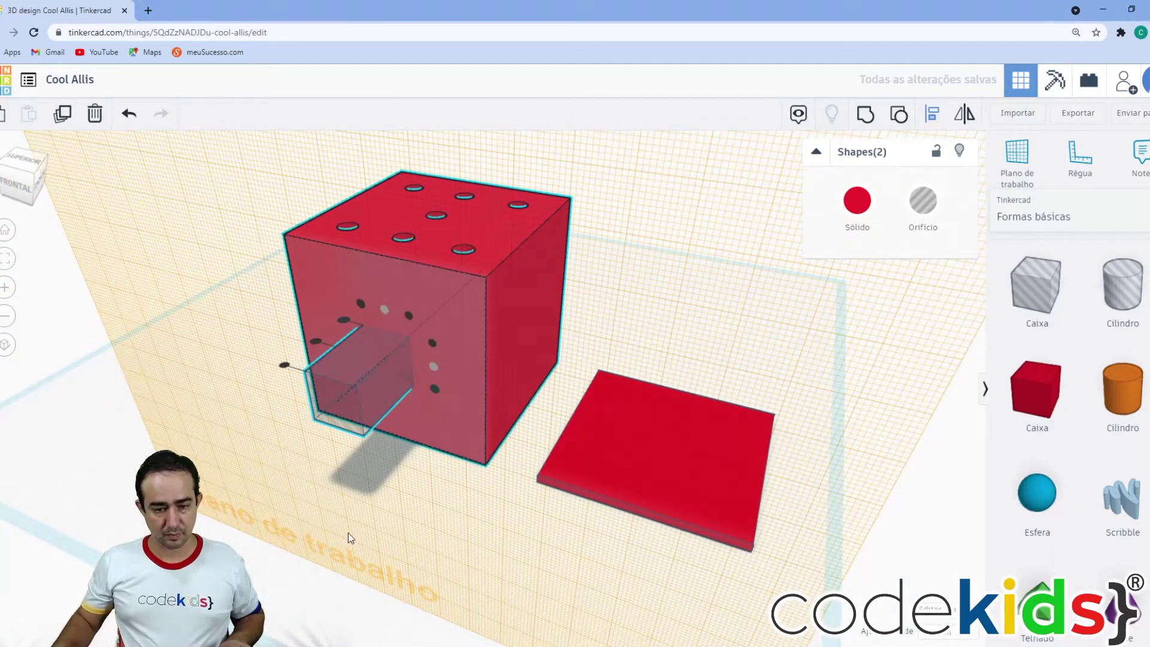
left_click(551, 406)
left_click(335, 403)
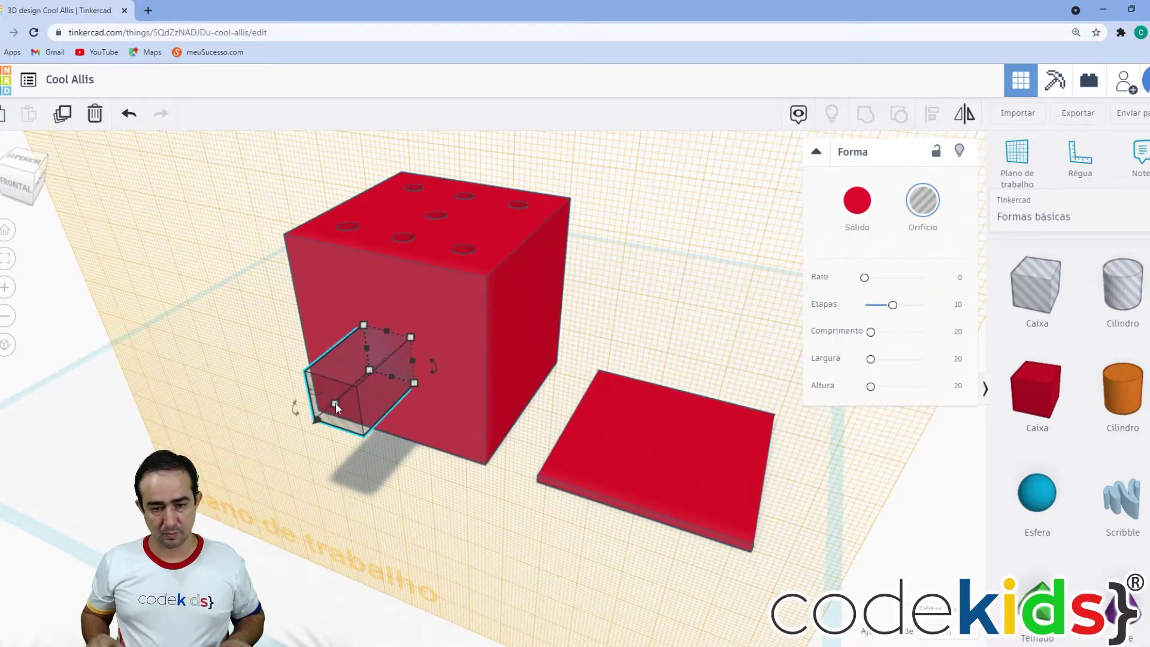
right_click_drag(454, 544, 299, 537)
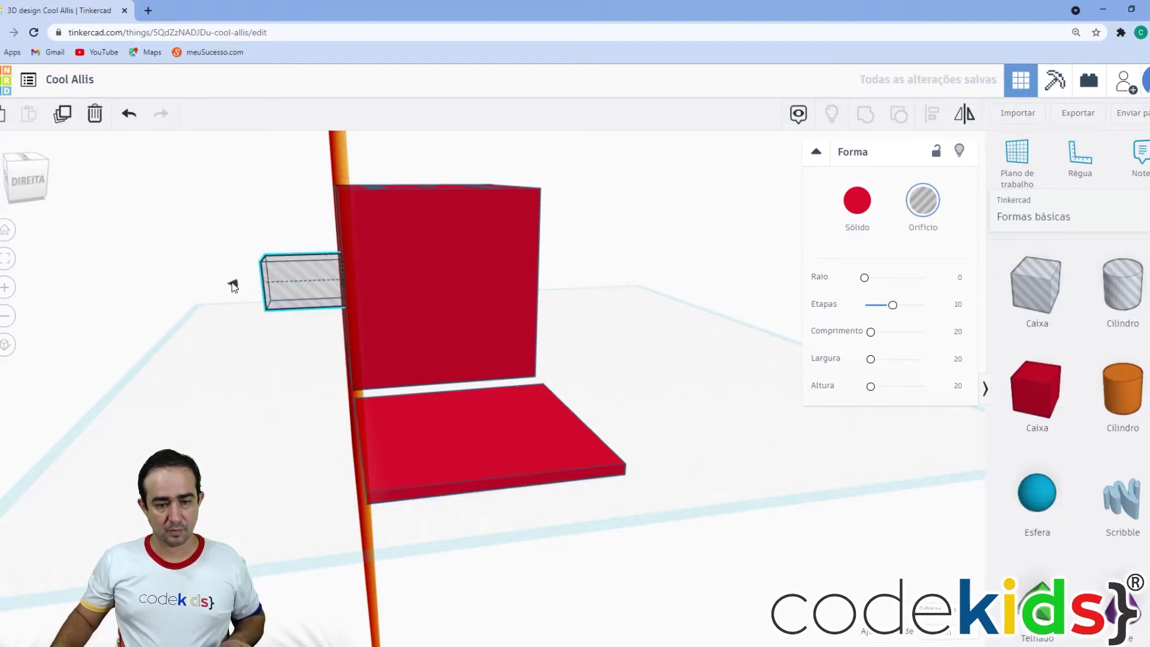
left_click(236, 334)
right_click_drag(236, 334, 508, 383)
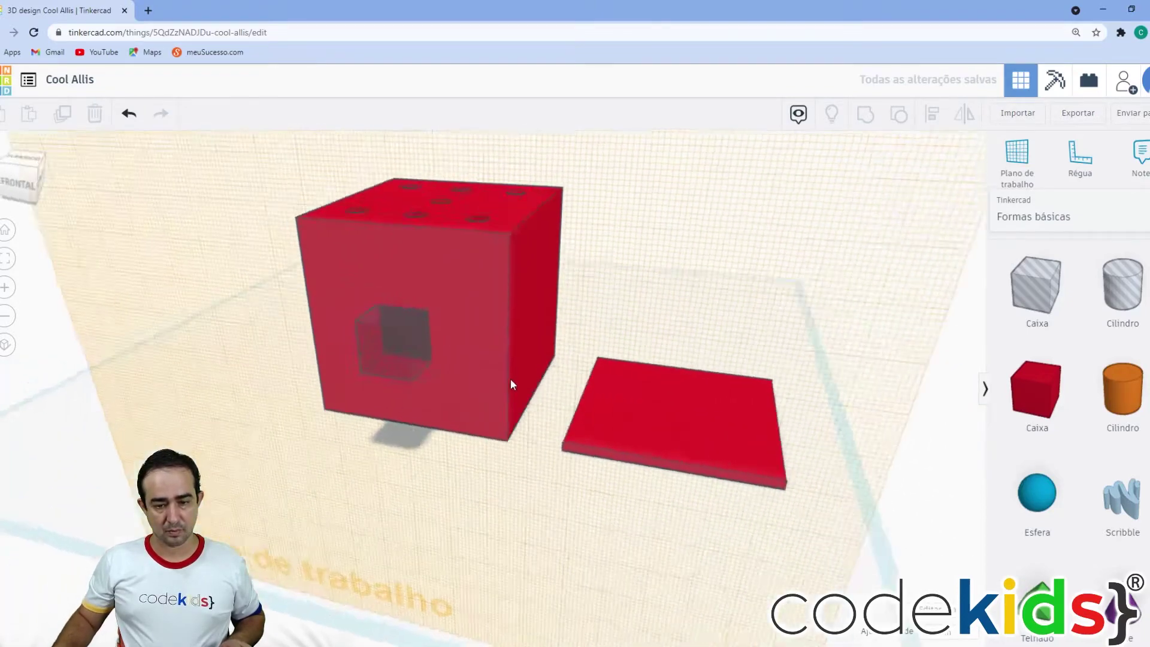
Step: Group the box with the 12 × 12 hole to cut the front opening, and return the workplane to the base
left_click_drag(552, 502, 327, 158)
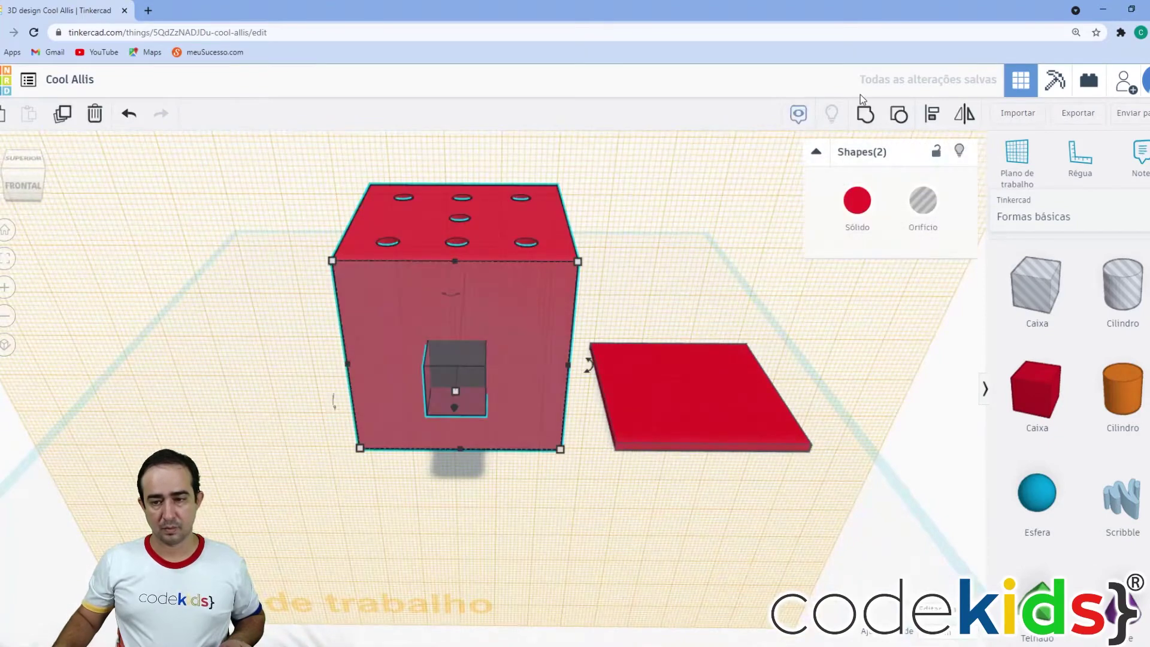
left_click(865, 114)
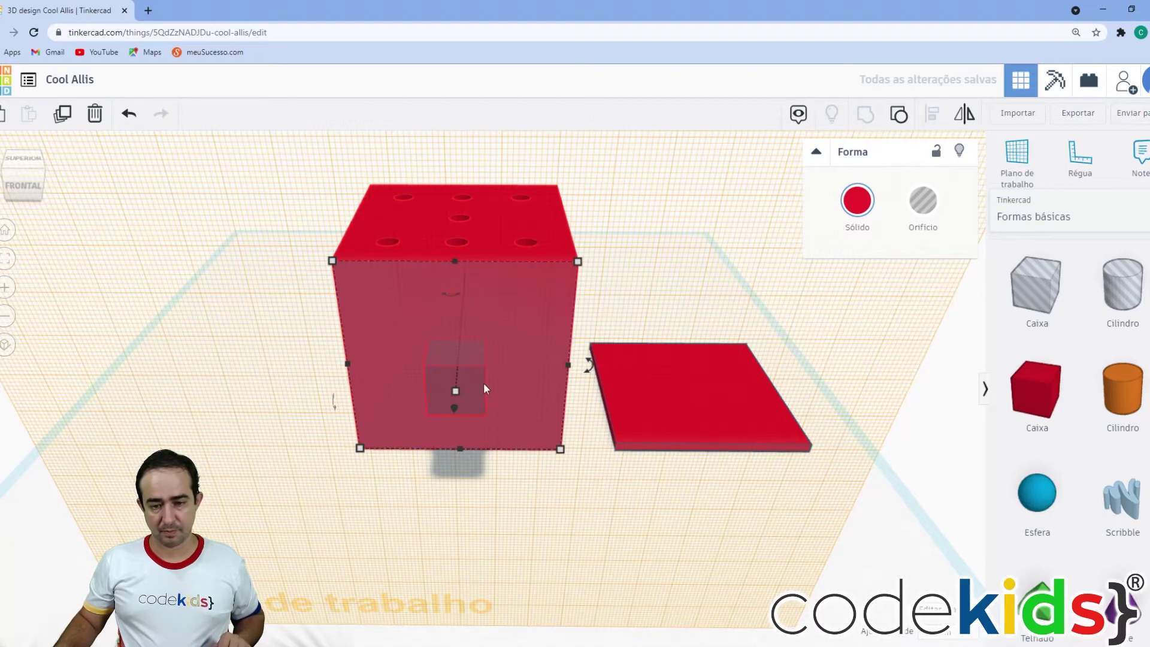
left_click(656, 271)
left_click_drag(481, 526, 317, 142)
right_click_drag(653, 269, 489, 521)
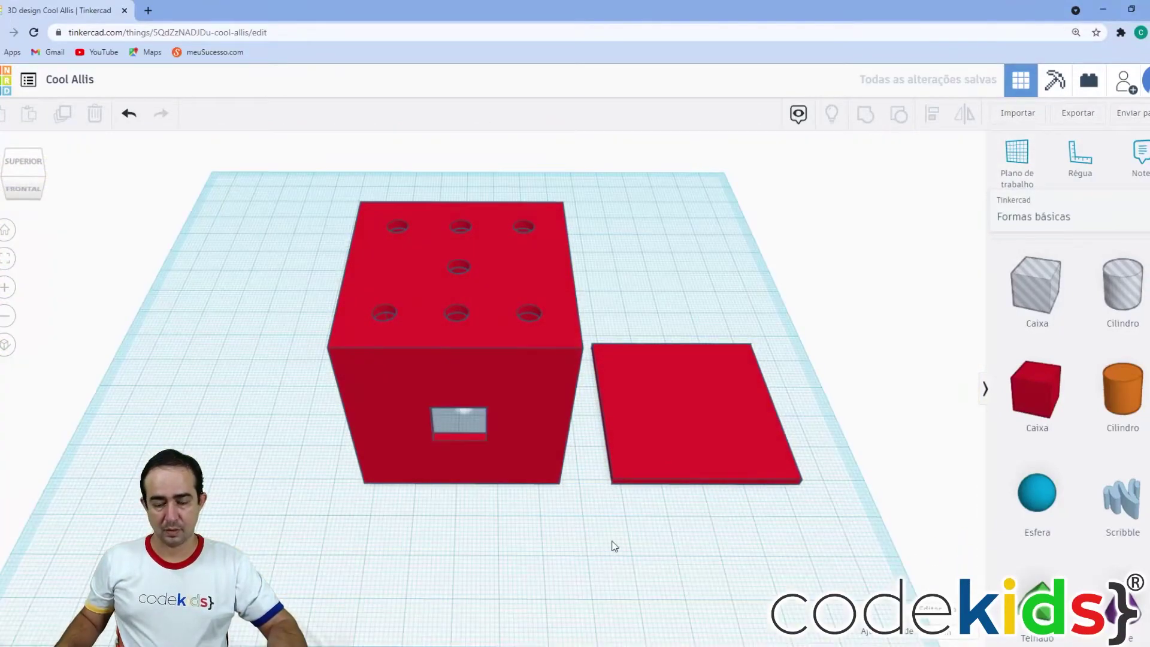
Step: Move the lid plate about 59 mm toward the back to clear the space beside the box
right_click_drag(515, 537, 419, 281)
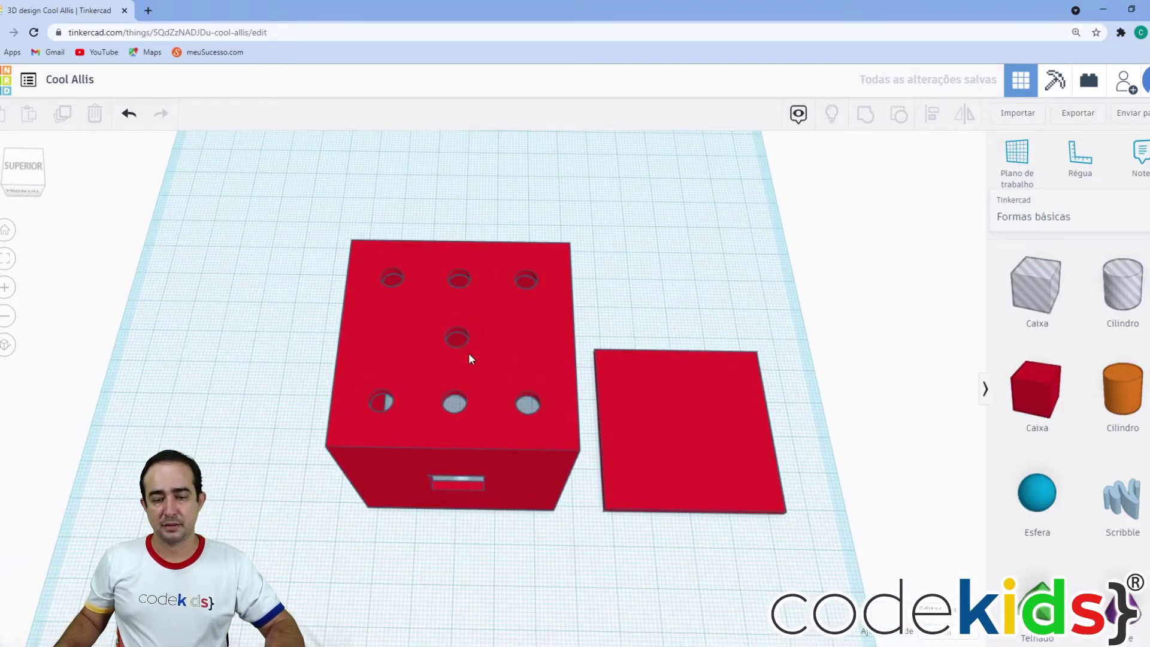
right_click_drag(503, 537, 358, 313)
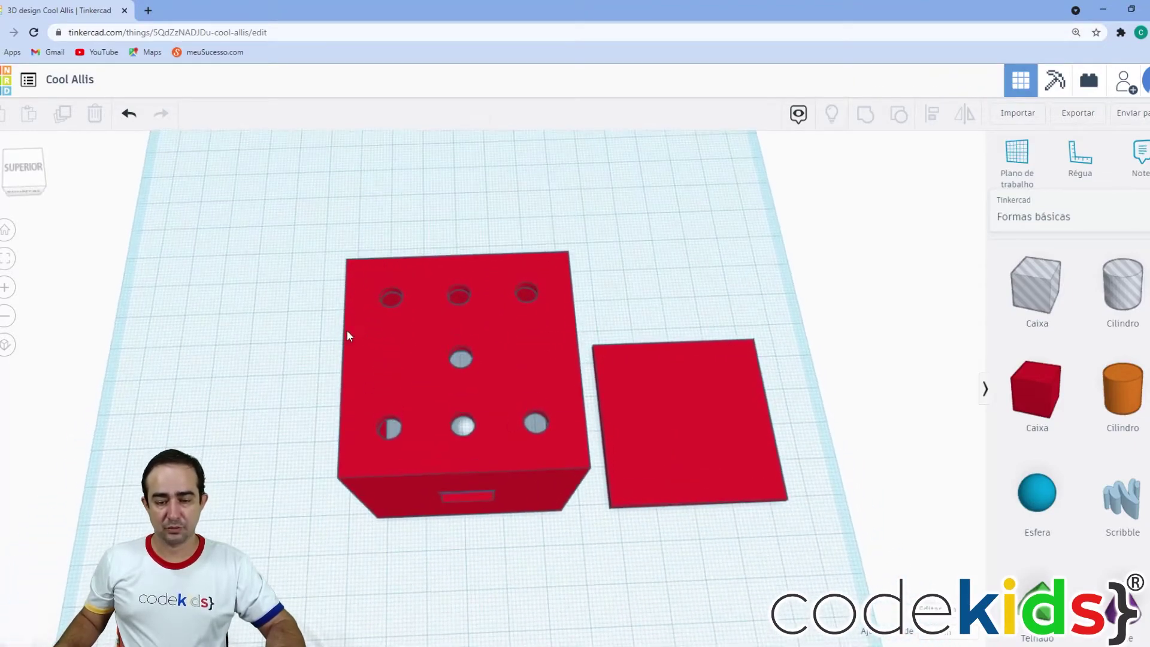
right_click_drag(505, 508, 451, 444)
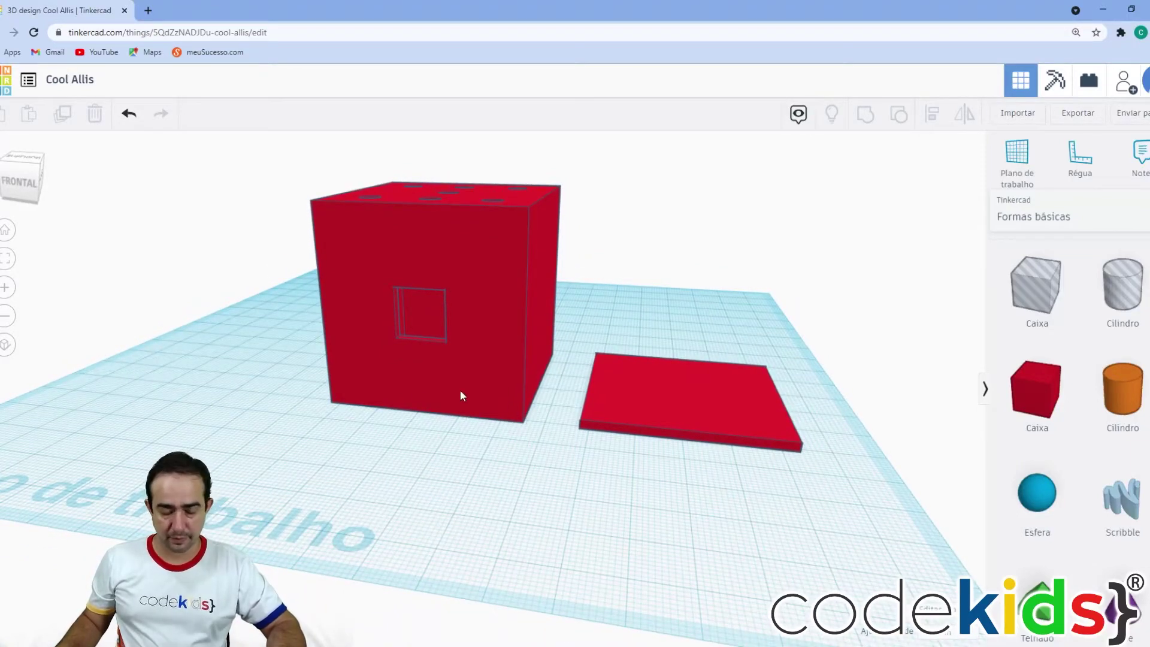
right_click_drag(470, 463, 493, 483)
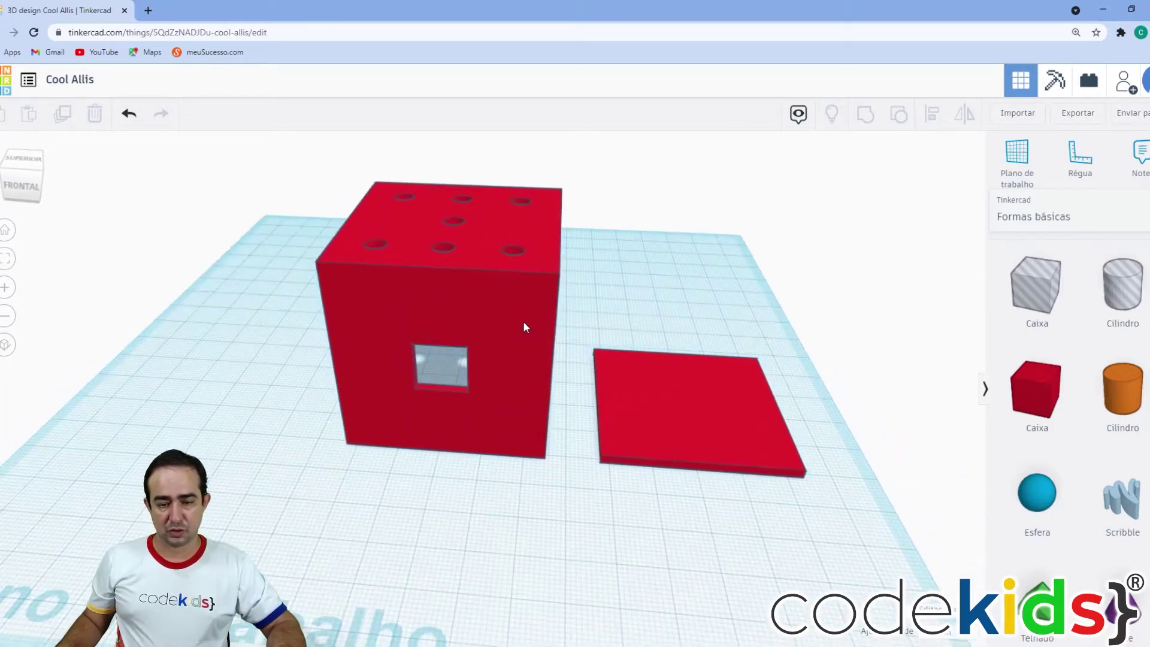
right_click_drag(547, 385, 379, 427)
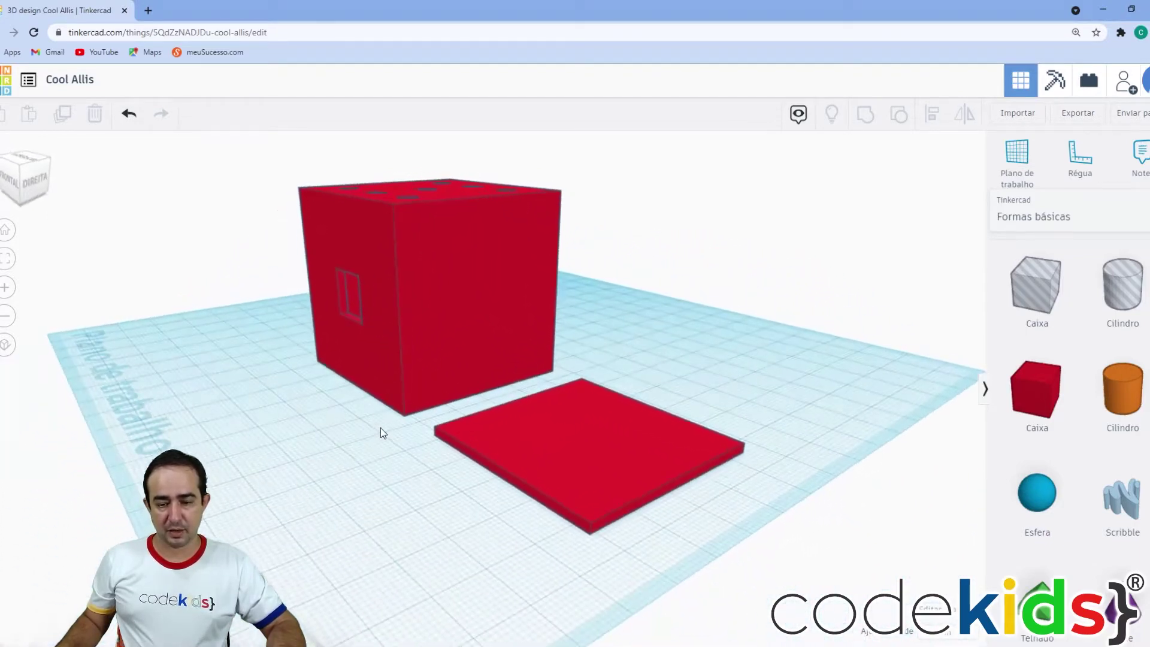
left_click_drag(588, 457, 732, 386)
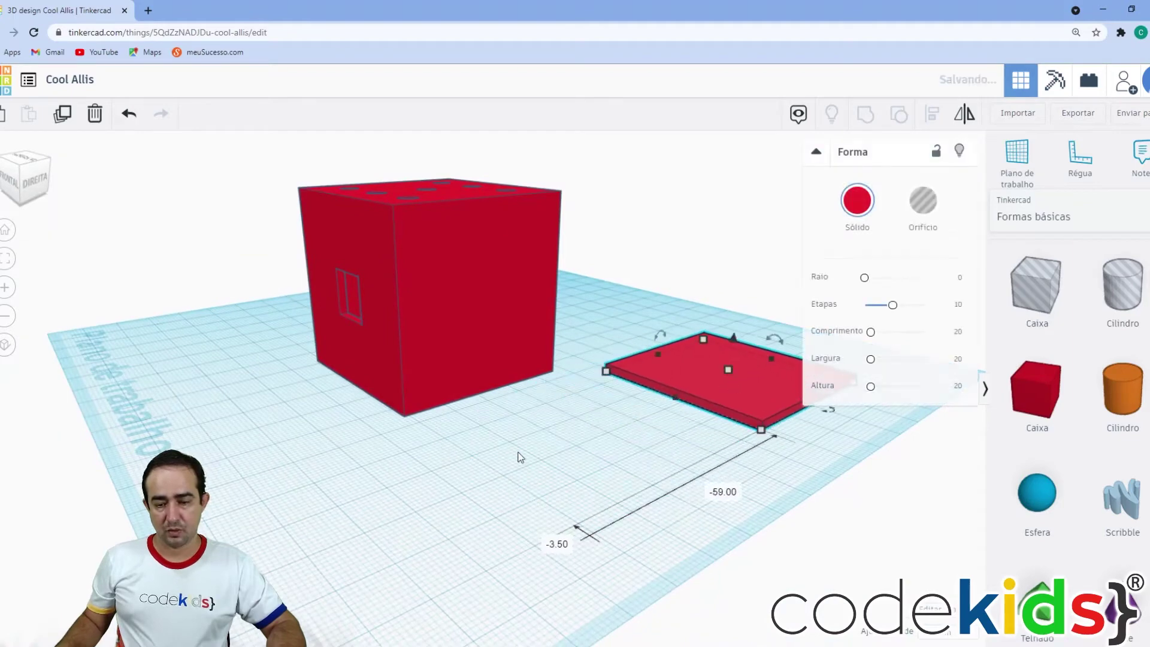
Step: Add a solid box in front of the lid plate and set its height to 13
right_click_drag(520, 458, 479, 484)
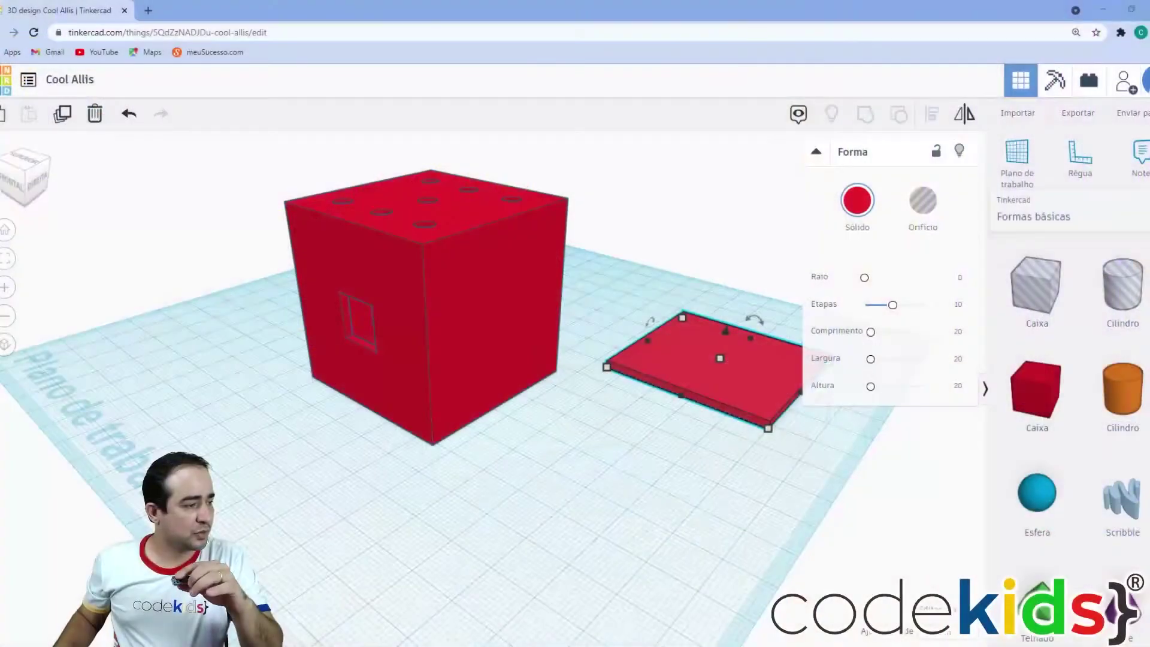
right_click_drag(539, 462, 523, 487)
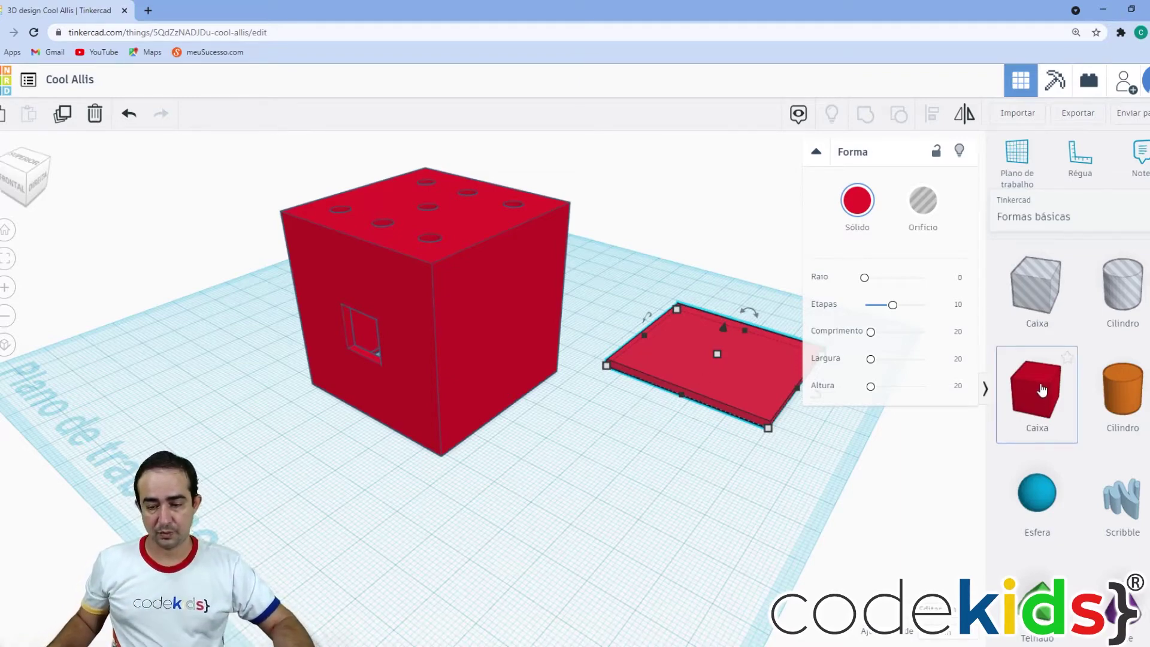
left_click_drag(1042, 393, 577, 450)
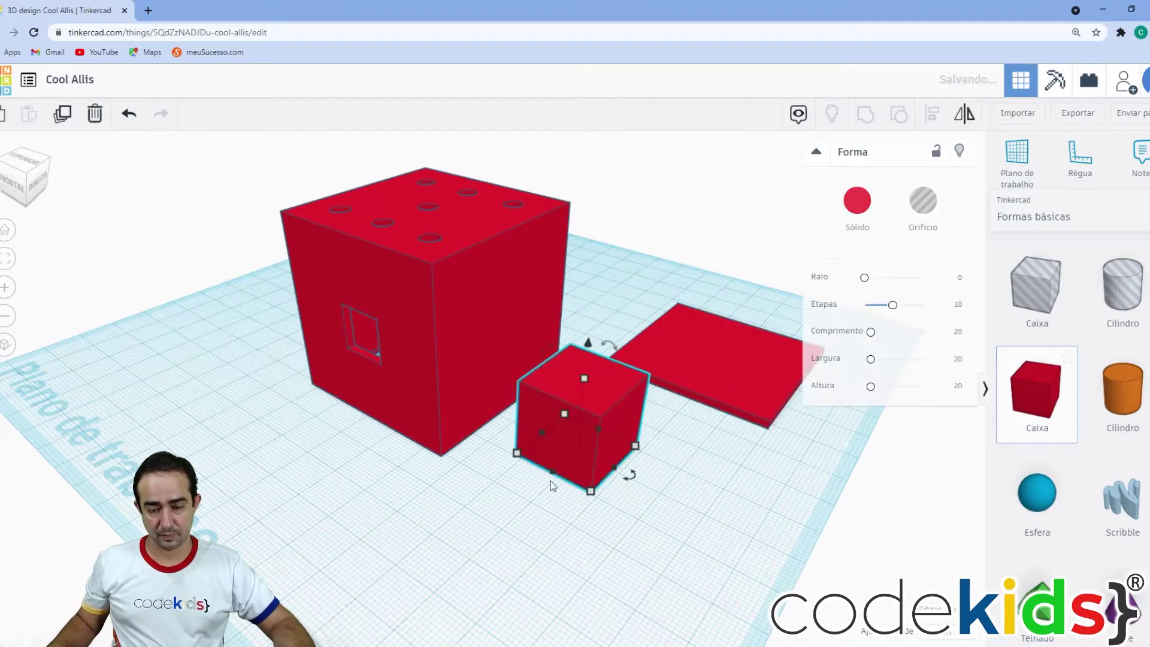
mouse_move(592, 389)
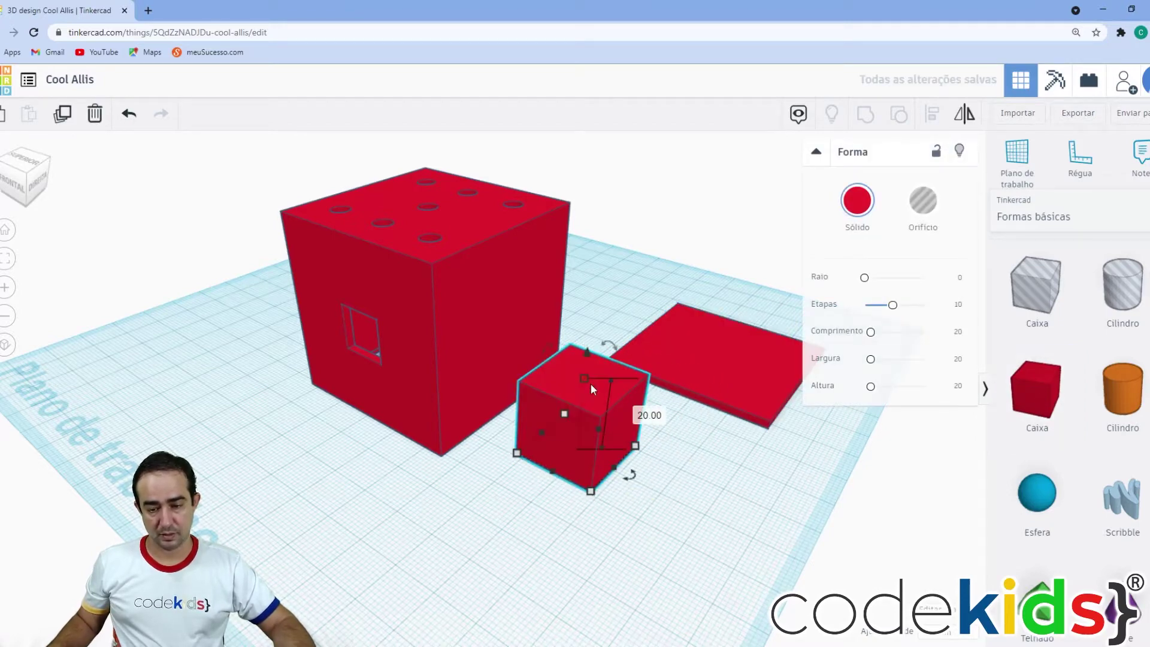
left_click(649, 415)
type("13")
key("Return")
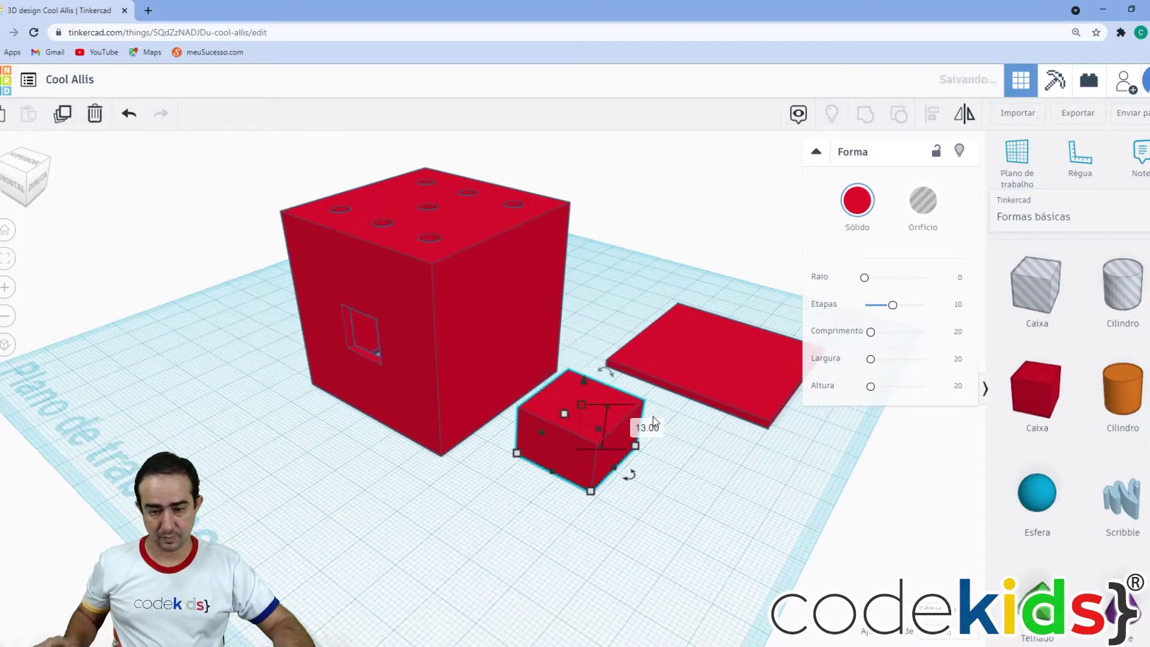
Step: Place the workplane on top of the 13 mm high box and add a box hole there
right_click_drag(551, 498, 588, 523)
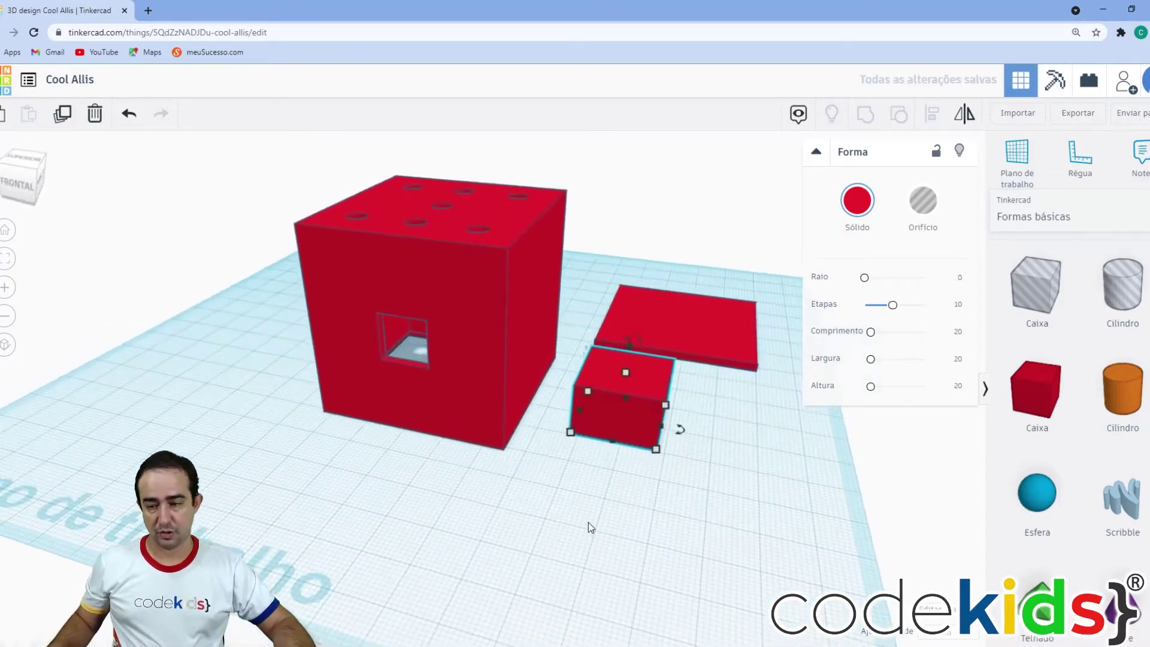
left_click(1017, 165)
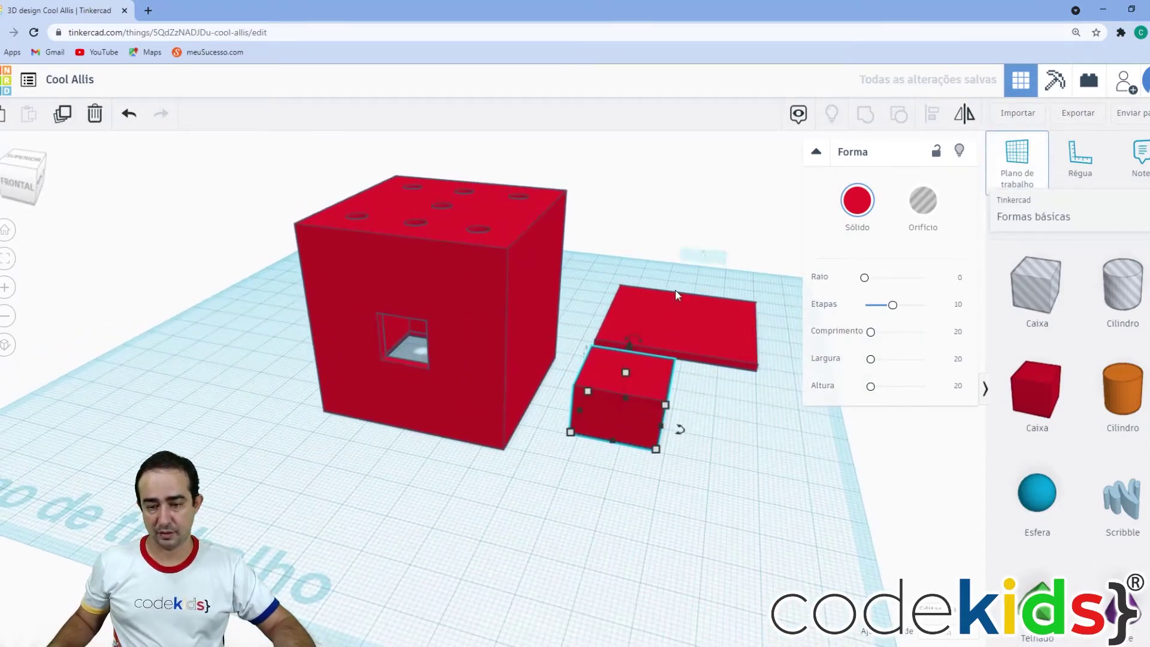
left_click(627, 373)
left_click(1006, 278)
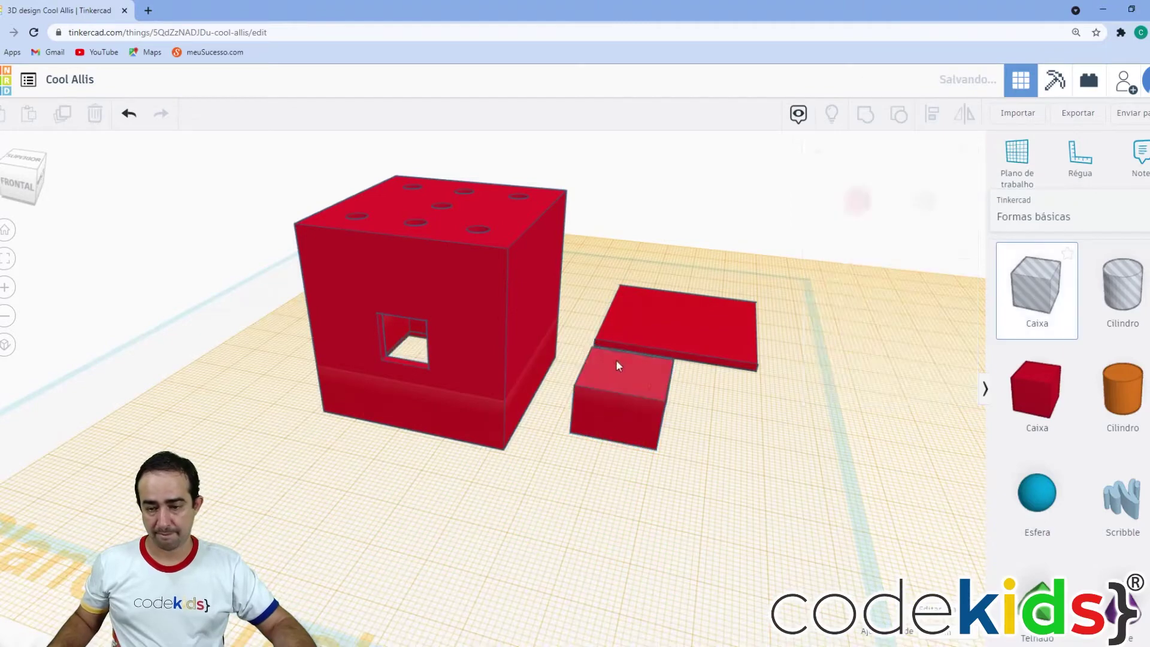
left_click(626, 373)
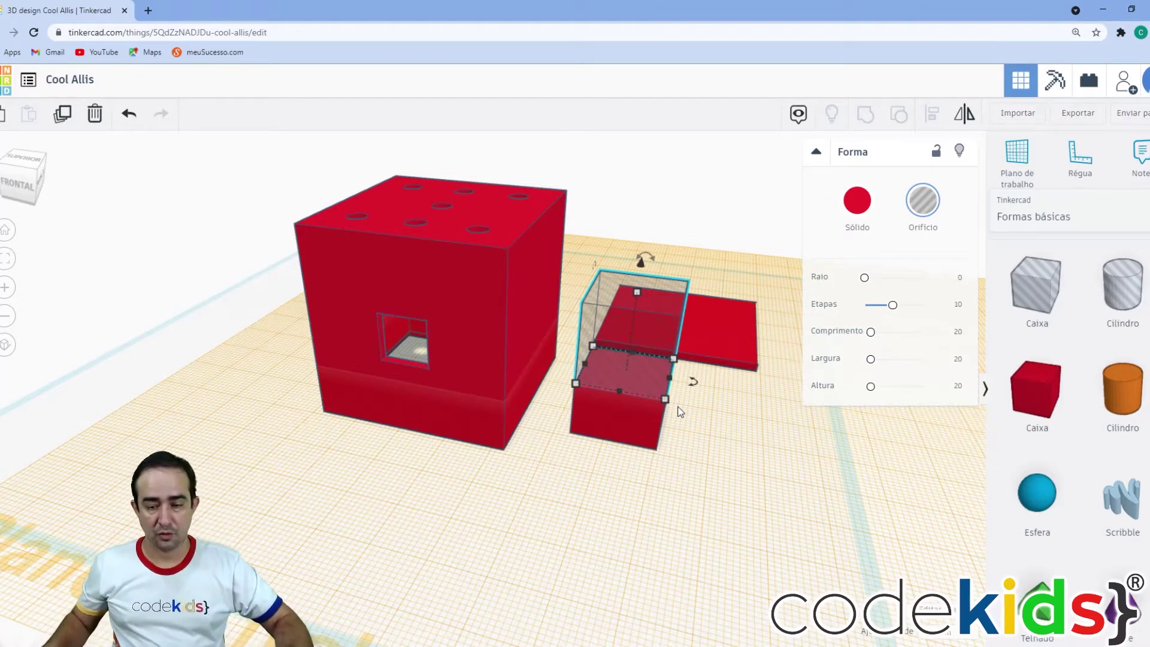
Step: Set the new box hole's depth to 8 and its height to 4, keeping its 20 width
right_click_drag(753, 508, 499, 472)
left_click(611, 519)
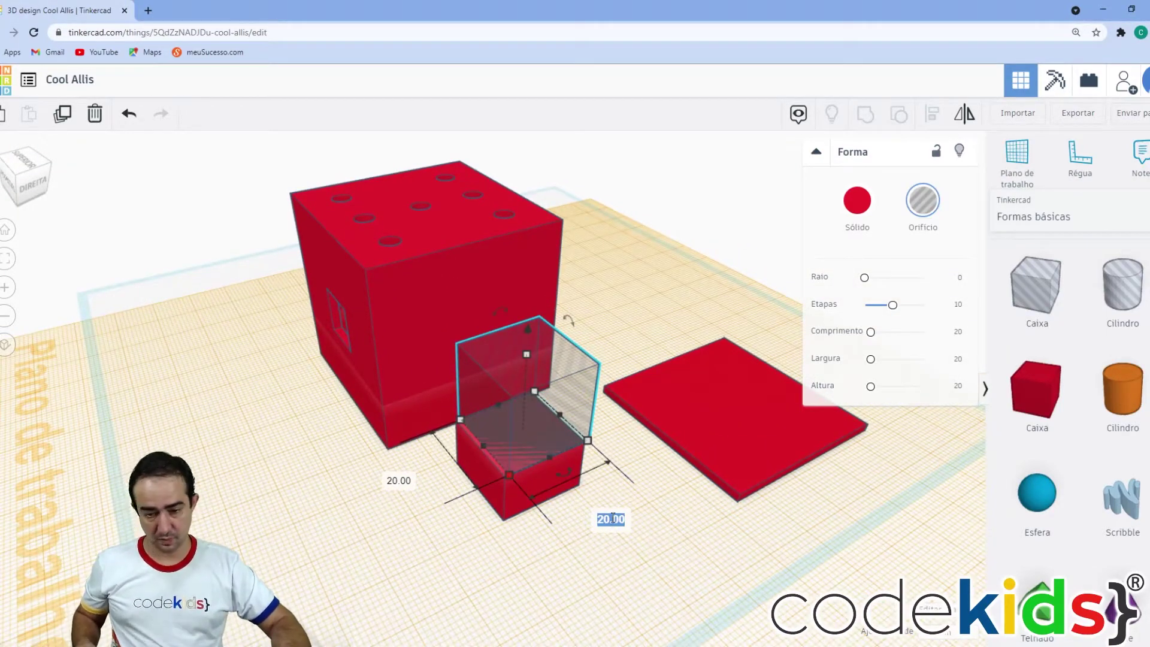
type("8")
key("Return")
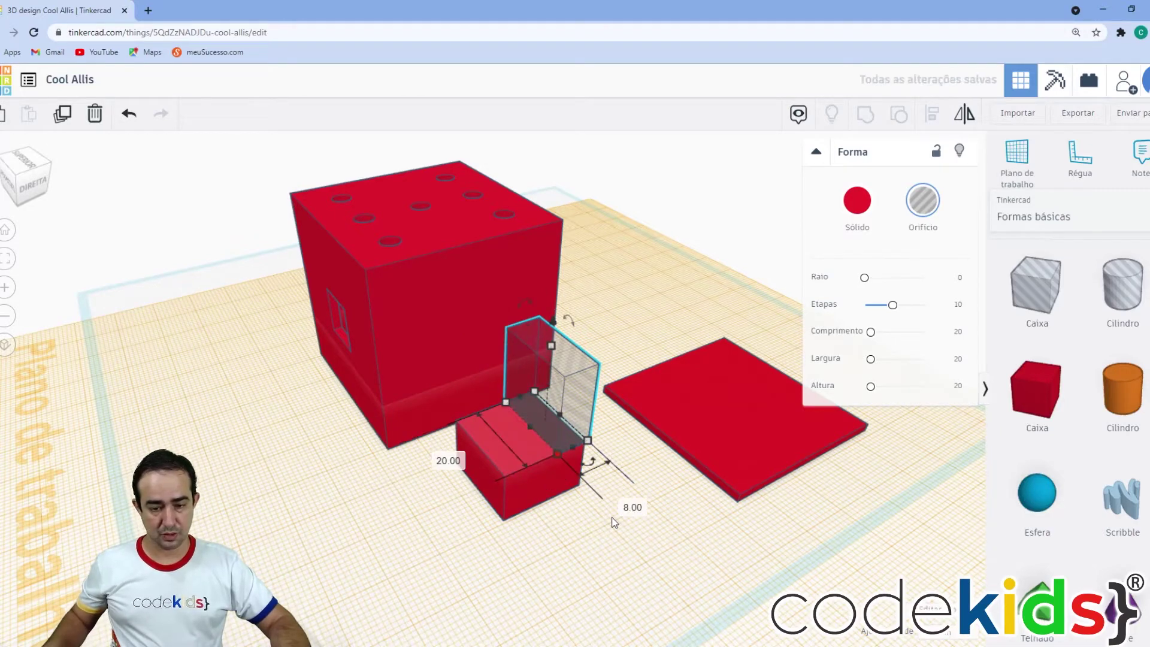
mouse_move(553, 352)
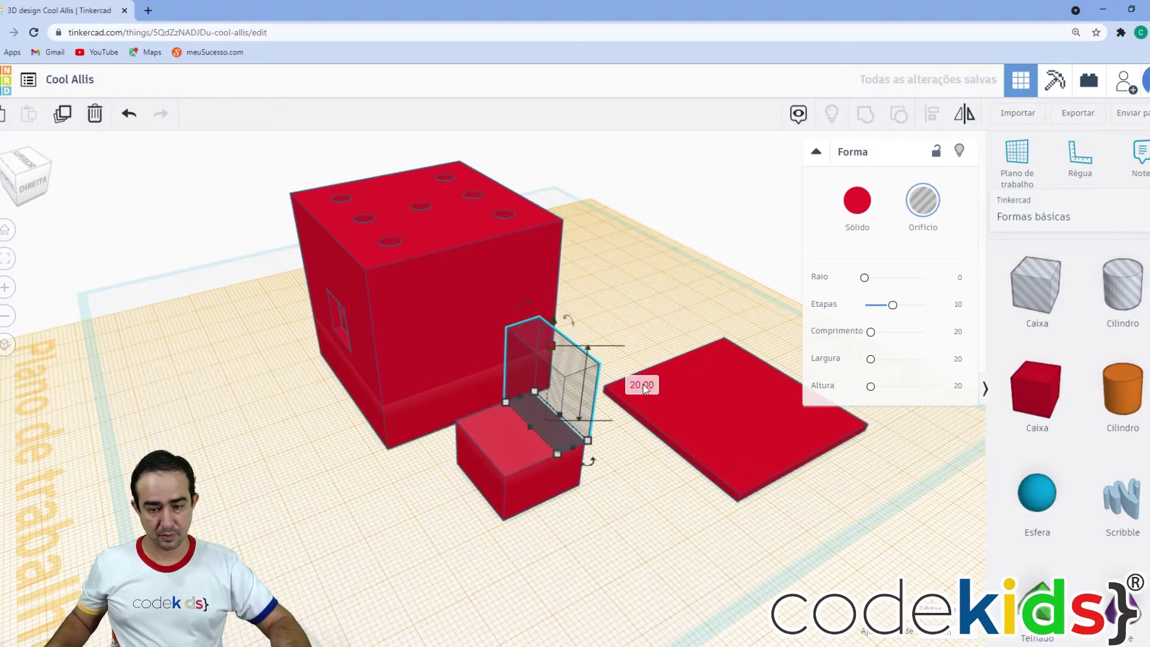
type("4")
key("Return")
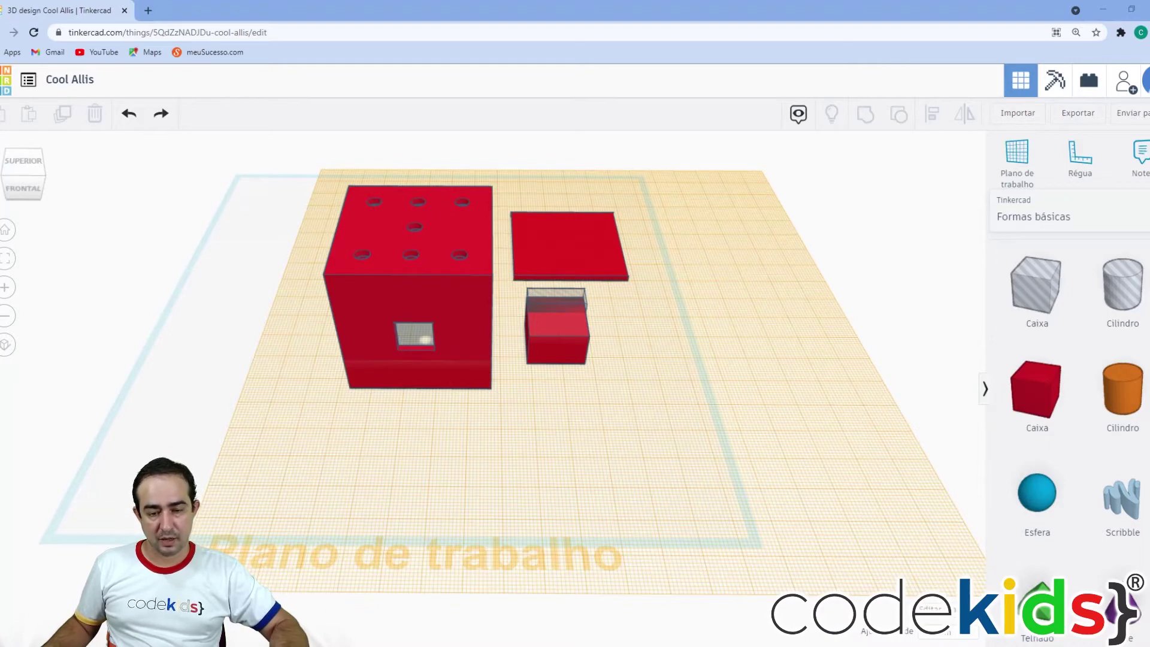
Step: Rotate the large hollow box by -90° about its vertical axis
left_click(469, 315)
left_click_drag(511, 314, 430, 369)
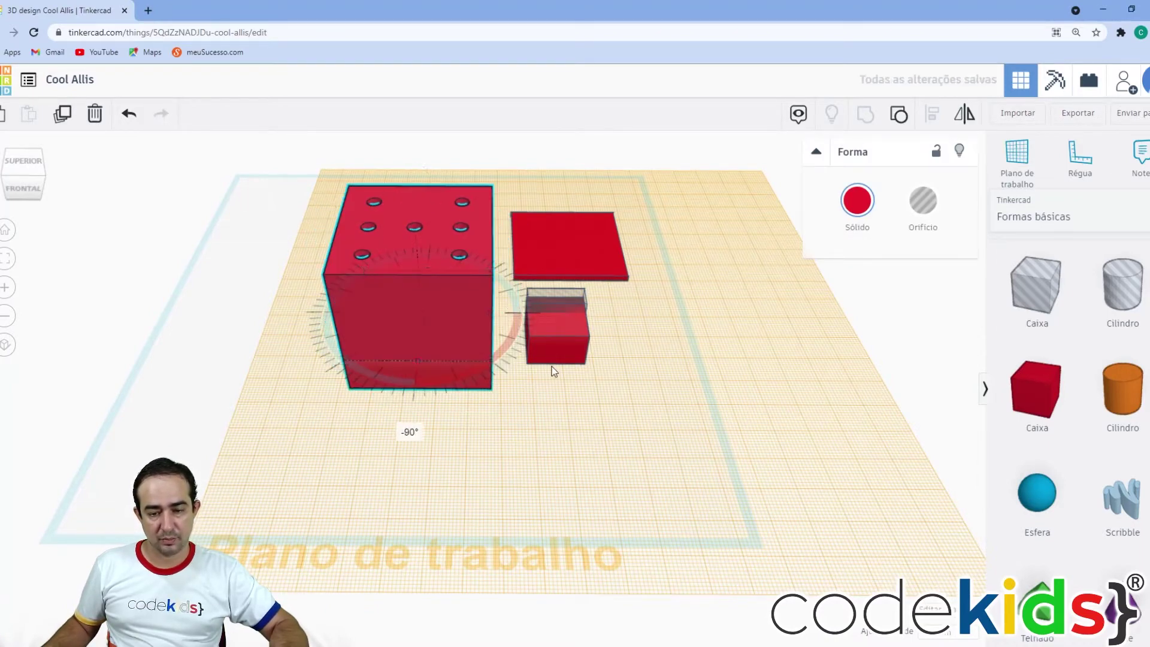
right_click_drag(641, 405, 520, 361)
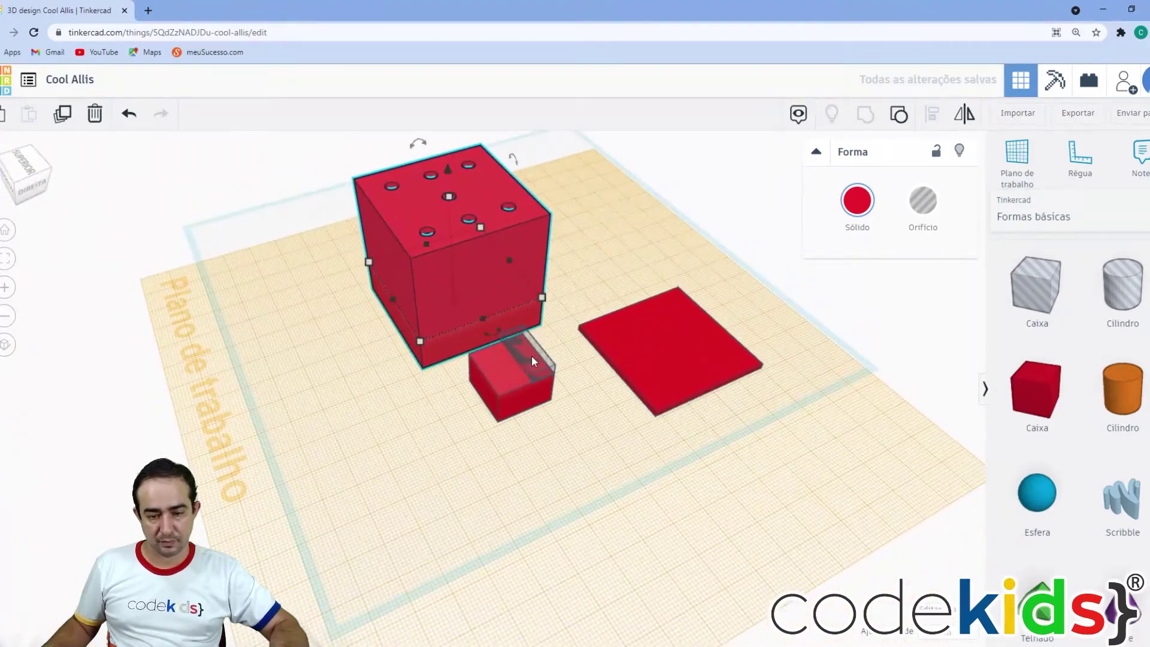
Step: Move the 20 × 8 × 4 hole into the large box's side wall and delete the small solid helper box
left_click(533, 356)
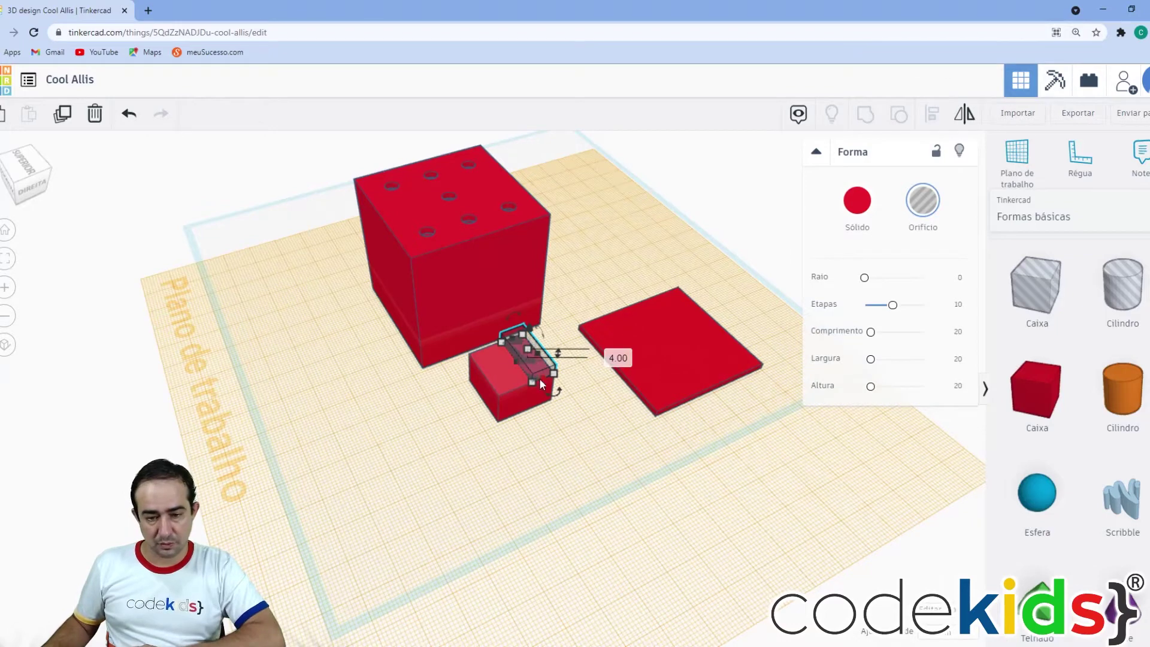
key("Up")
key("Up")
key("Up")
key("Up")
key("Up")
key("Up")
key("Up")
key("Up")
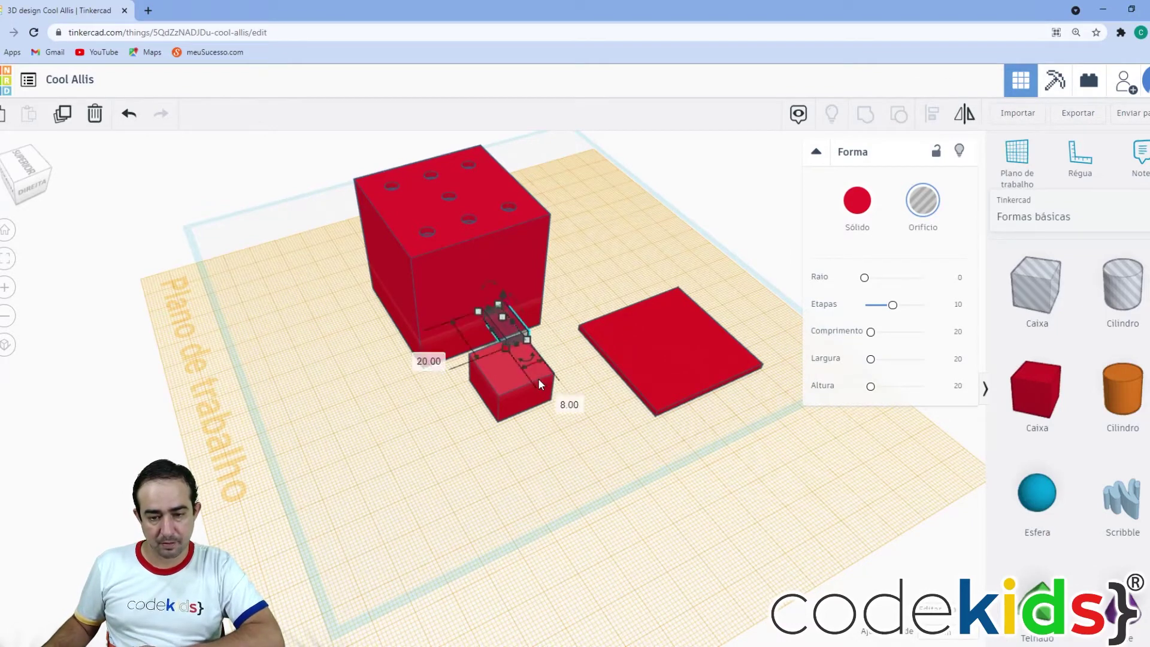
left_click(516, 387)
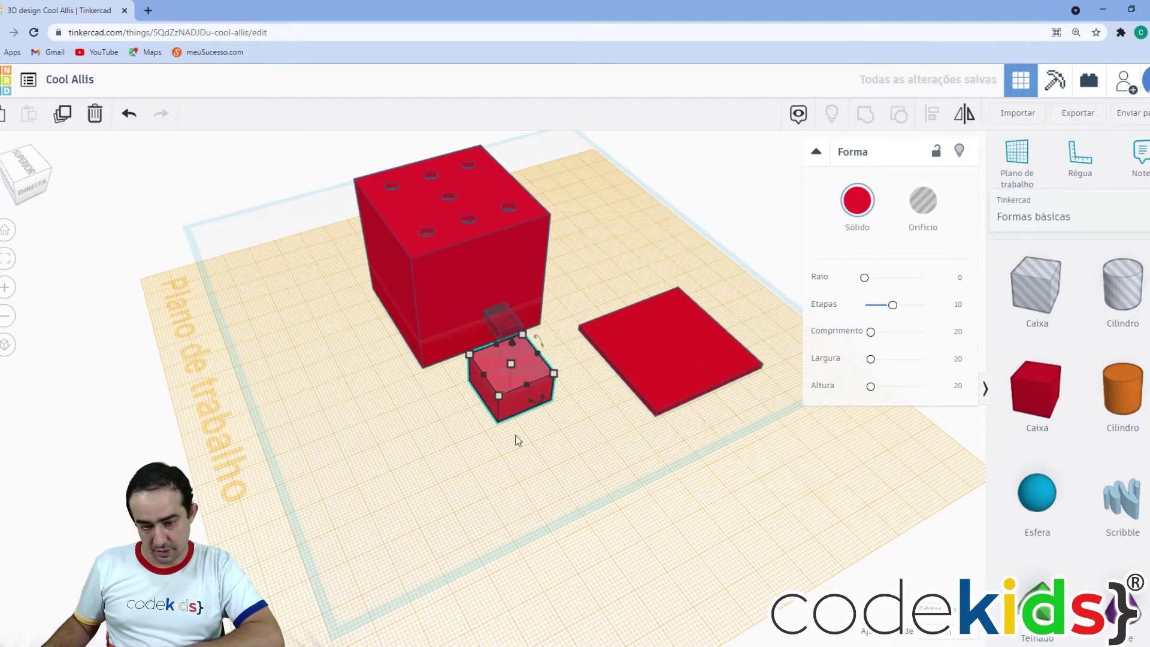
key("Delete")
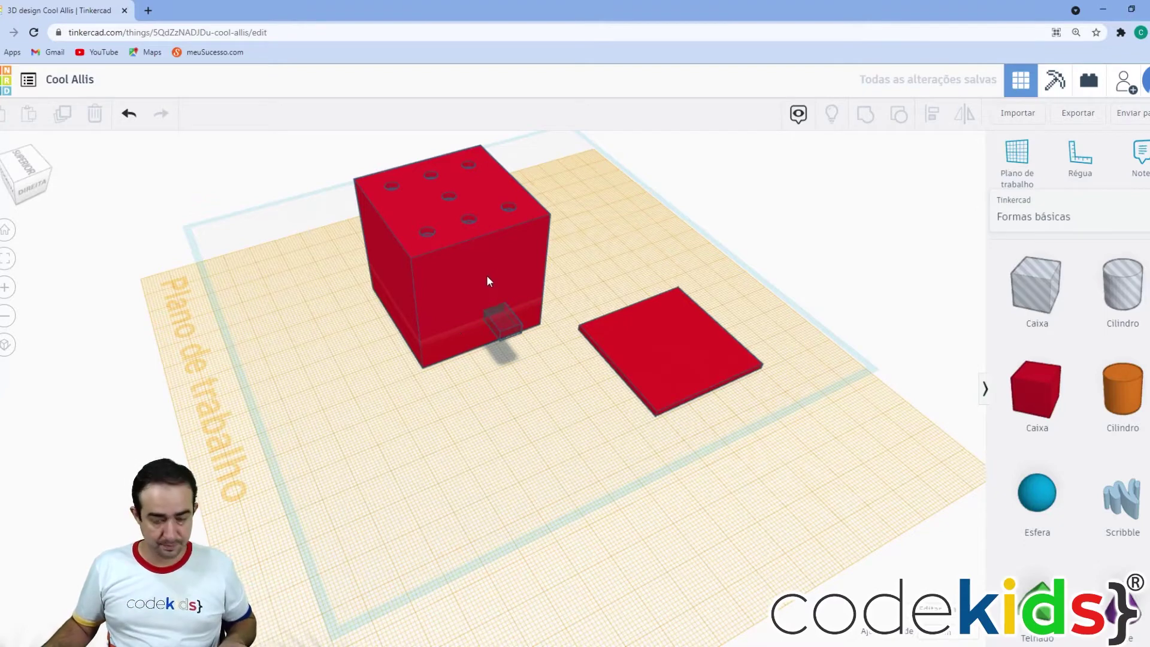
Step: Align the 20 × 8 × 4 hole with the large box so that it is centered along the side wall
left_click(487, 275)
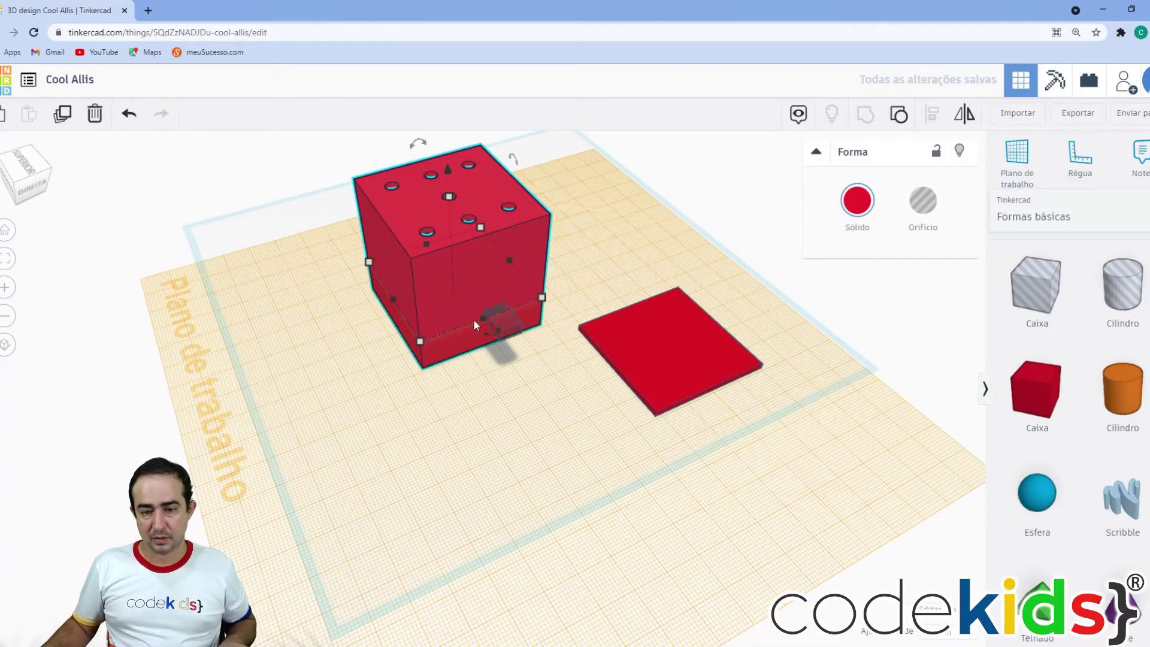
left_click(517, 335)
left_click(466, 275, "shift")
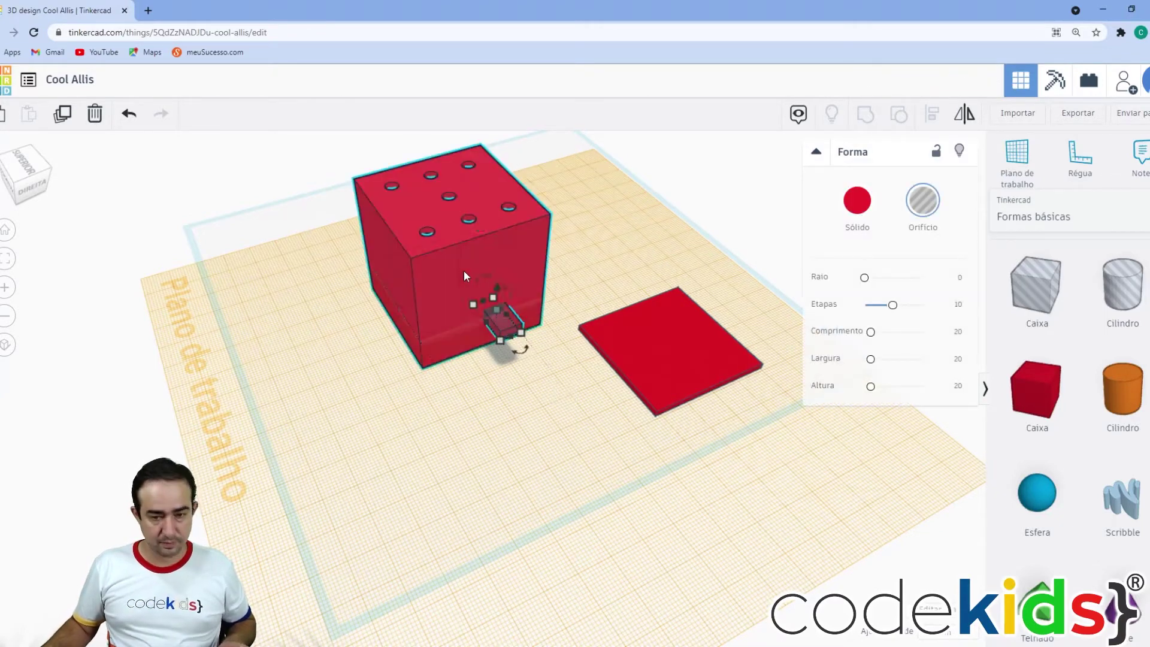
left_click(932, 114)
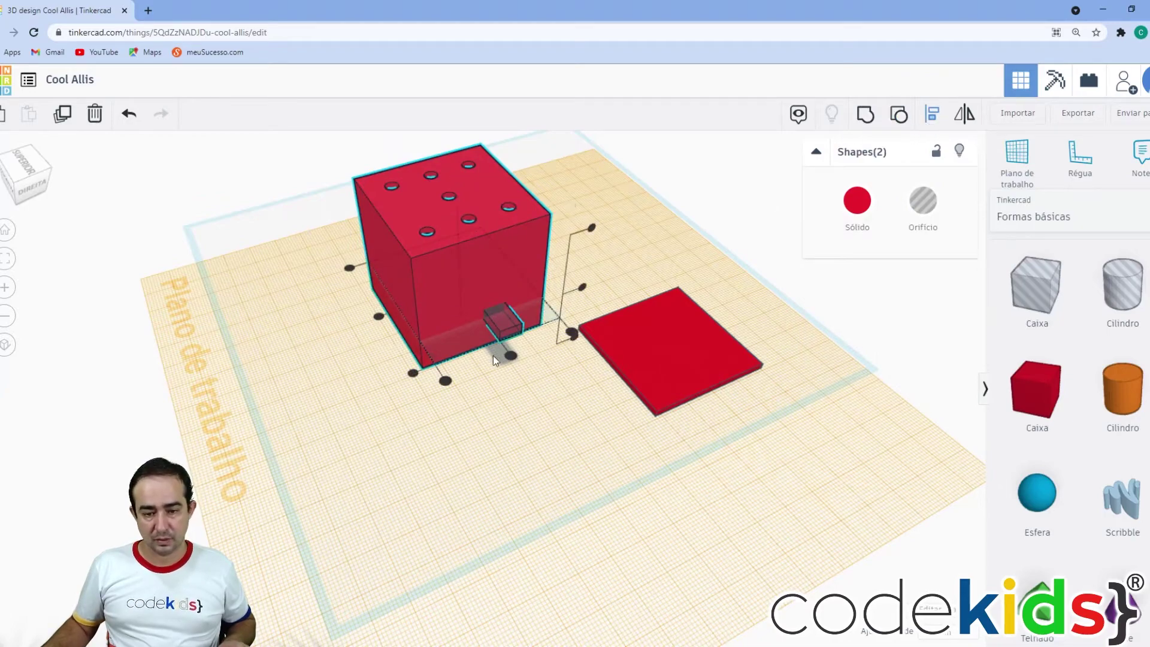
left_click(513, 357)
left_click(528, 447)
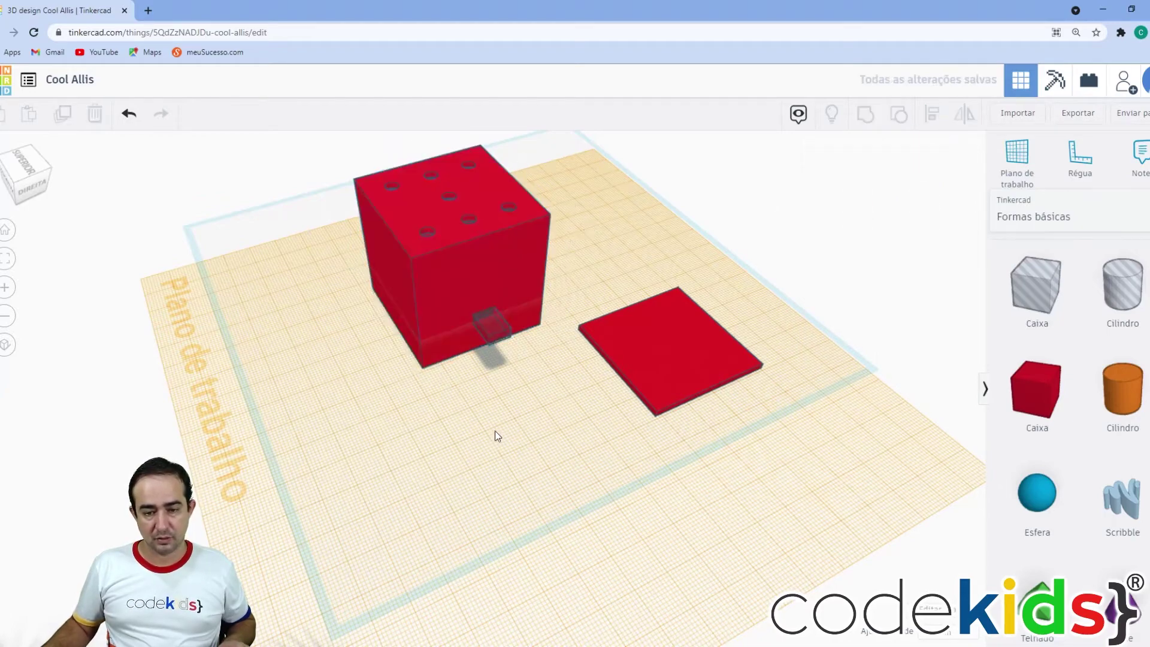
Step: Group the large box with the 20 × 8 × 4 hole to cut the opening in its side wall
right_click_drag(546, 442, 470, 493)
left_click_drag(470, 493, 329, 249)
left_click(866, 115)
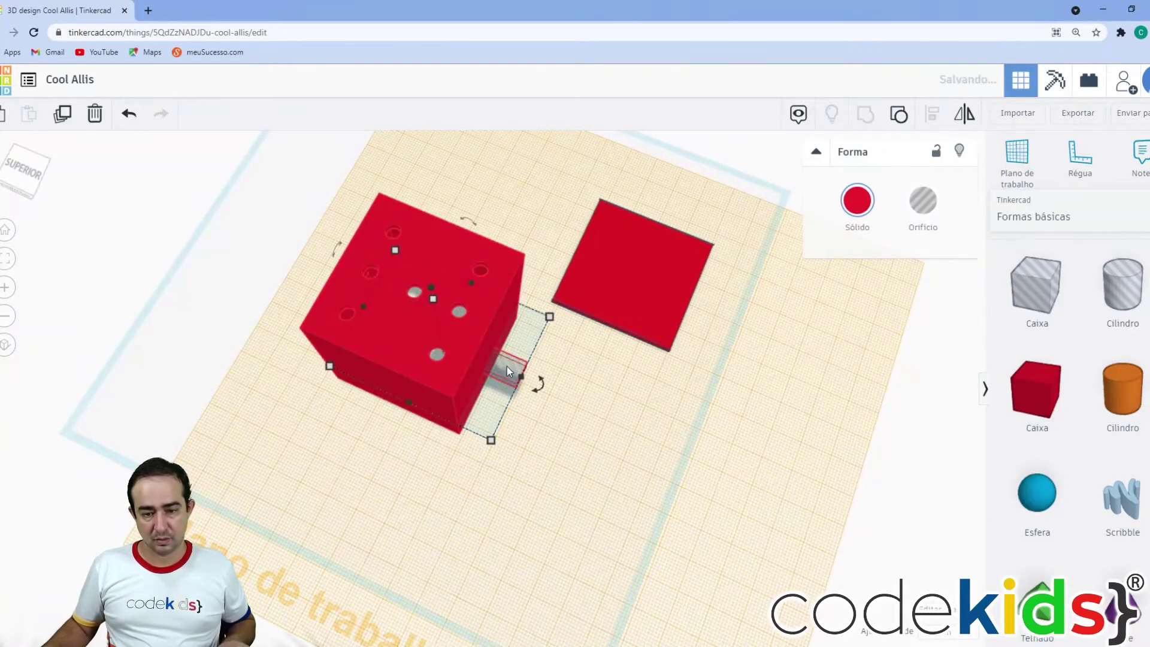
mouse_move(581, 393)
right_mouse_down()
mouse_move(573, 400)
mouse_move(647, 321)
mouse_move(403, 336)
mouse_move(934, 328)
mouse_move(563, 380)
right_mouse_up()
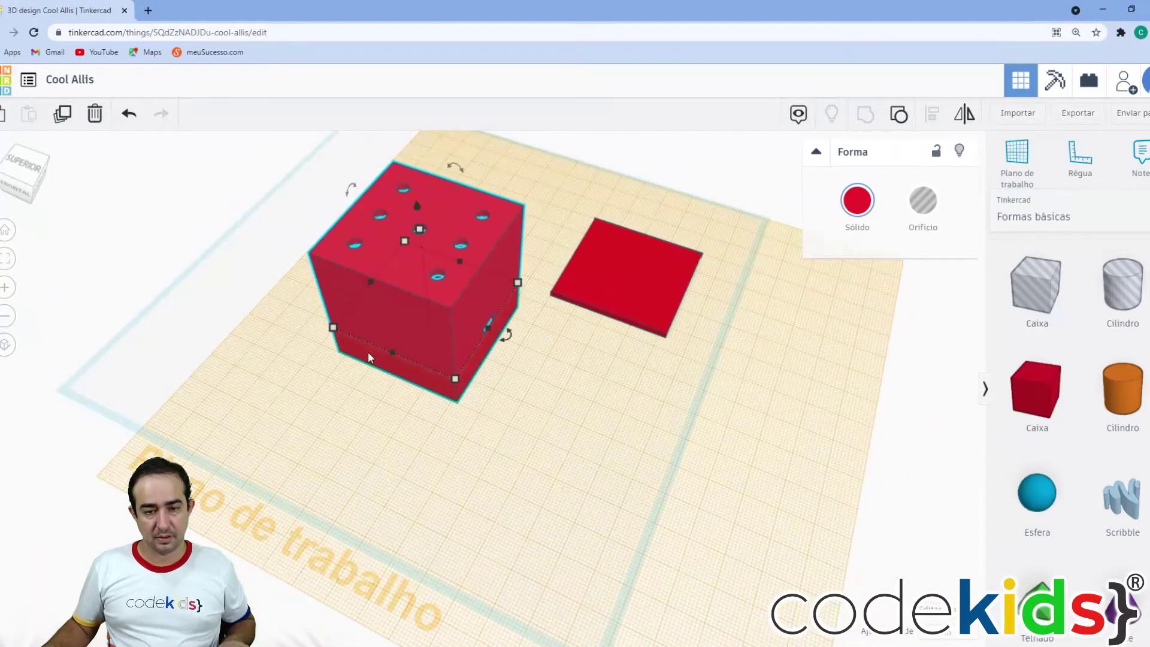
Step: Move the lid plate forward so that it lies beside the front part of the large box
right_click_drag(188, 346, 593, 243)
left_click_drag(593, 244, 587, 351)
right_click_drag(457, 441, 441, 325)
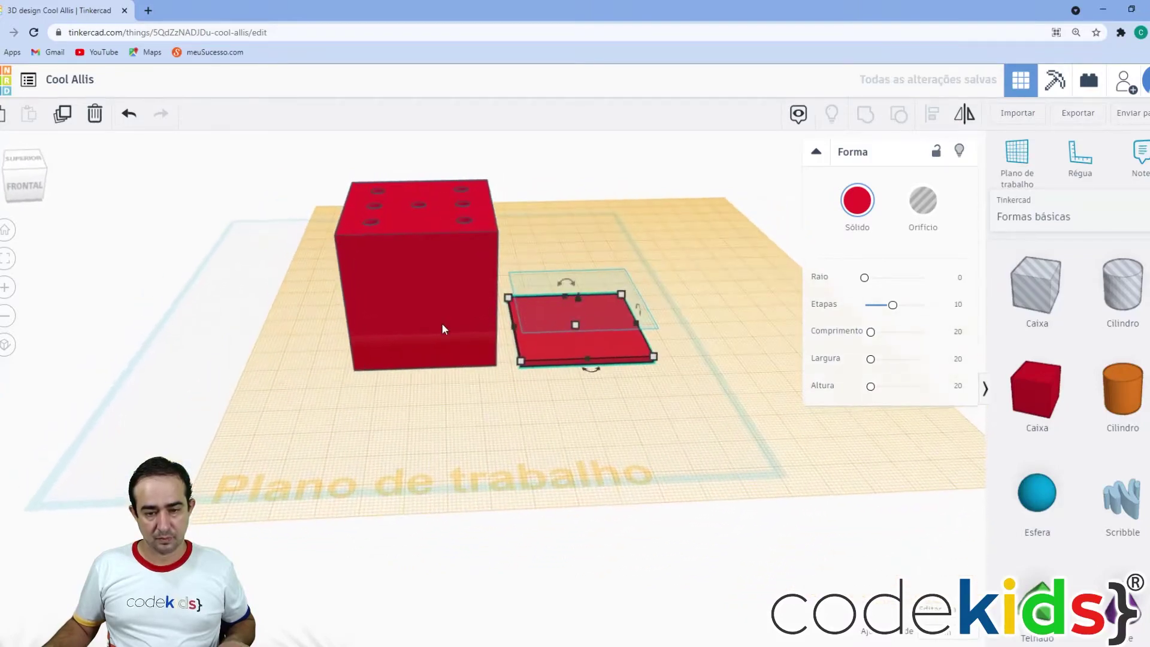
Step: Rotate the large box a quarter turn about its vertical axis so that its square wall opening faces the front
left_click(443, 290)
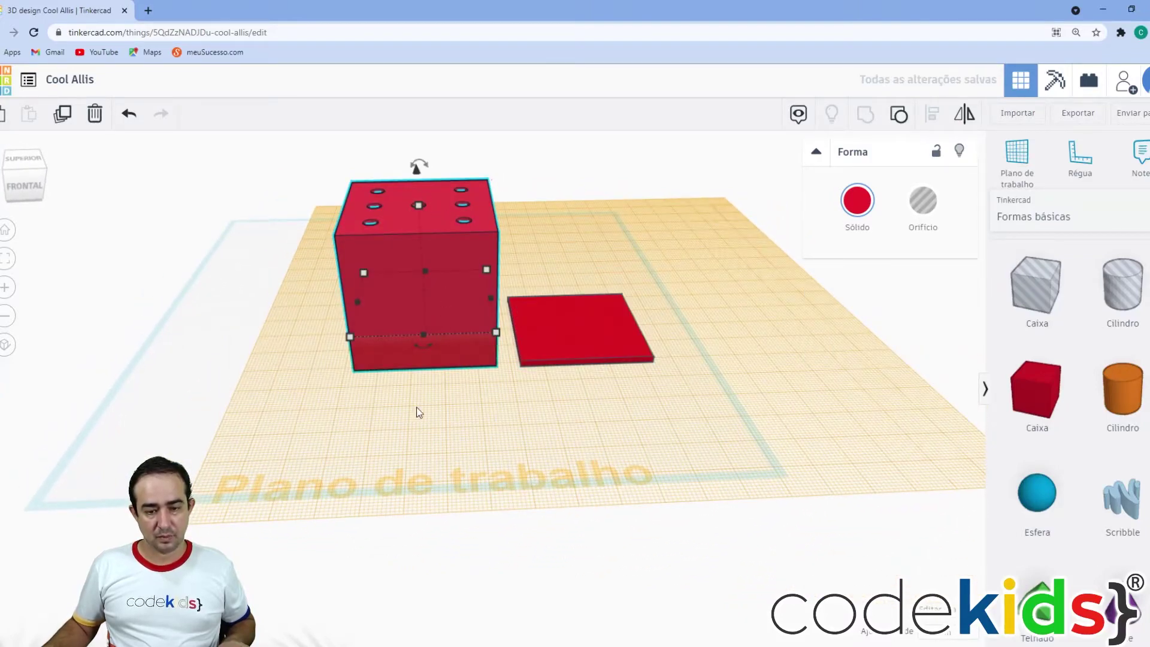
right_click_drag(423, 404, 412, 349)
left_click(303, 453)
left_click(407, 395)
left_click_drag(421, 427, 517, 345)
left_click(494, 512)
right_click_drag(494, 512, 475, 459)
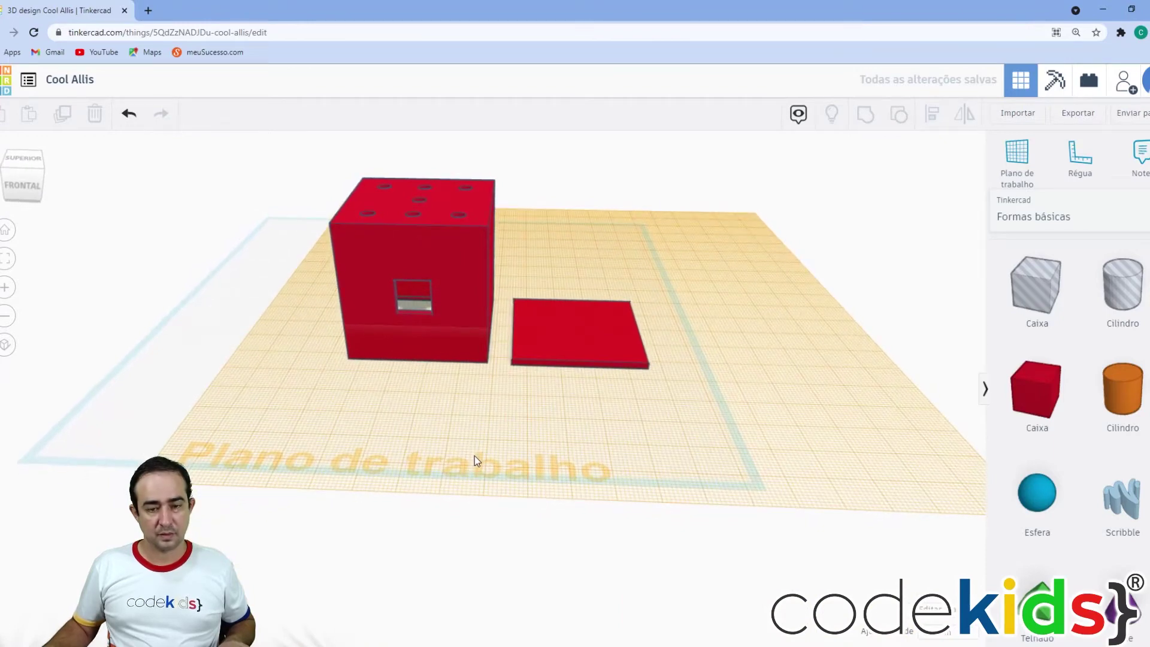
Step: Flip the large box upside down so that its open side faces up and the cylinder holes face the workplane
scroll(484, 274, "up", 3)
left_click(484, 273)
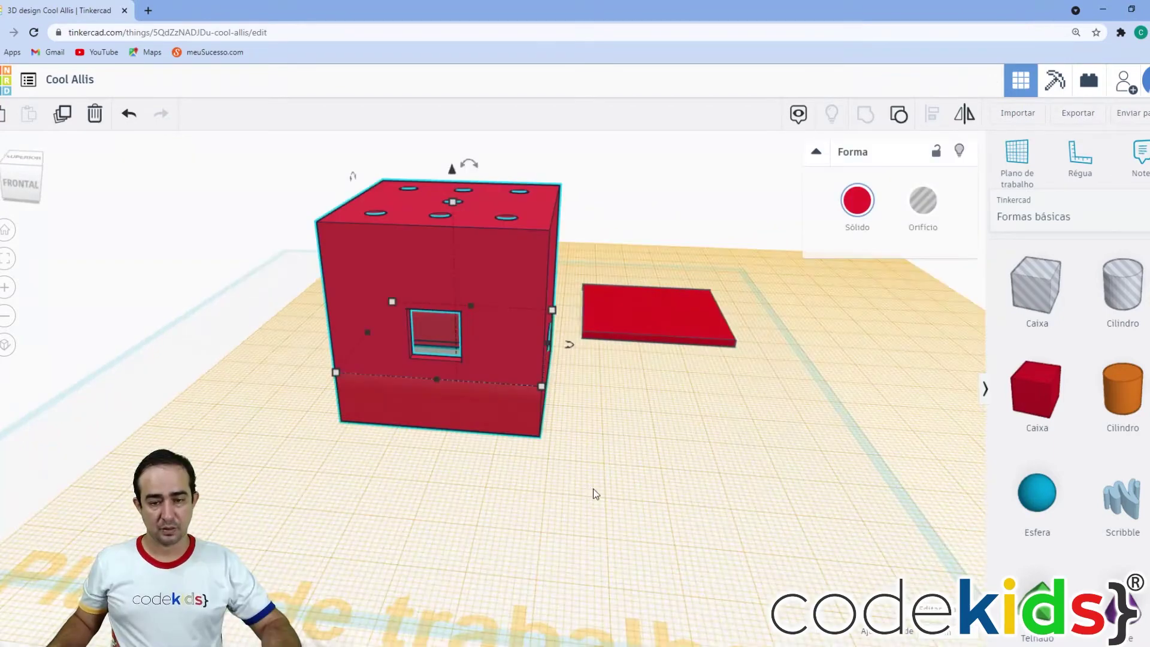
right_click_drag(593, 487, 467, 265)
left_click_drag(466, 170, 462, 400)
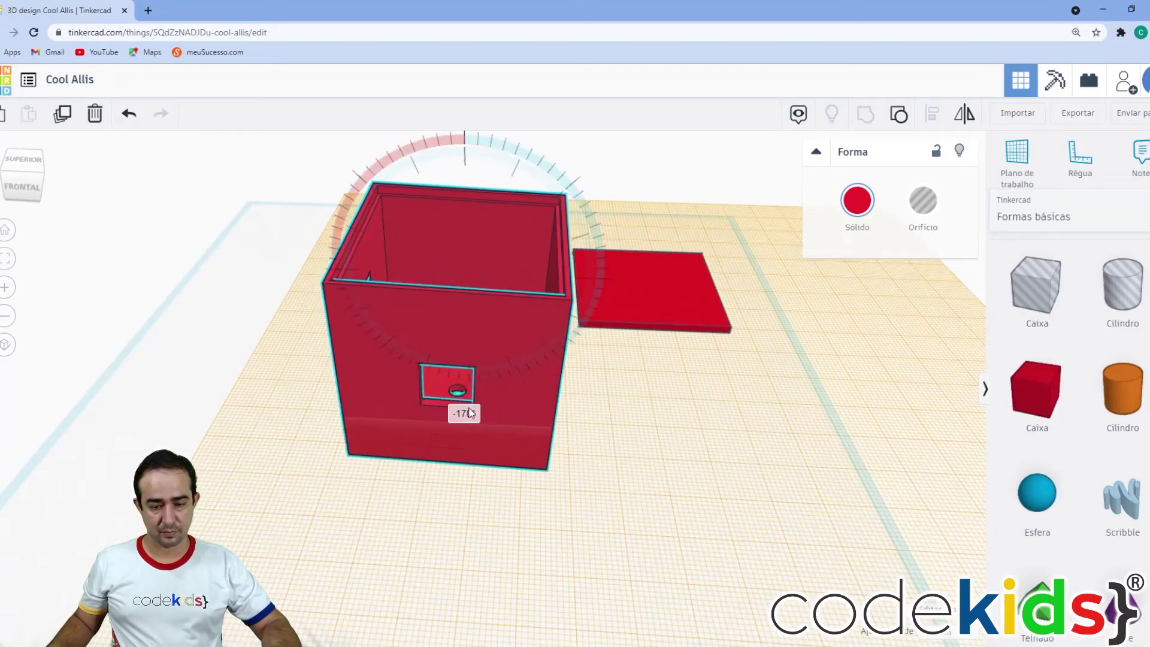
Step: Move the lid plate forward on the workplane so that it lies beside the front part of the flipped box
left_click(655, 448)
right_click_drag(655, 448, 662, 303)
left_click_drag(662, 303, 697, 435)
right_click_drag(537, 552, 529, 531)
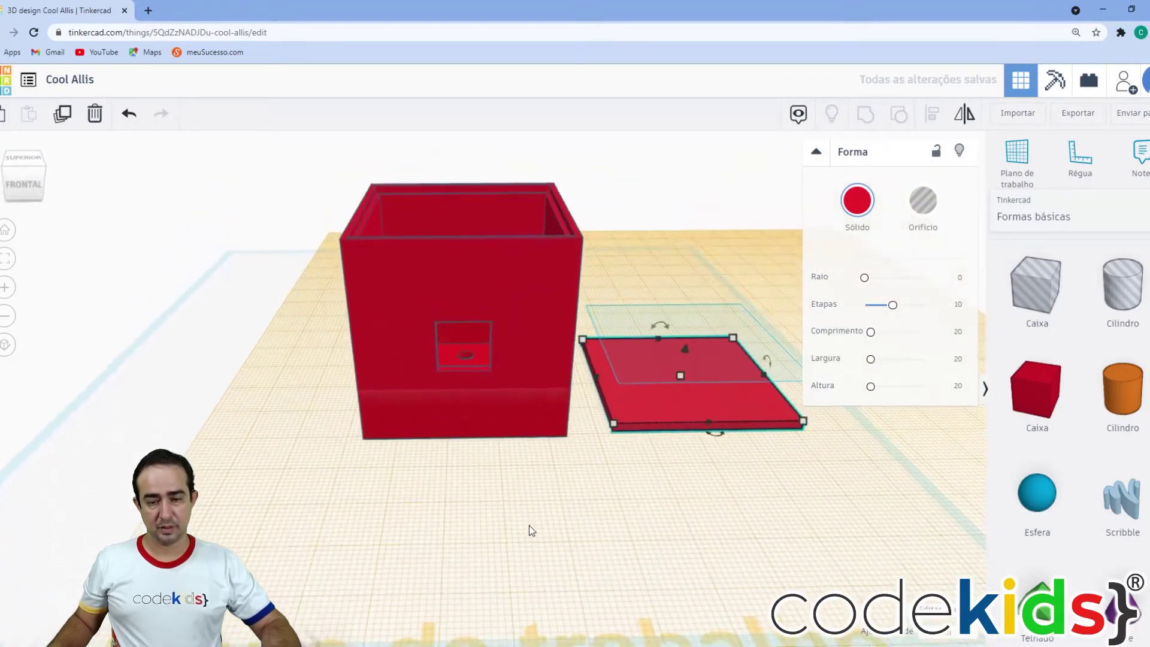
left_click(418, 509)
right_click_drag(418, 513, 440, 452)
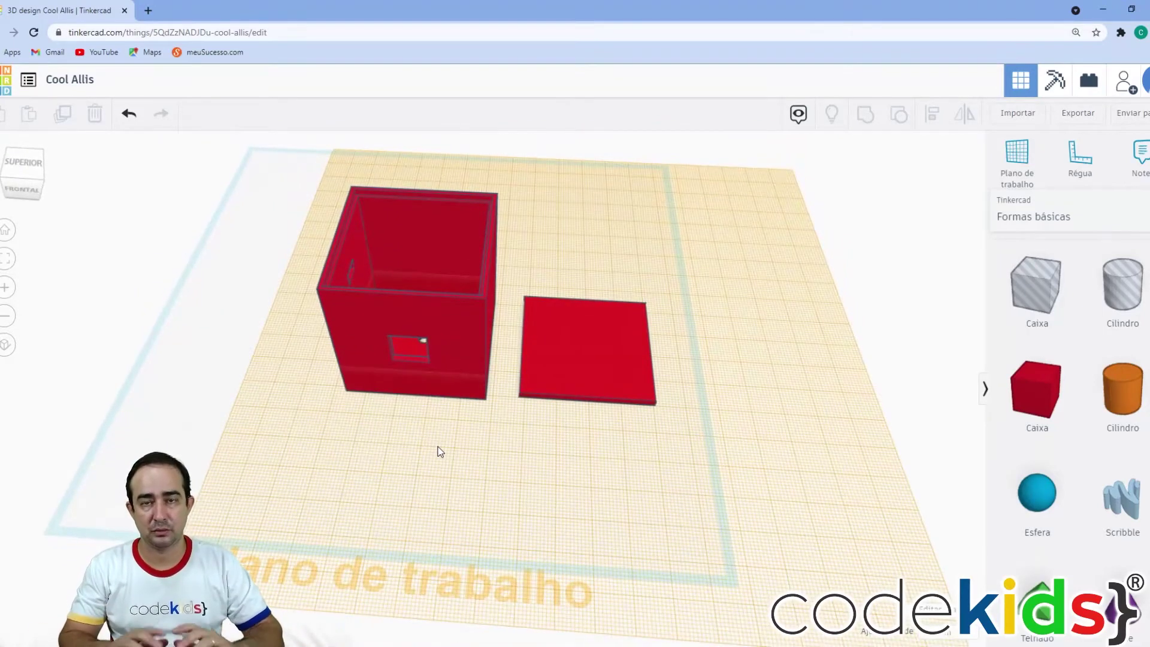